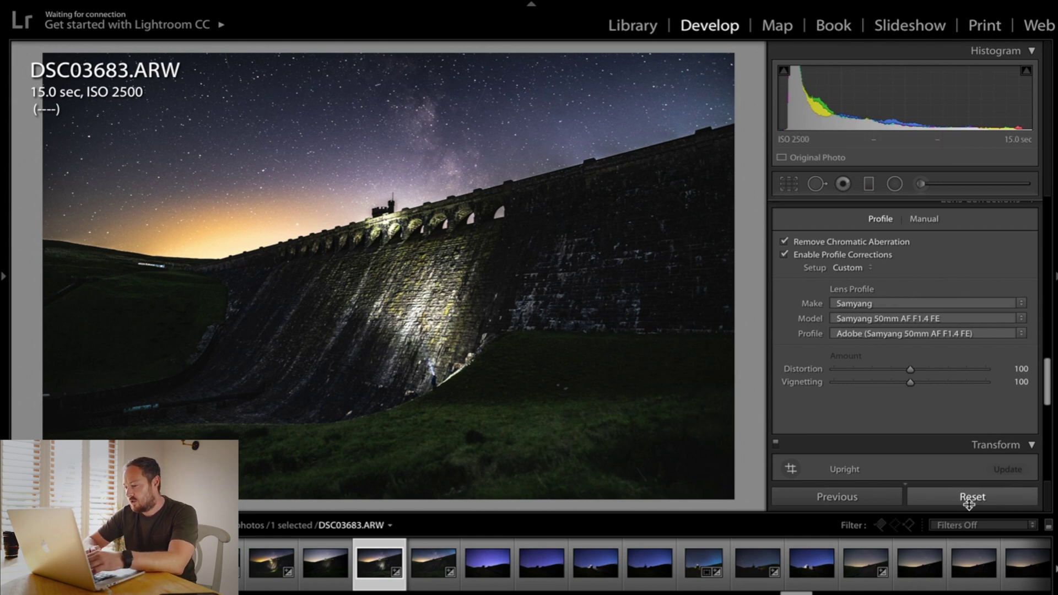
Reset the existing edits on DSC03683.ARW and apply the Astro user preset.
click(986, 497)
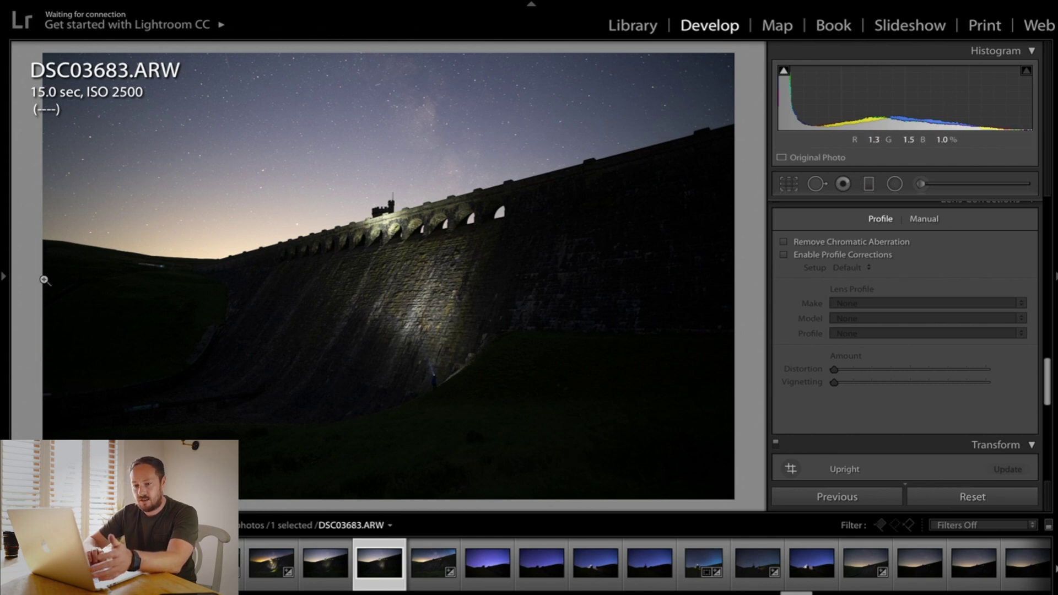
click(5, 275)
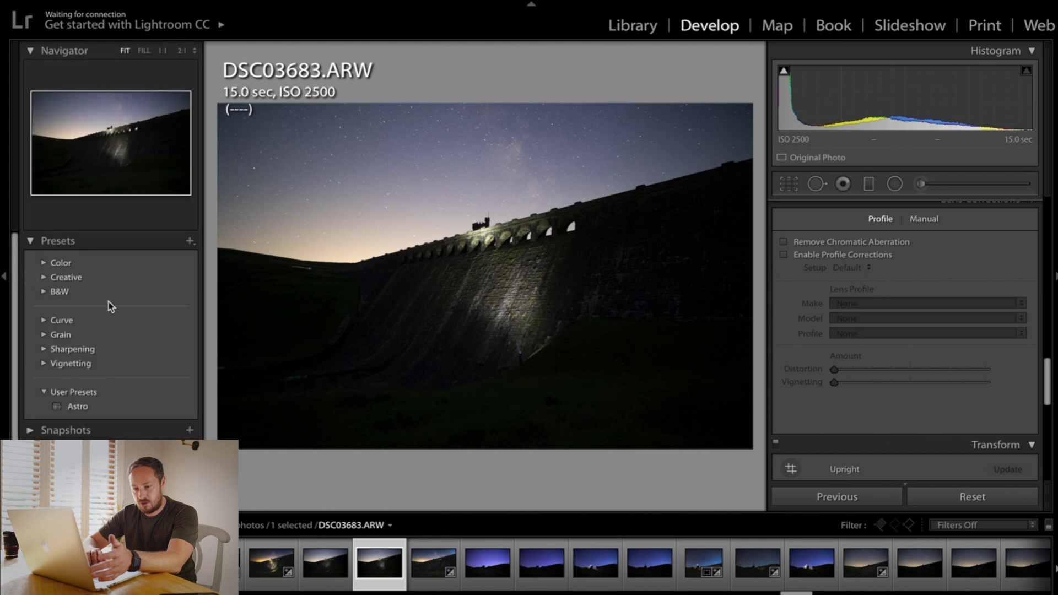
click(80, 408)
click(80, 409)
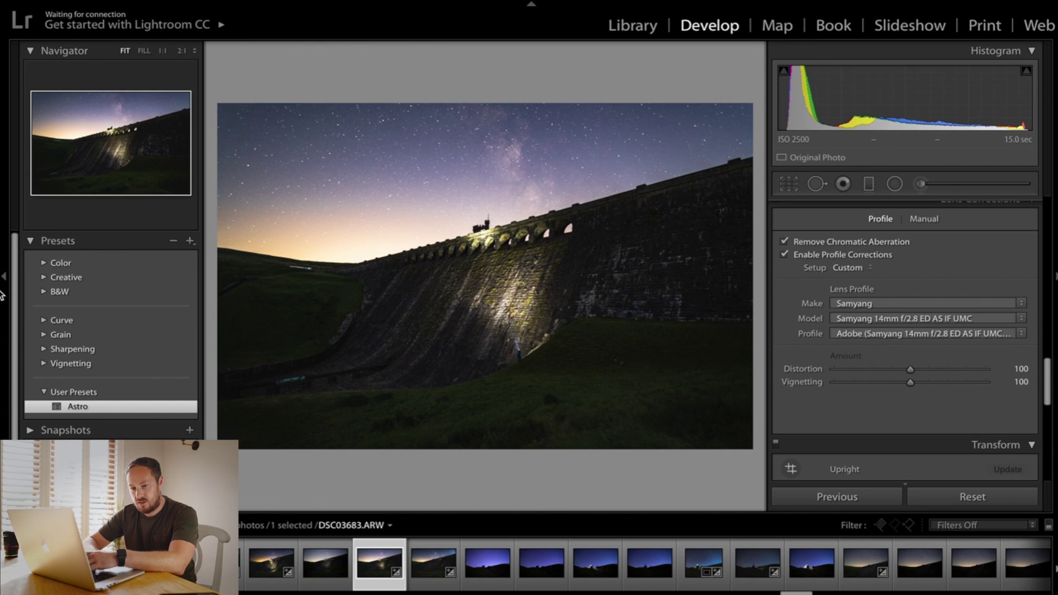
click(4, 275)
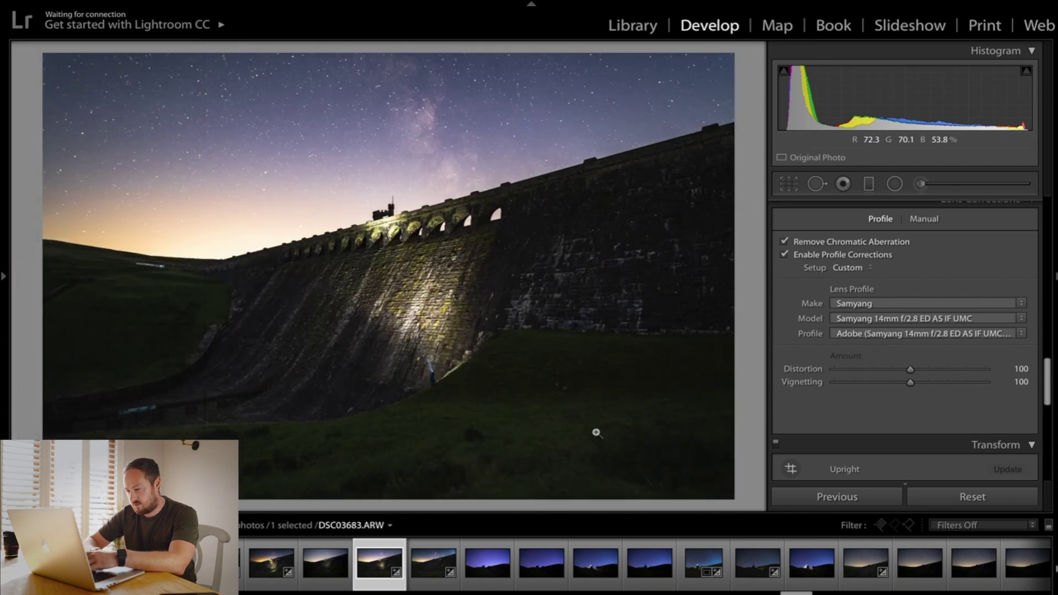
Compare the photo with the Astro preset applied against the original in the side-by-side before/after view.
key(i)
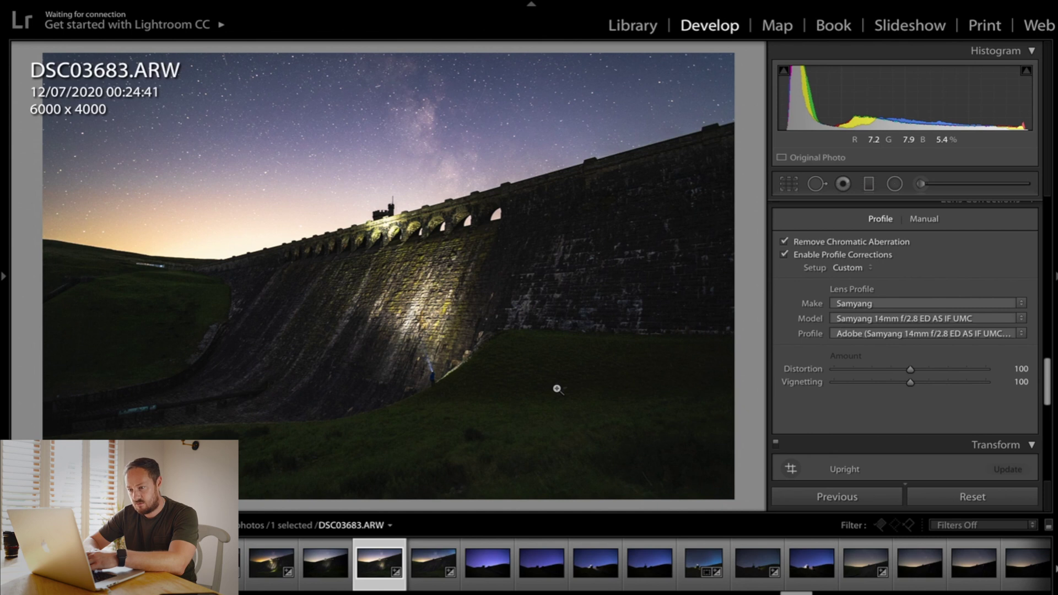
key(i)
key(y)
key(y)
key(y)
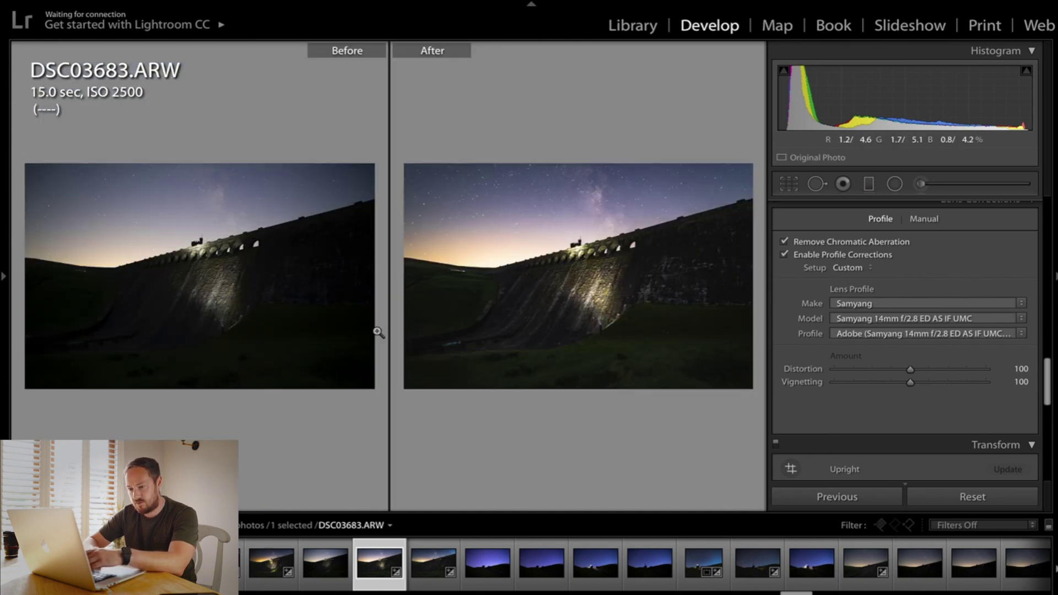
key(y)
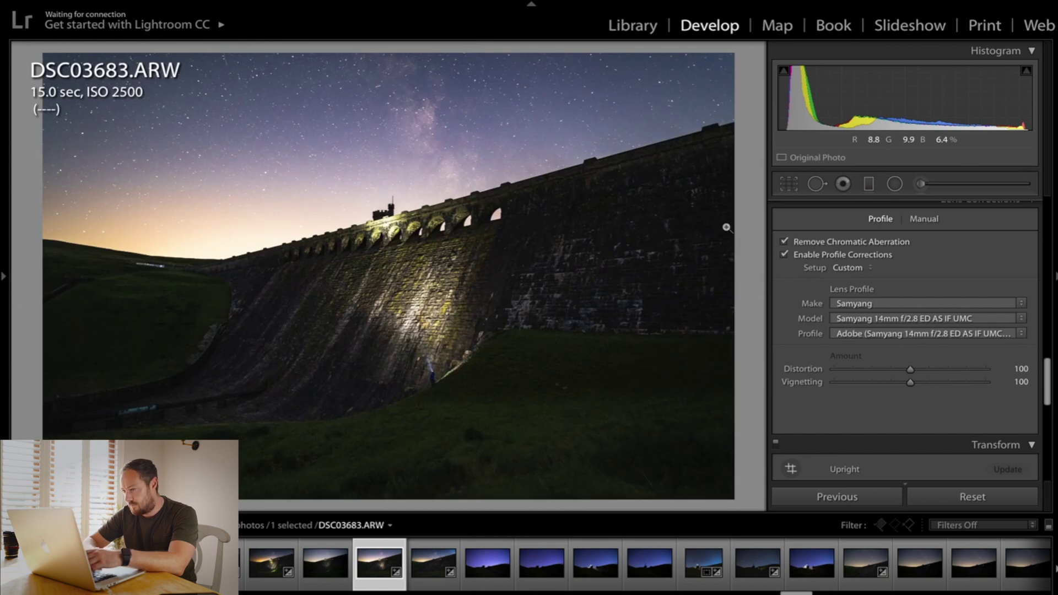
click(1054, 277)
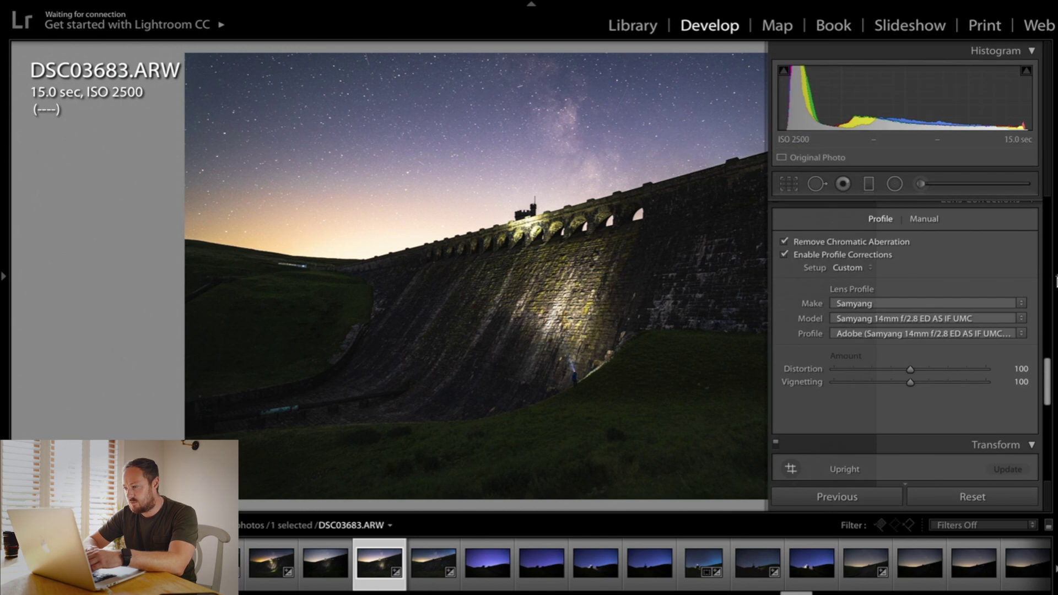
click(1053, 277)
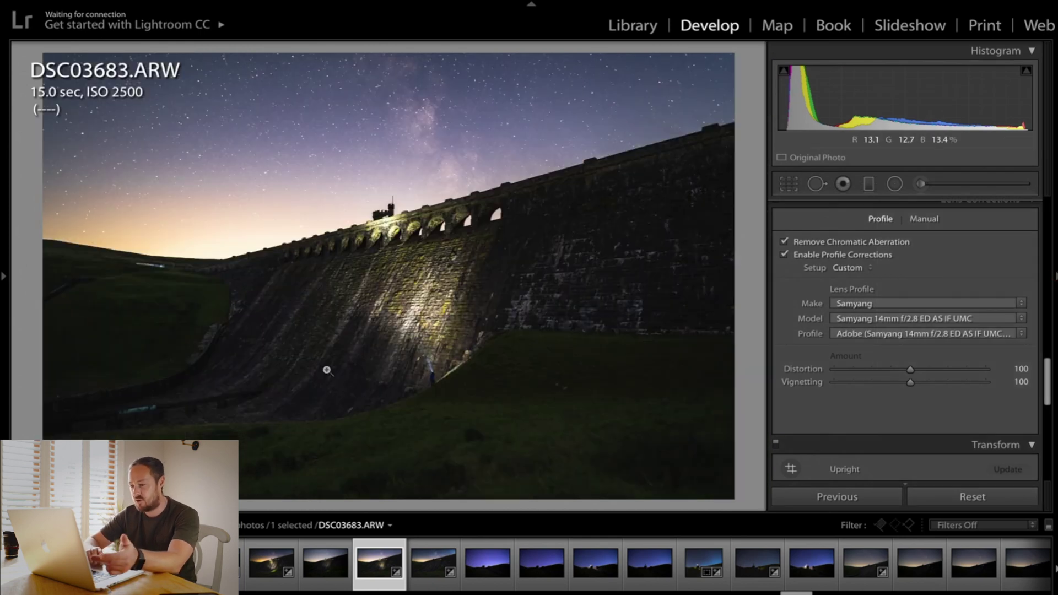
key(y)
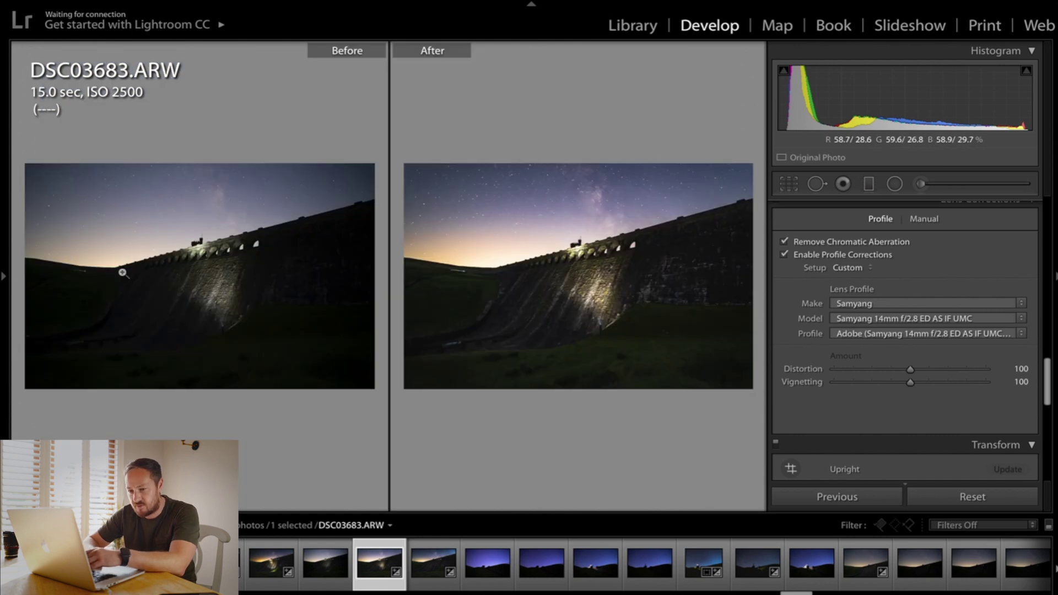
key(y)
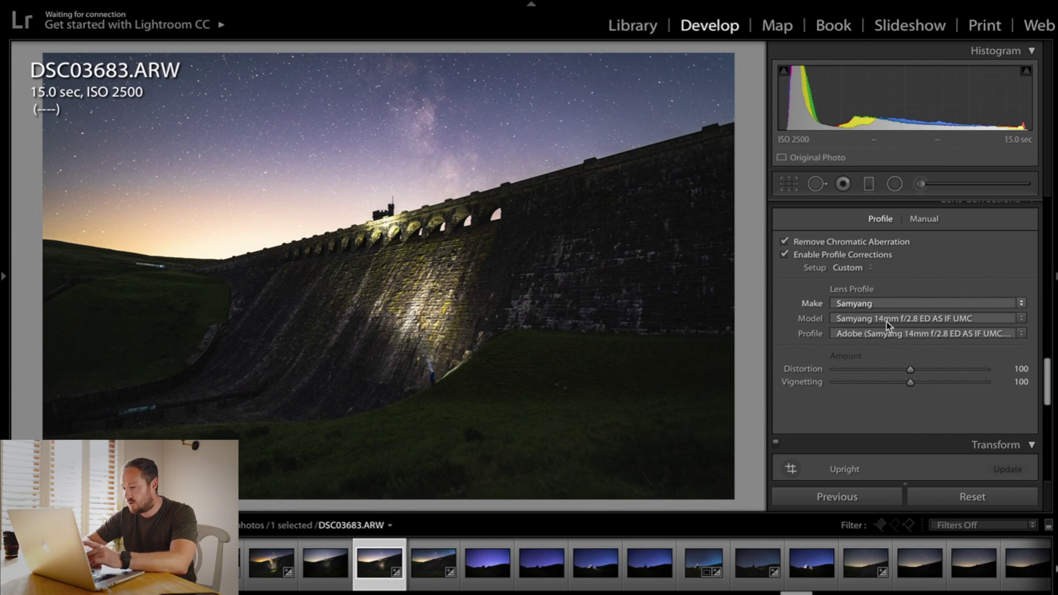
Check the lens profile correction by turning it off and on, and change the lens model to Samyang AF 24mm F2.8.
click(784, 256)
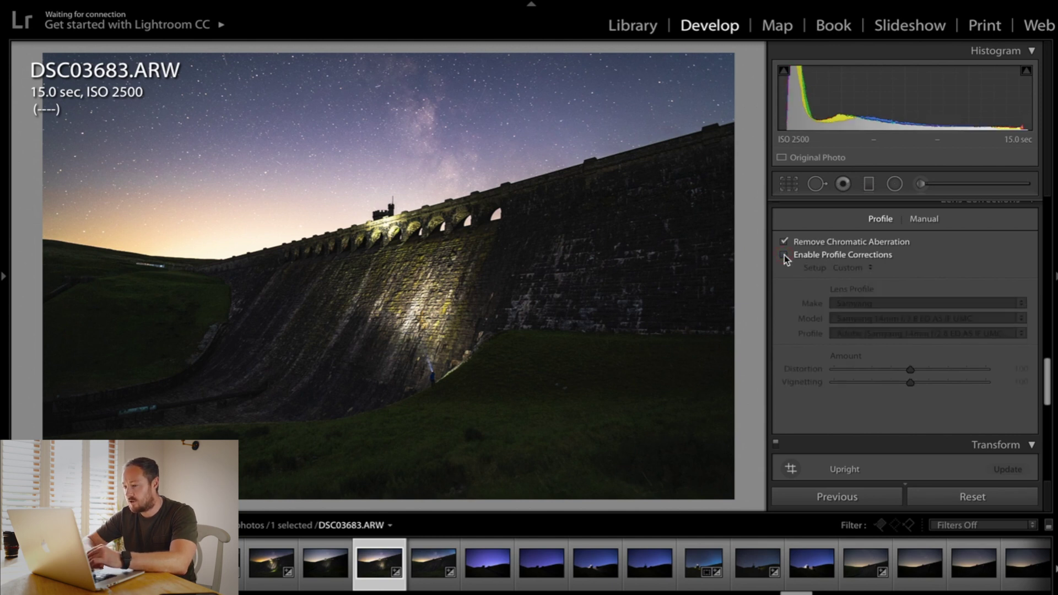
click(785, 255)
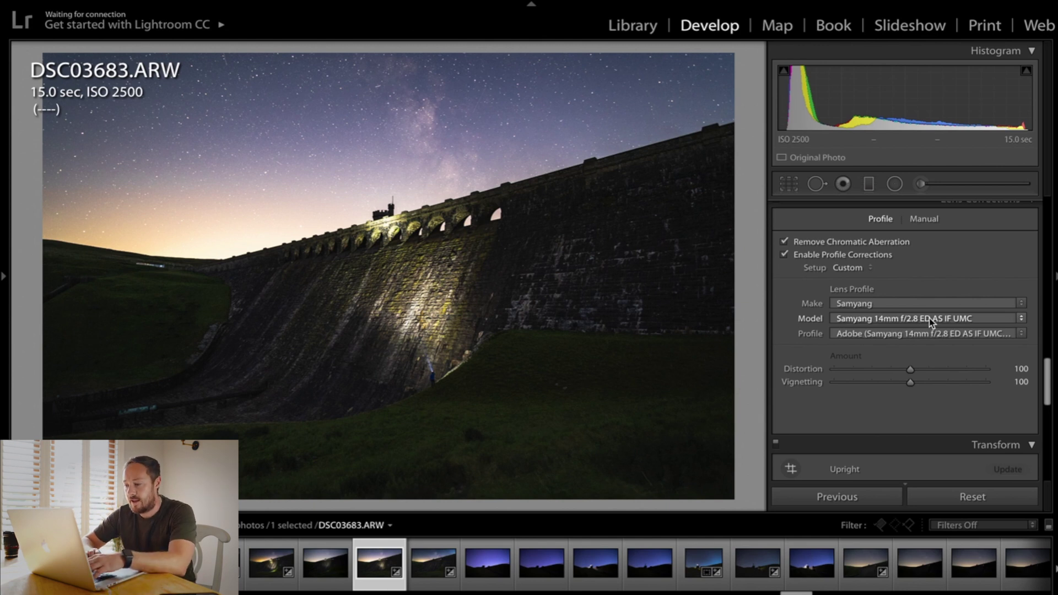
click(929, 318)
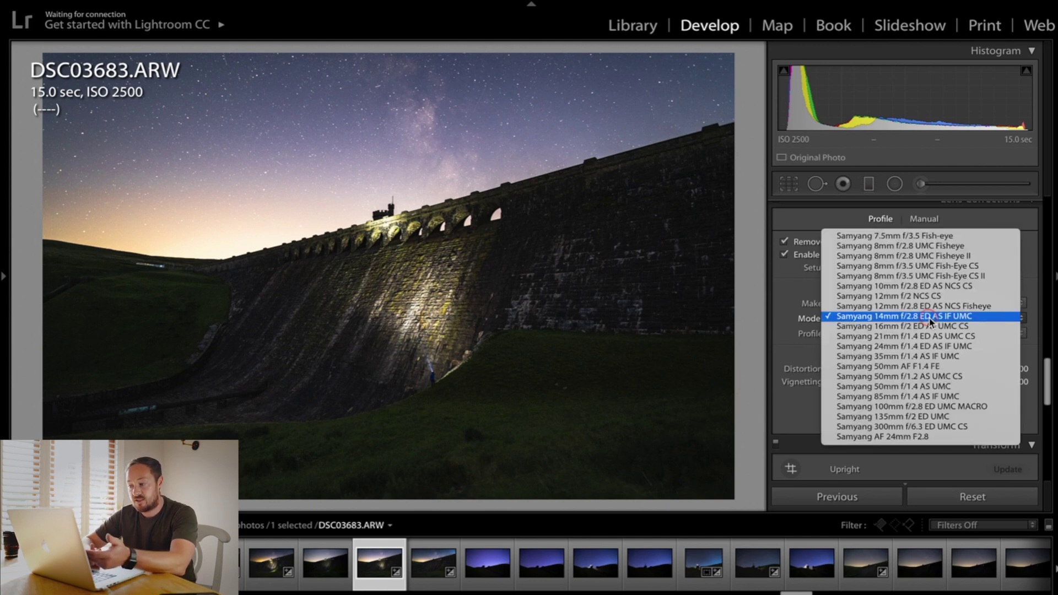
click(959, 441)
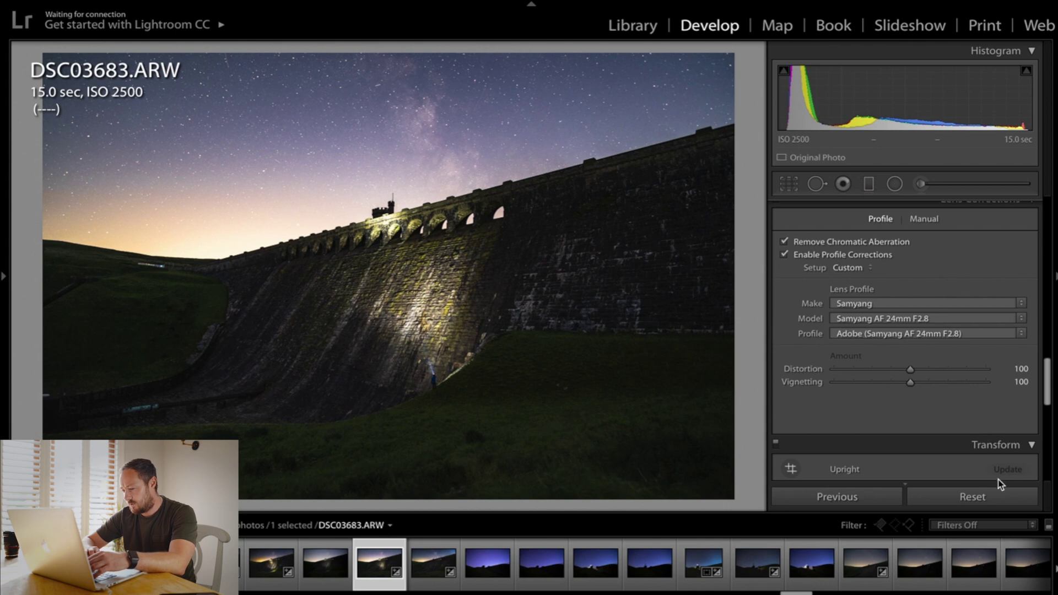
Reset all develop adjustments on the photo and look over the available adjustment sections.
click(976, 498)
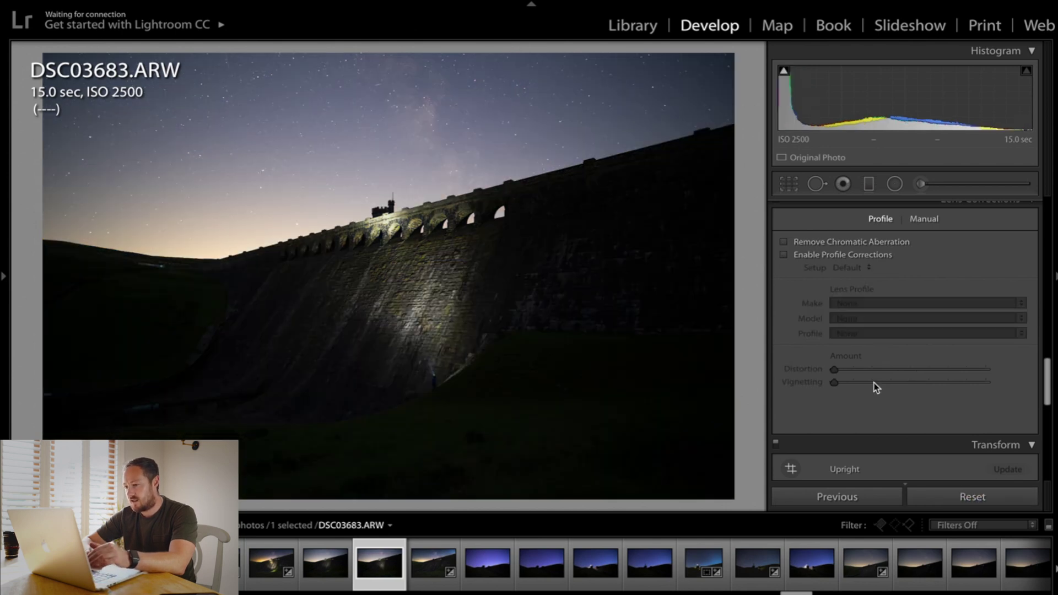
scroll(875, 386, up, 10)
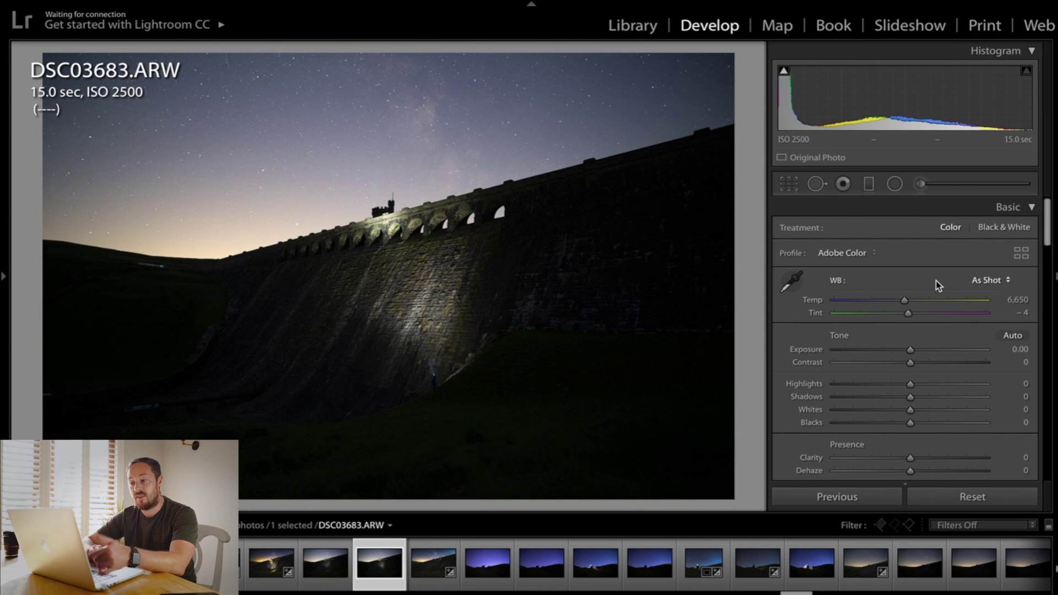
scroll(936, 280, down, 4)
scroll(936, 284, down, 15)
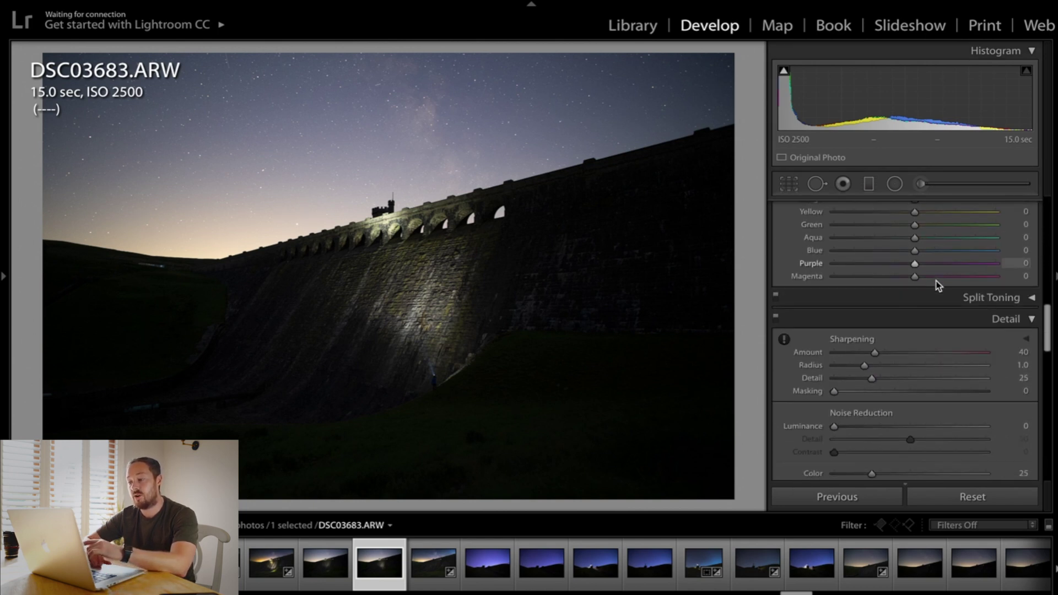
scroll(936, 284, up, 20)
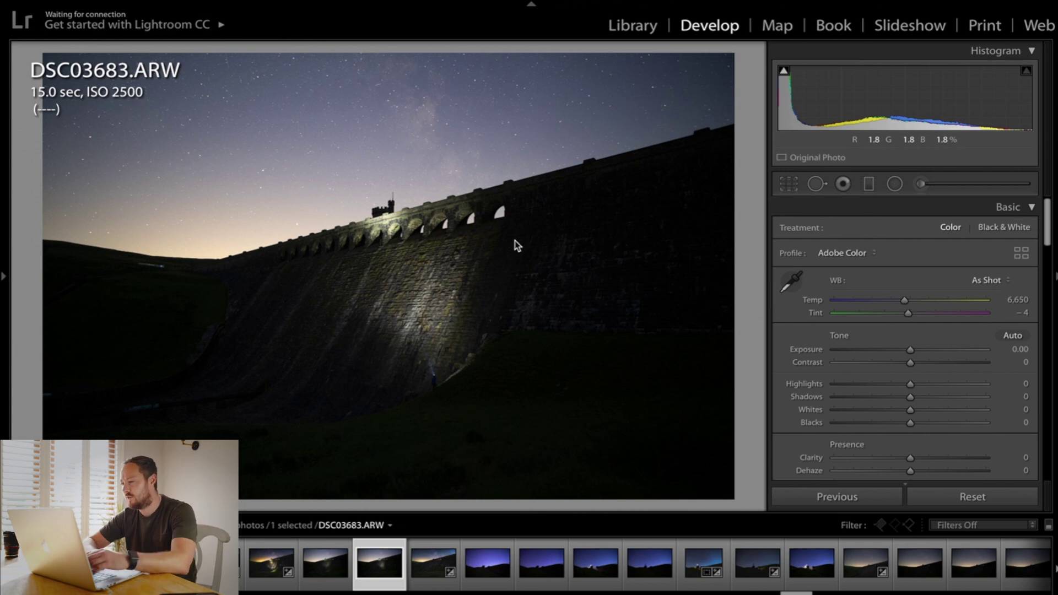
Set the white balance to Auto, restoring it after trying a warmer temperature of 16,109.
click(991, 282)
click(949, 289)
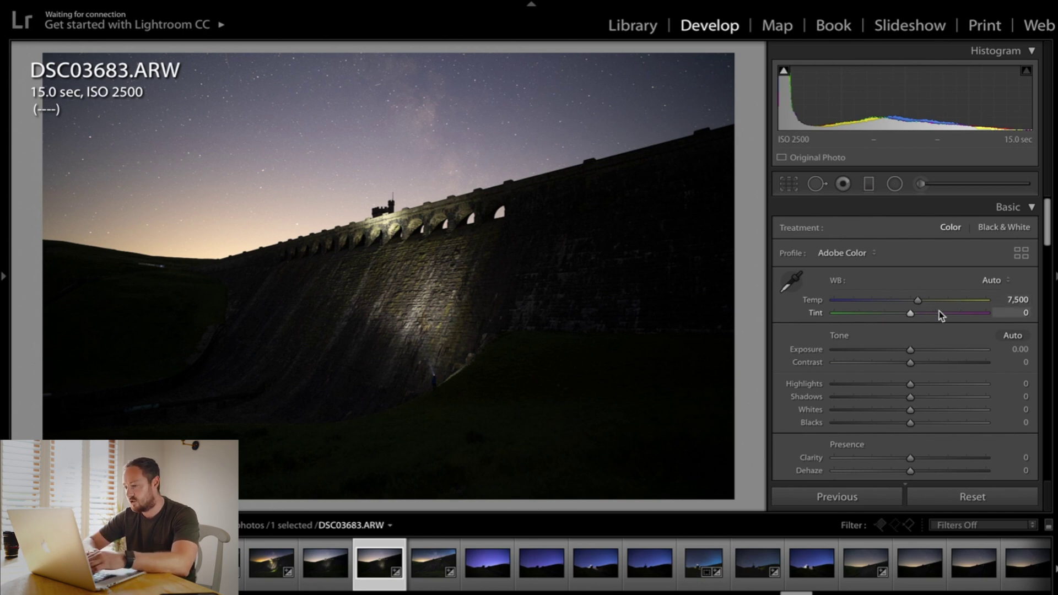
drag(917, 302, 957, 301)
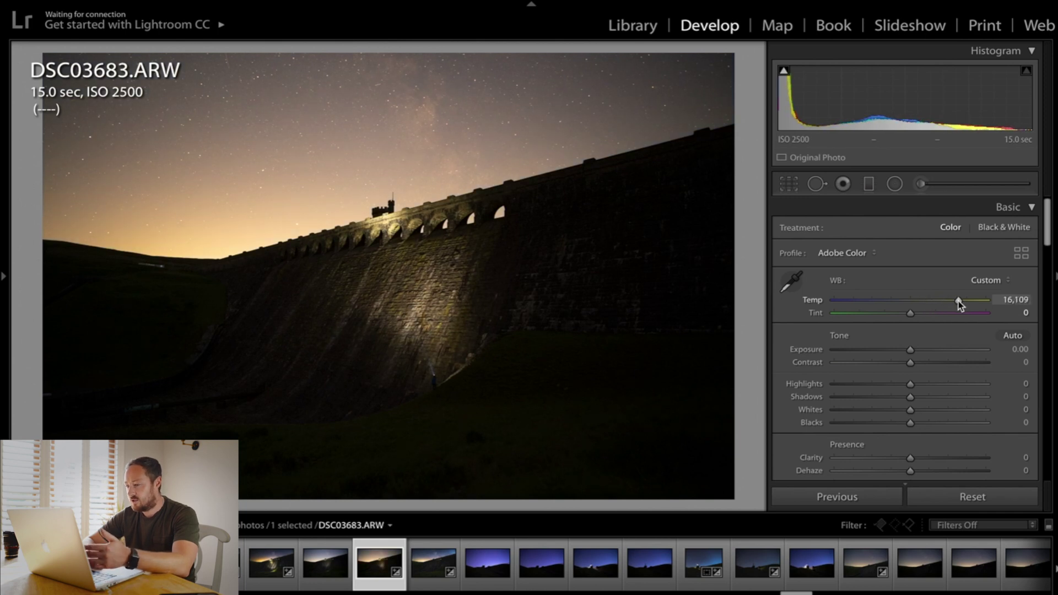
click(1000, 279)
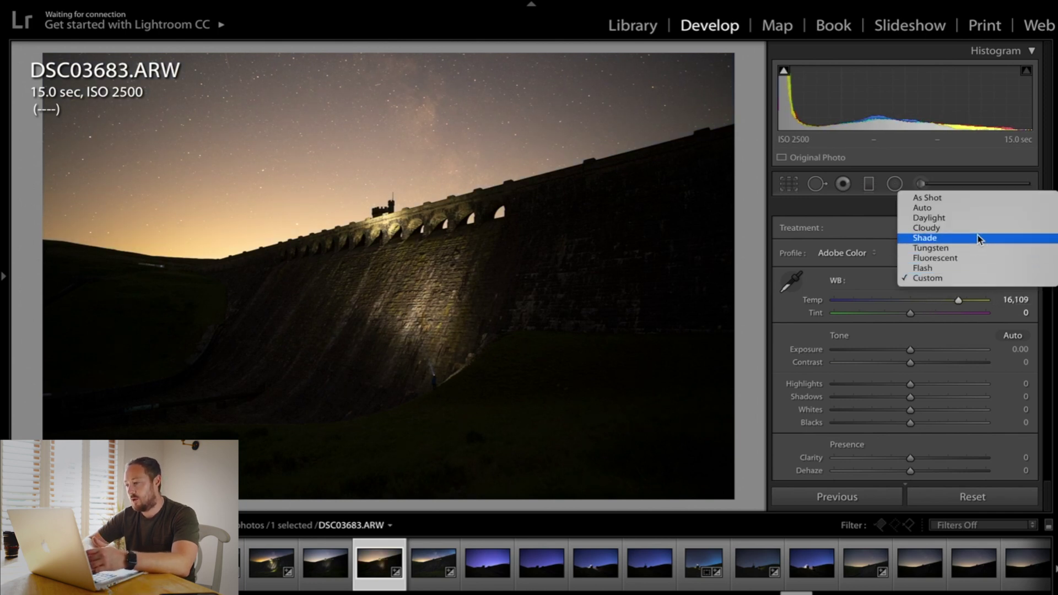
click(972, 207)
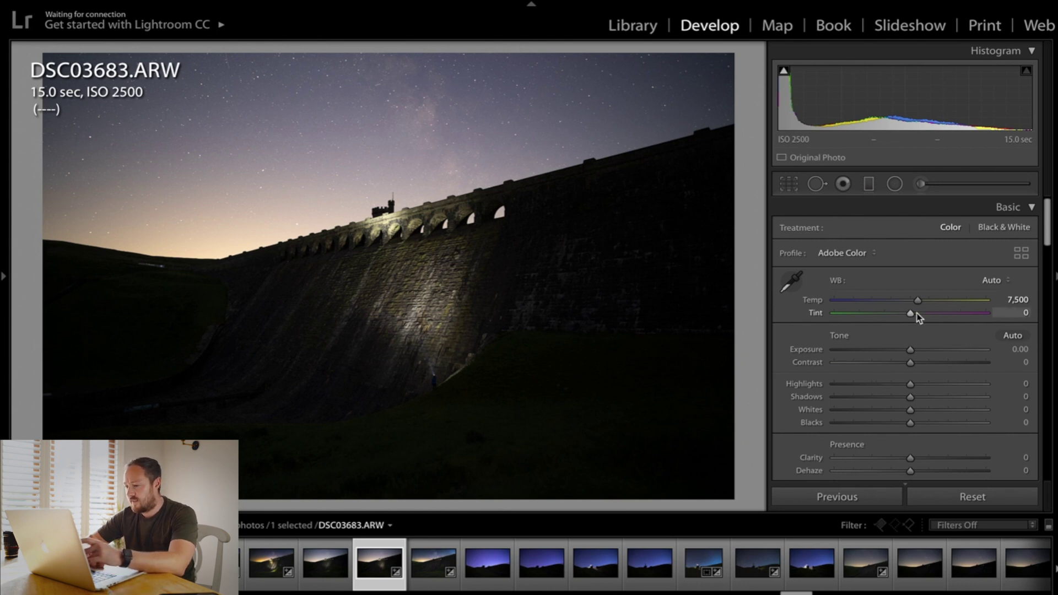
Try different tints up to +150 and reset the tint to its default of −4.
mouse_move(909, 313)
mouse_down()
mouse_move(931, 313)
mouse_move(897, 314)
mouse_move(930, 316)
mouse_move(913, 315)
mouse_up()
drag(821, 313, 815, 312)
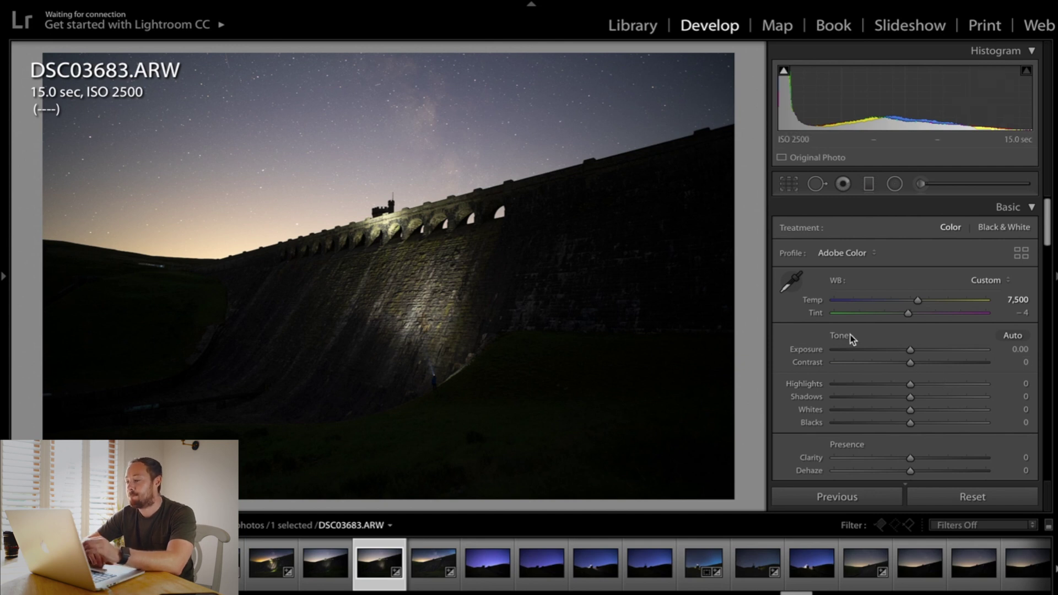
drag(908, 312, 1016, 322)
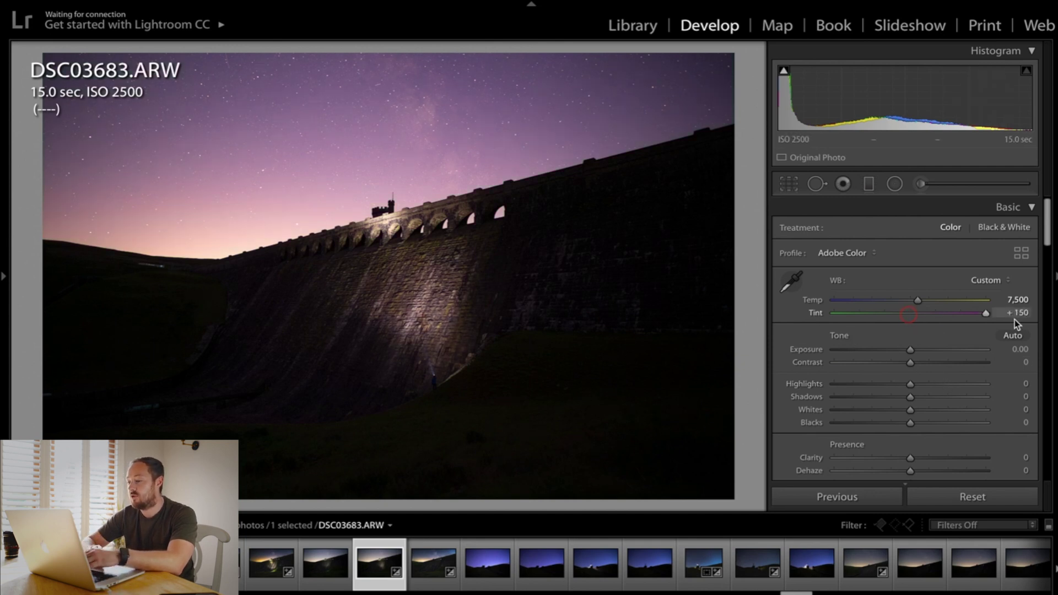
double_click(816, 315)
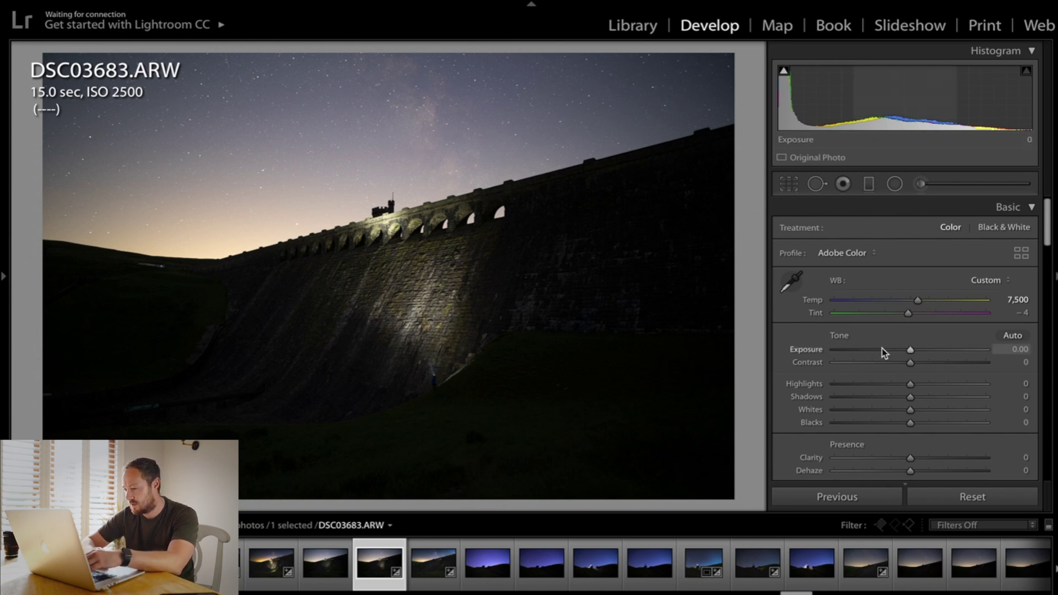
Try exposure and contrast adjustments on the photo and restore both to zero.
mouse_move(912, 351)
mouse_down()
mouse_move(954, 352)
mouse_move(903, 350)
mouse_up()
double_click(815, 349)
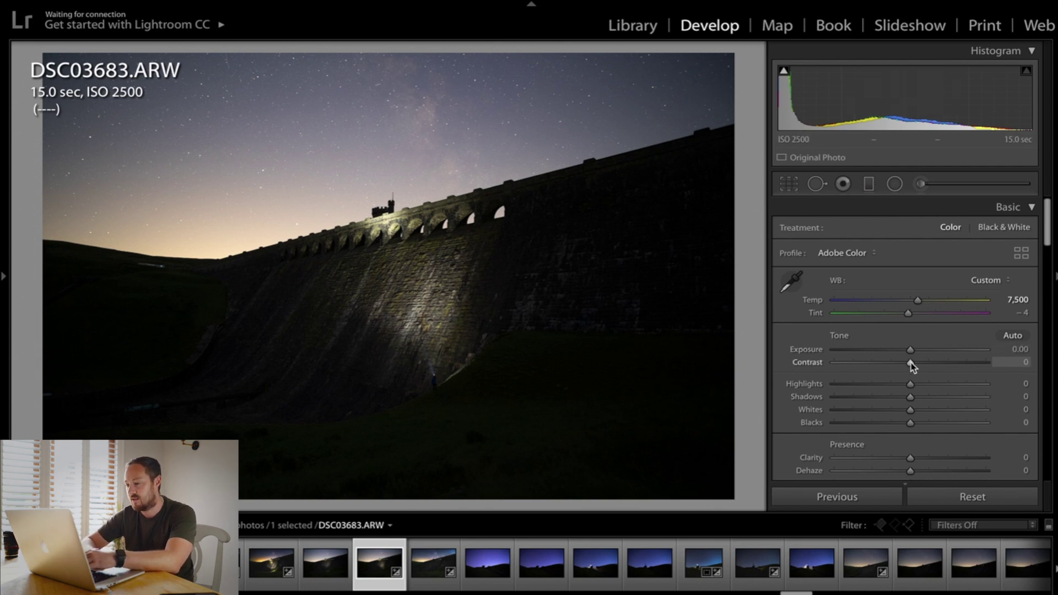
mouse_move(910, 362)
mouse_down()
mouse_move(1049, 368)
mouse_move(924, 364)
mouse_move(720, 385)
mouse_move(986, 363)
mouse_move(911, 363)
mouse_up()
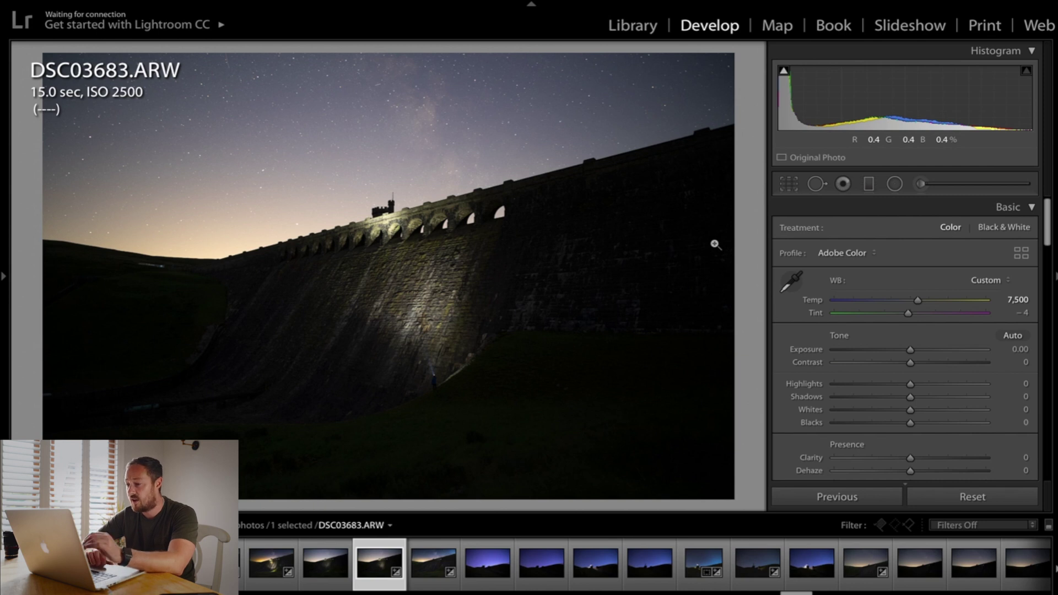
Raise the shadows to +75 and lower the highlights to −54.
drag(909, 397, 968, 400)
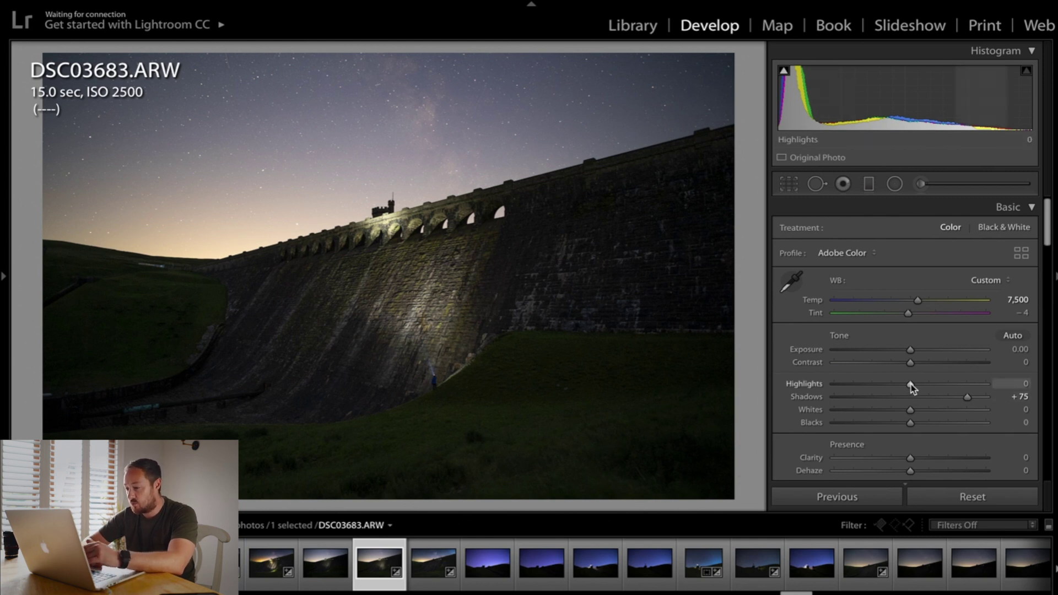
drag(910, 385, 882, 387)
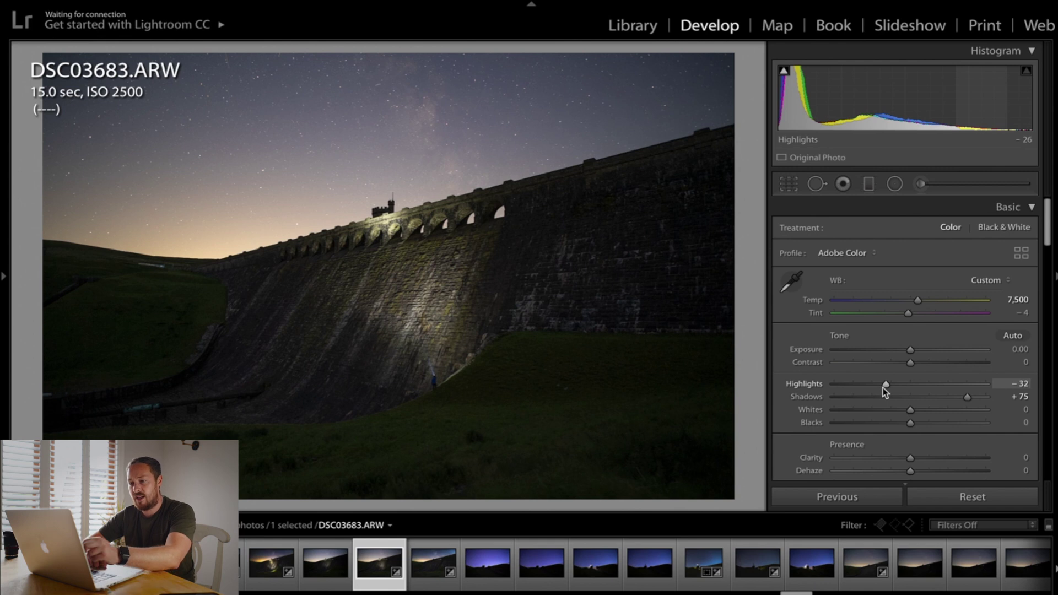
mouse_move(884, 389)
mouse_down()
mouse_move(860, 388)
mouse_move(869, 390)
mouse_up()
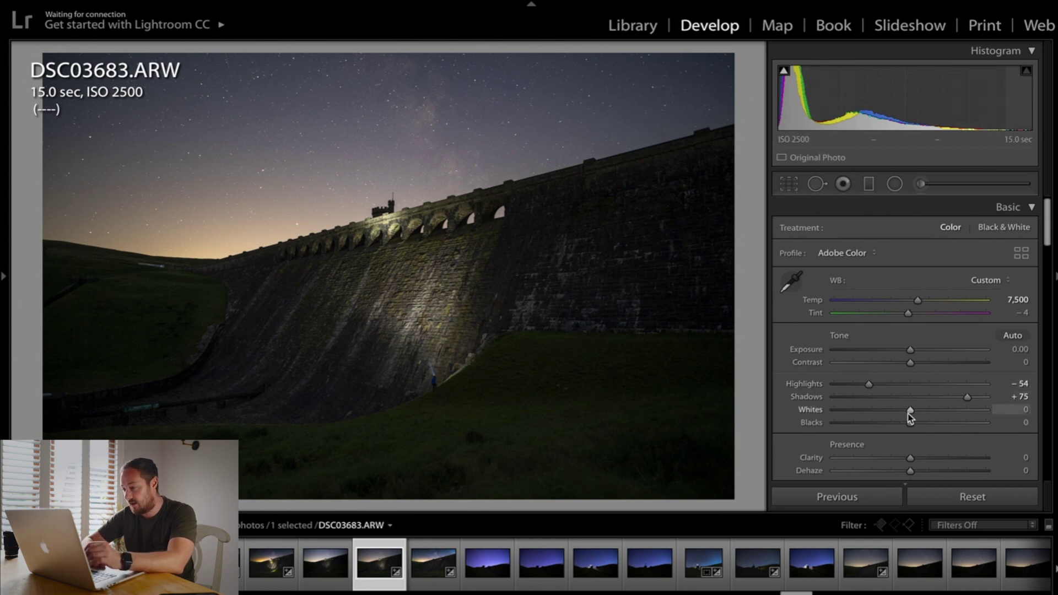
Raise the whites to +40 and lower the highlights to −71.
click(929, 409)
mouse_move(929, 410)
mouse_down()
mouse_move(1000, 412)
mouse_move(904, 422)
mouse_move(940, 419)
mouse_up()
drag(866, 385, 856, 384)
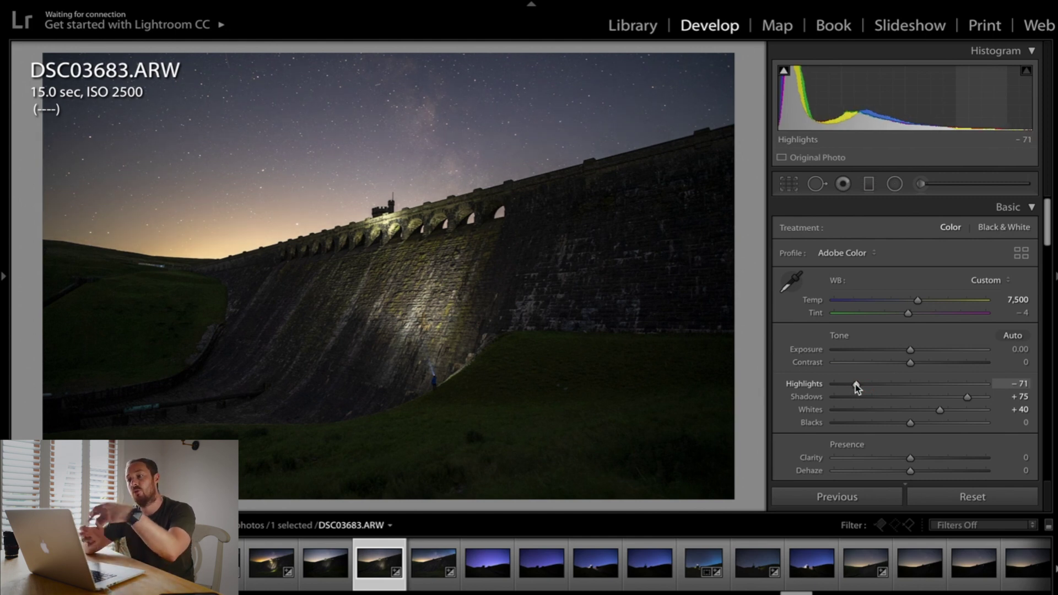
Fine-tune the whites to +46 and set the blacks to +2.
drag(937, 409, 944, 411)
drag(590, 91, 541, 138)
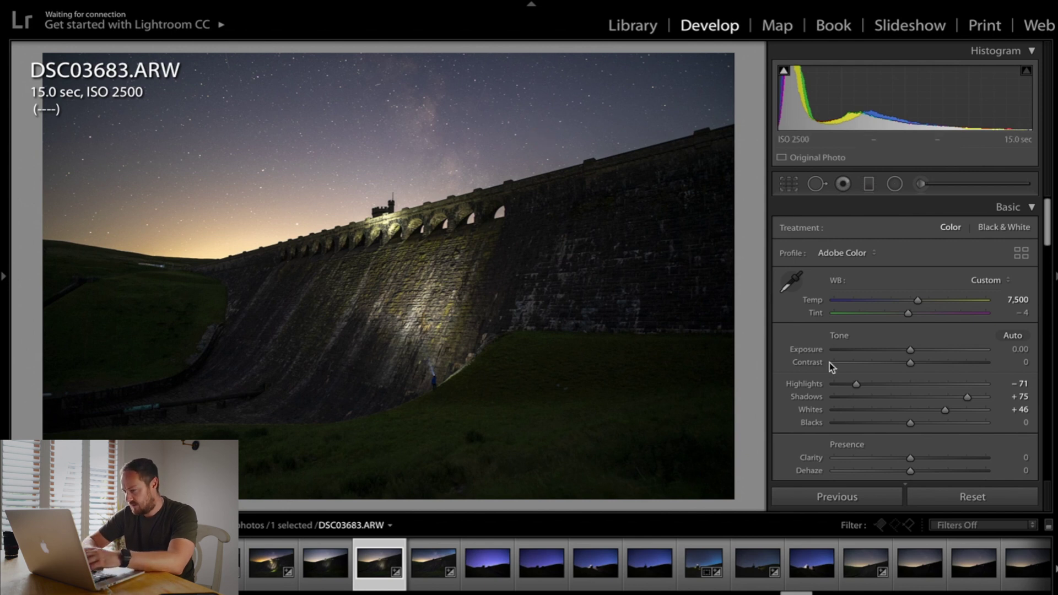
scroll(921, 367, down, 2)
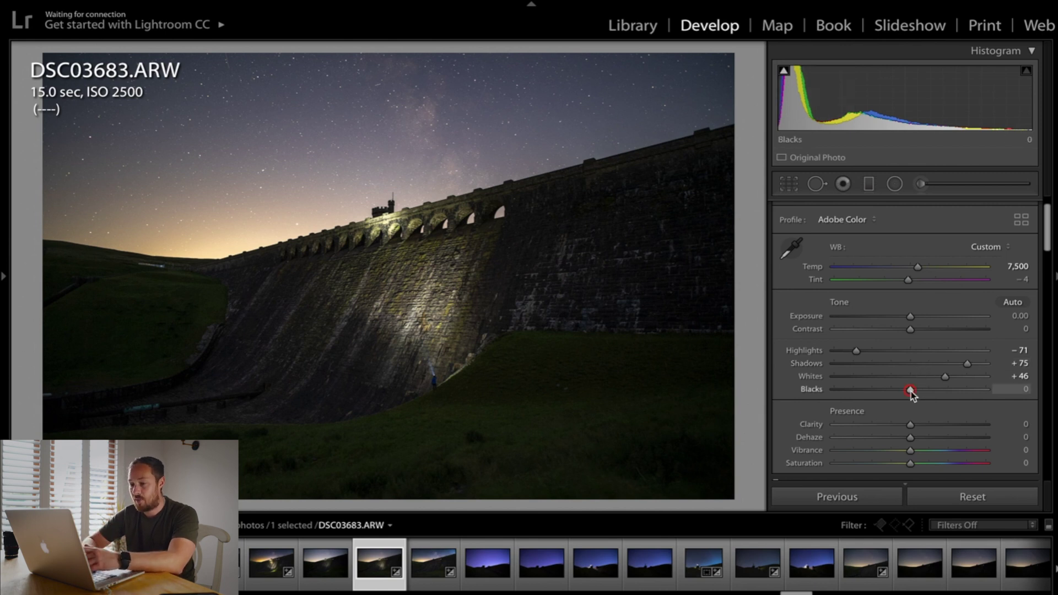
mouse_move(911, 392)
mouse_down()
mouse_move(803, 387)
mouse_move(1016, 400)
mouse_move(911, 390)
mouse_up()
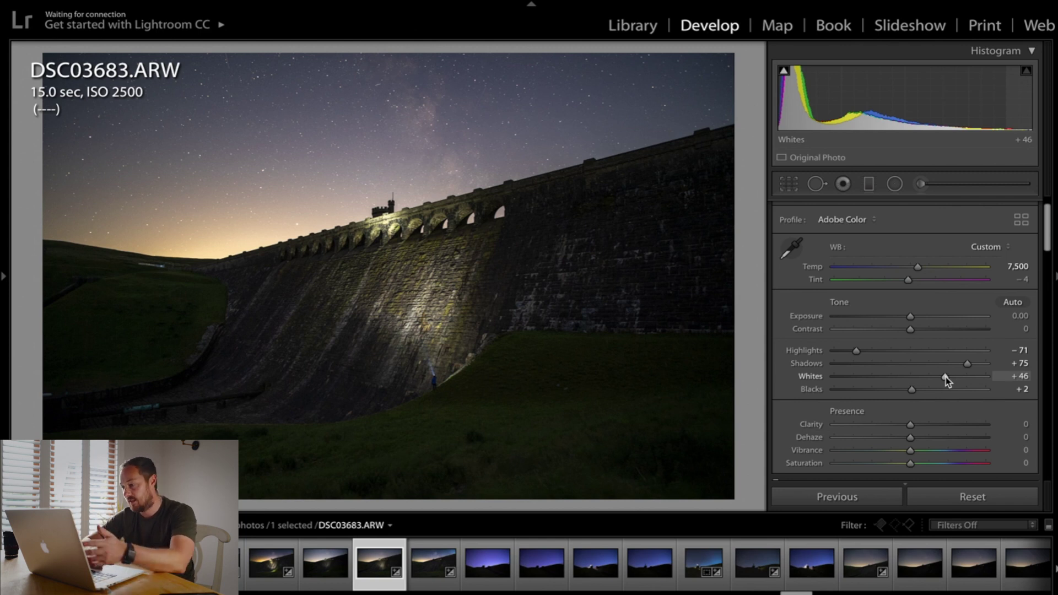
Reset the blacks to 0 and raise the clarity to +24.
double_click(812, 389)
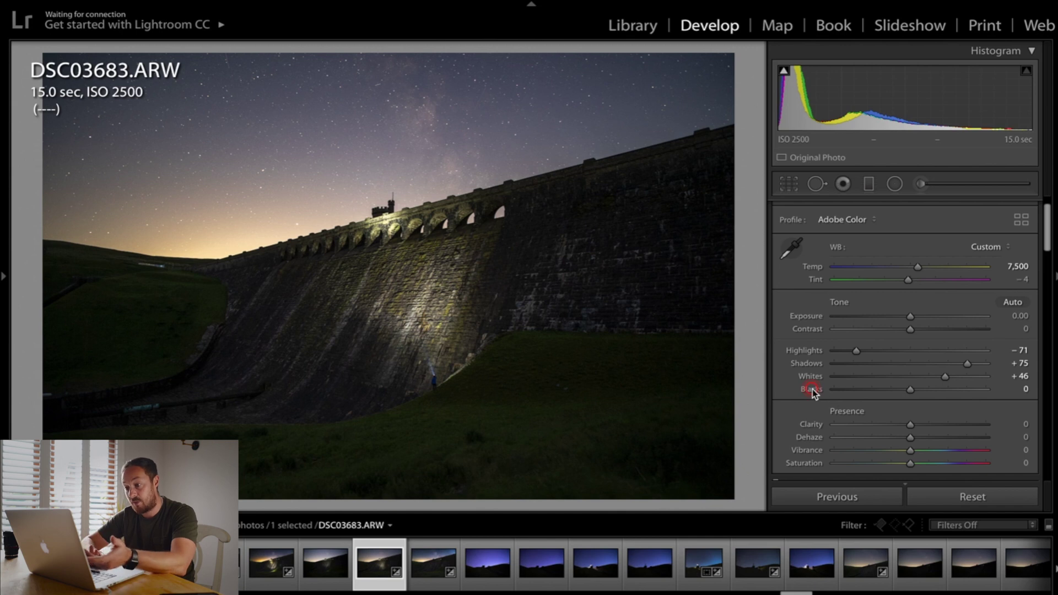
scroll(951, 362, down, 4)
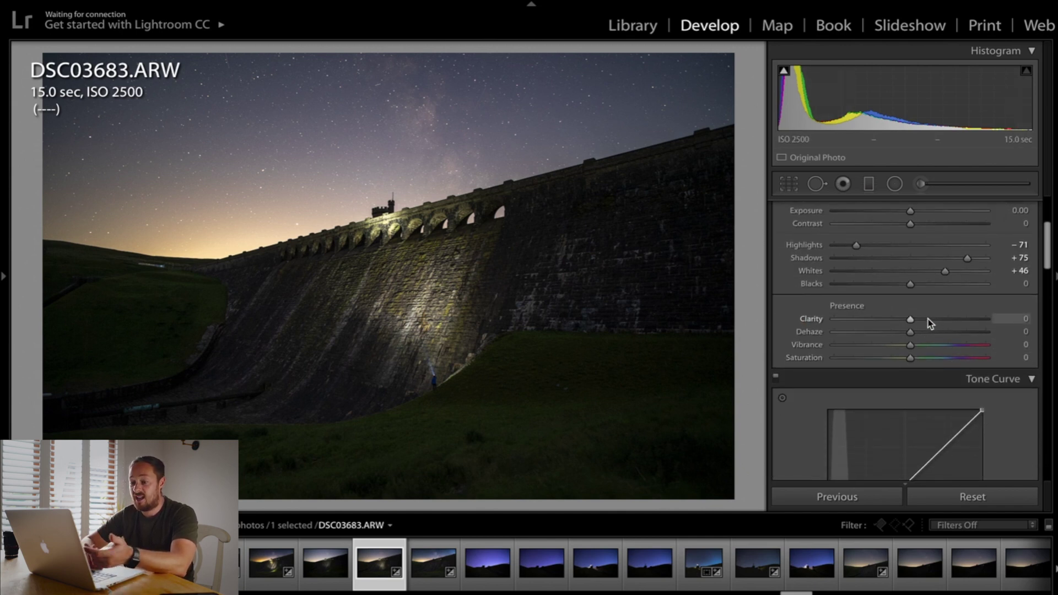
click(927, 319)
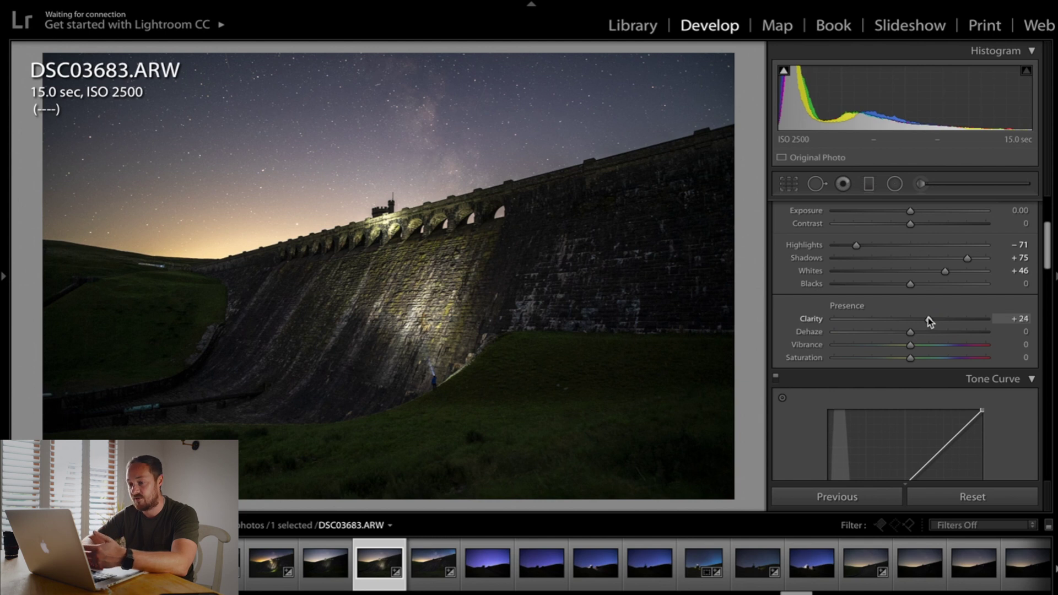
Try the clarity at +100 and inspect the lit dam wall and the grass up close.
drag(935, 321, 1045, 321)
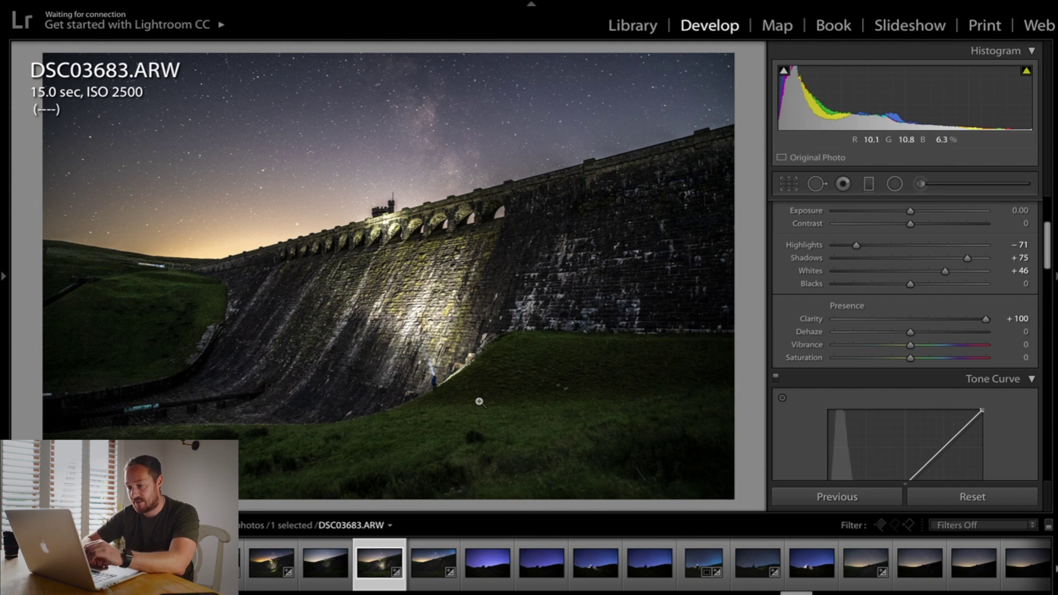
click(419, 319)
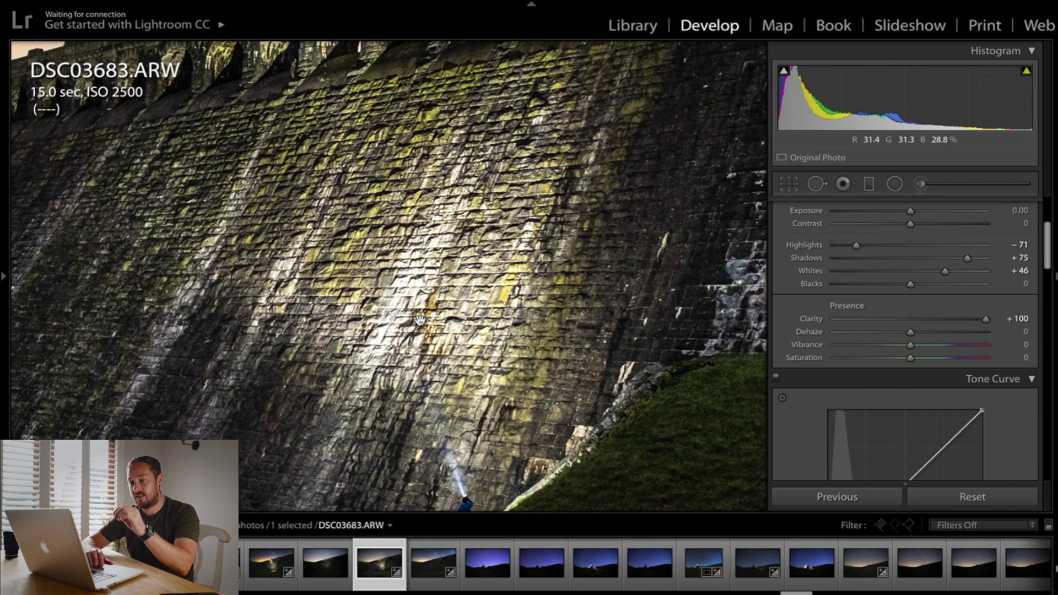
drag(471, 346, 439, 144)
drag(521, 378, 522, 249)
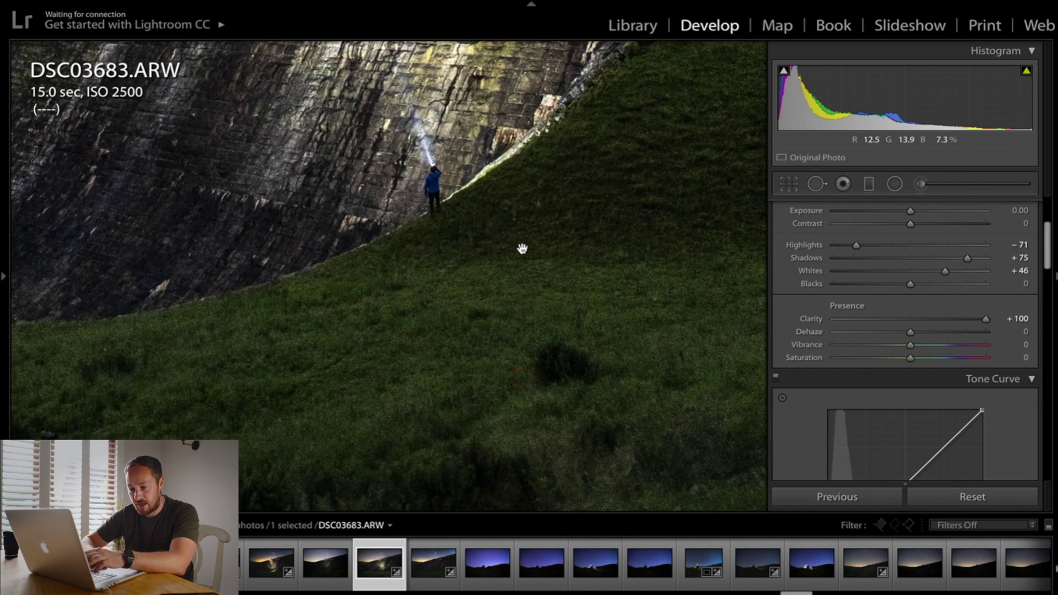
click(546, 333)
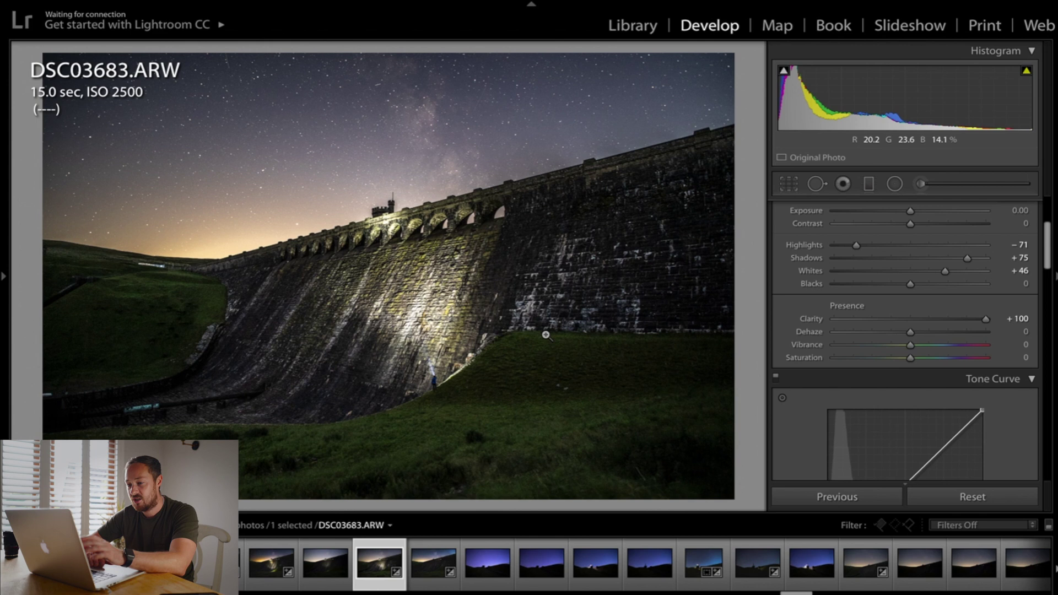
Set the clarity to +25 and the dehaze to +13.
click(929, 318)
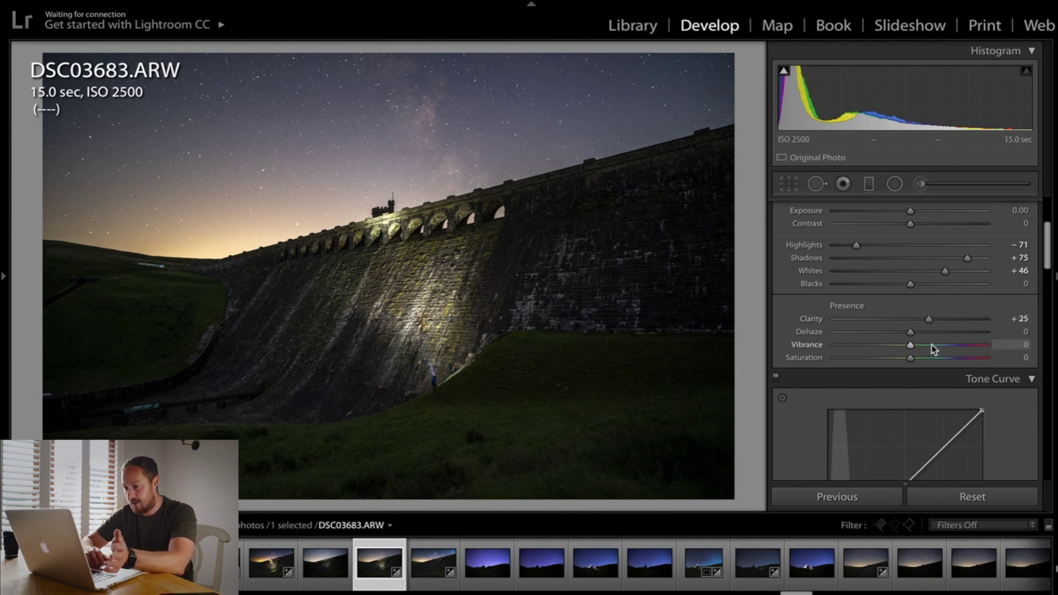
mouse_move(913, 332)
mouse_down()
mouse_move(938, 335)
mouse_move(822, 337)
mouse_move(1003, 331)
mouse_move(920, 334)
mouse_up()
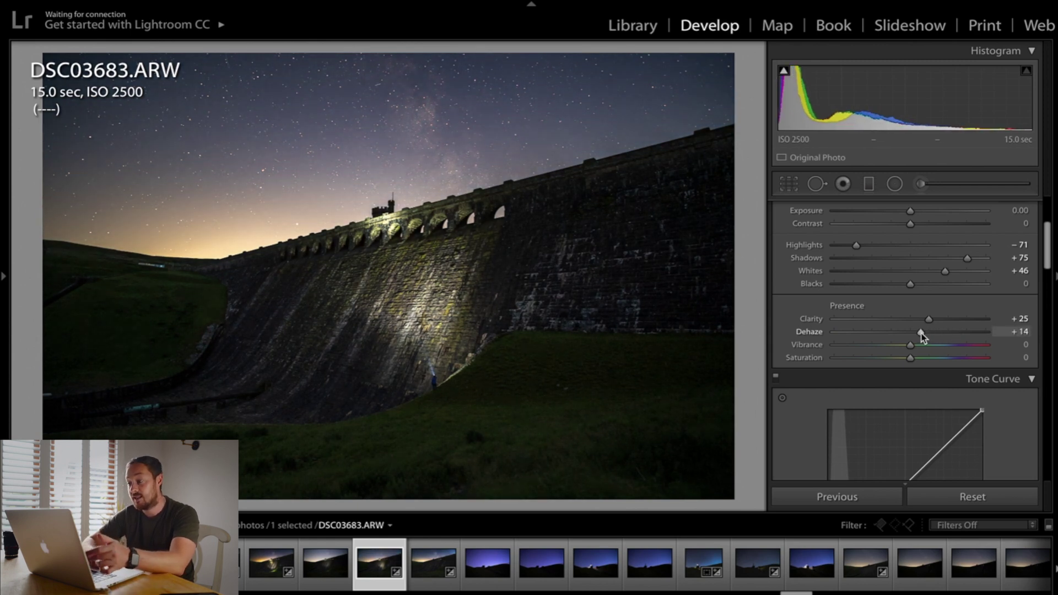
click(929, 330)
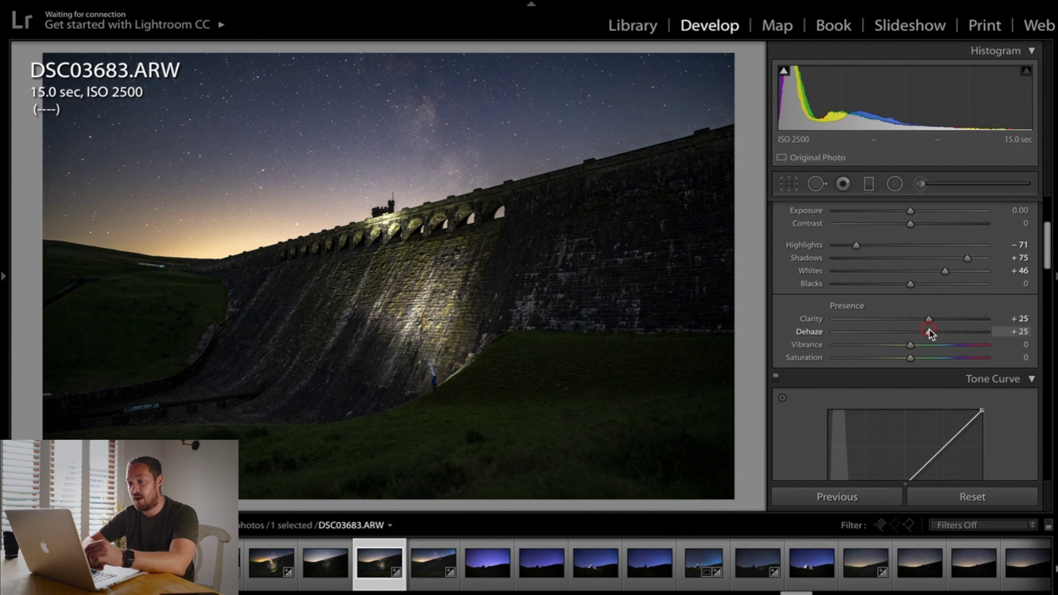
drag(929, 329, 920, 332)
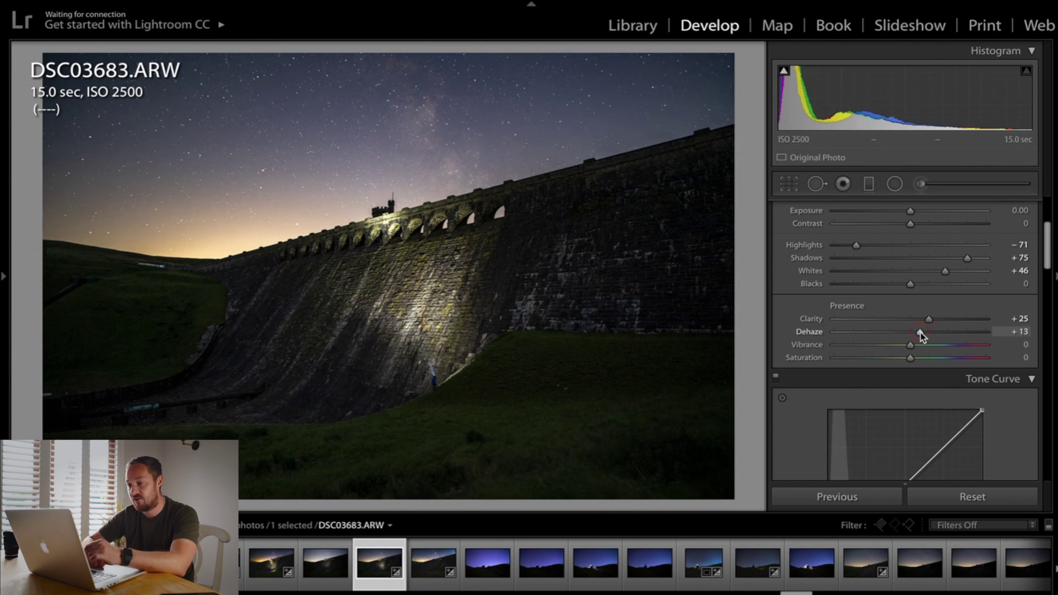
Try the saturation and the vibrance at +100 each, test a smaller vibrance boost, and restore both to zero.
scroll(930, 310, down, 2)
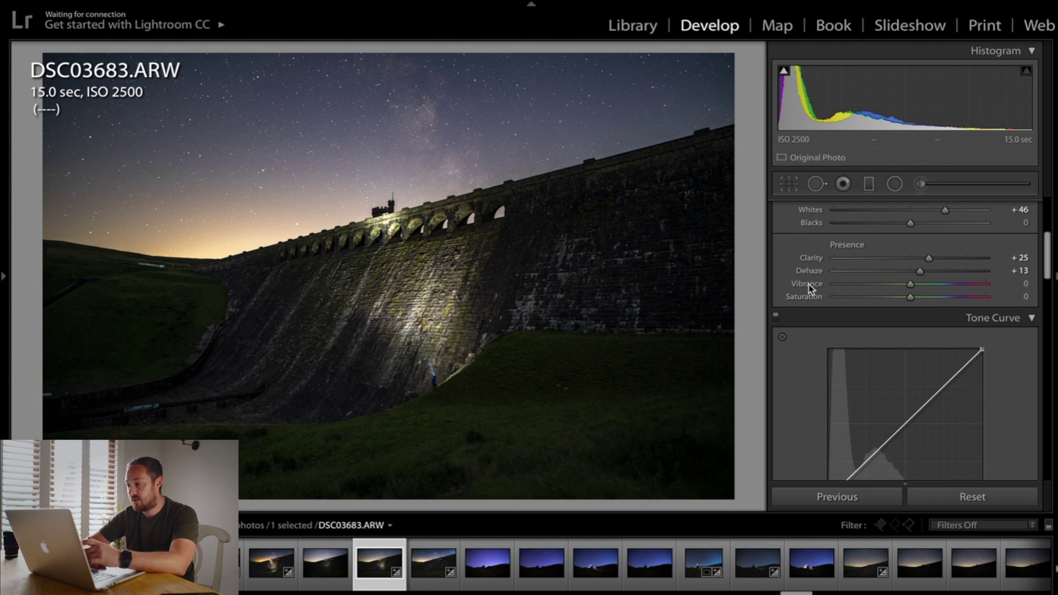
click(807, 299)
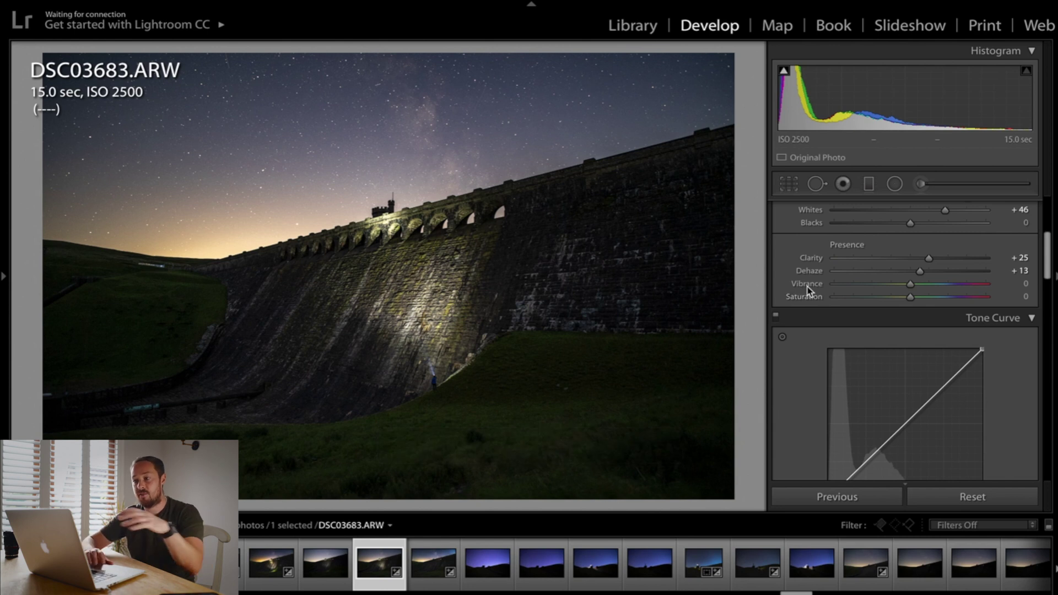
drag(911, 284, 1048, 308)
double_click(806, 283)
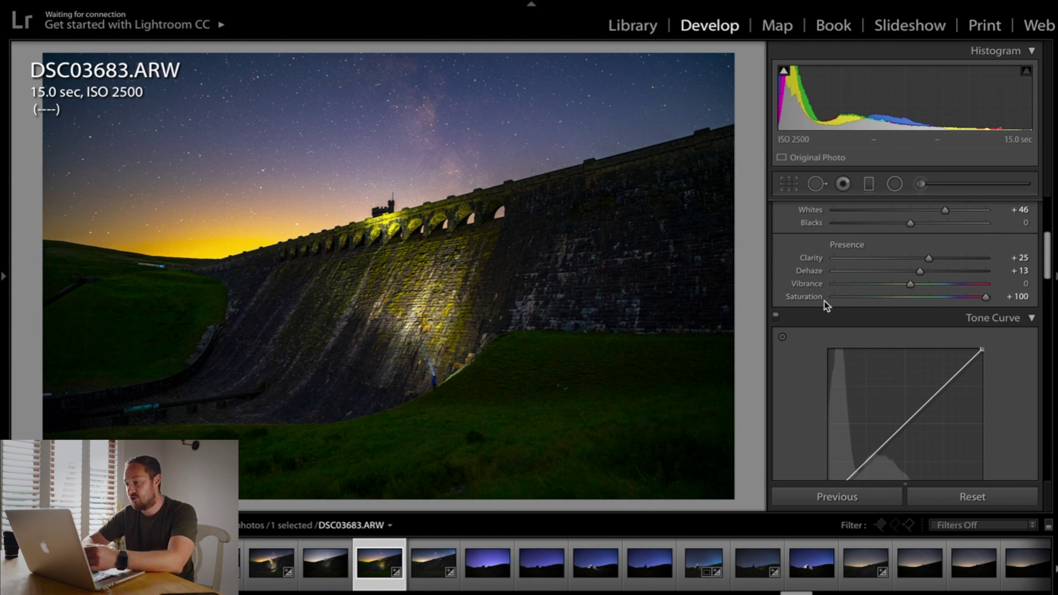
double_click(809, 298)
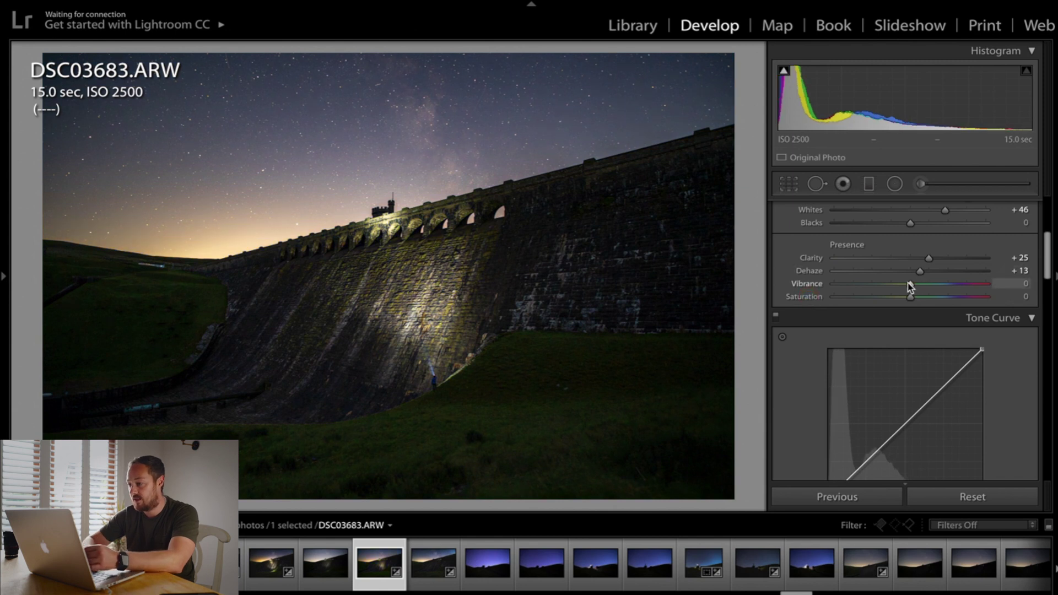
drag(909, 283, 1018, 287)
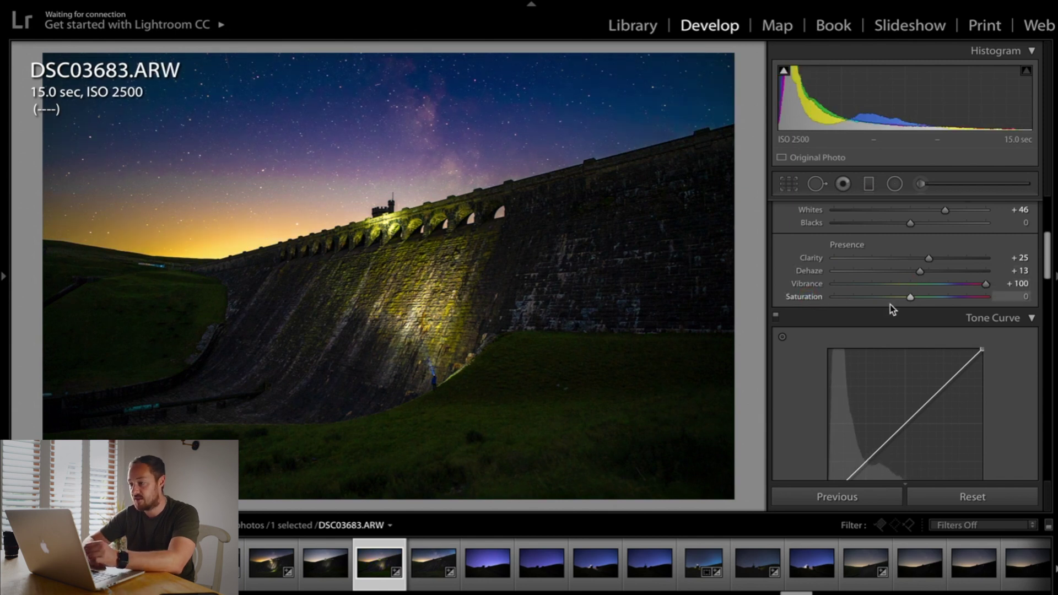
double_click(810, 284)
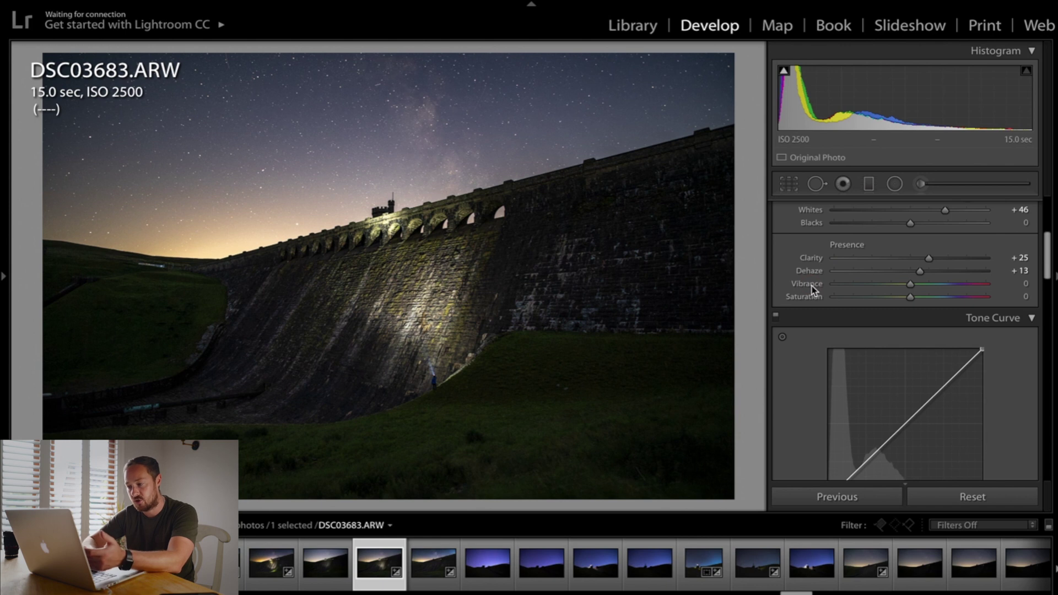
click(928, 284)
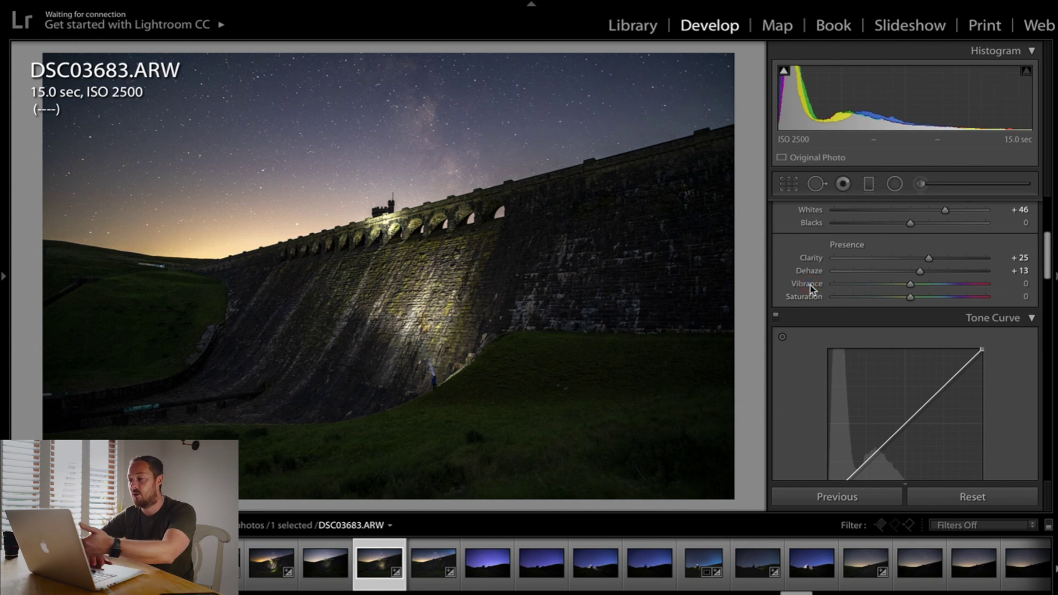
click(928, 285)
double_click(808, 285)
Lift the black point of the RGB tone curve slightly and shift it a little inward.
scroll(910, 289, down, 1)
scroll(910, 286, down, 8)
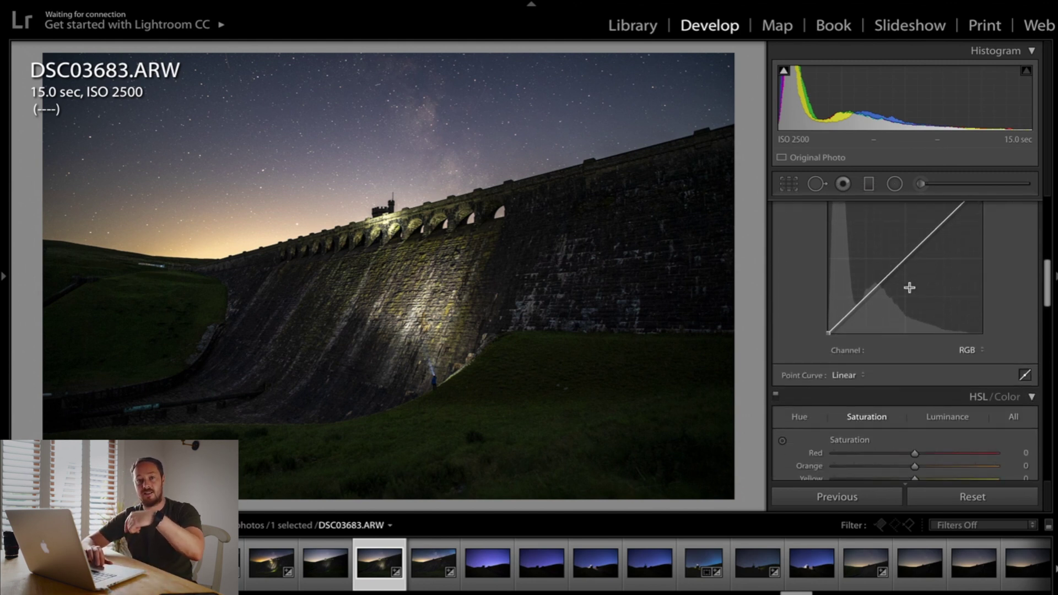
scroll(909, 287, up, 4)
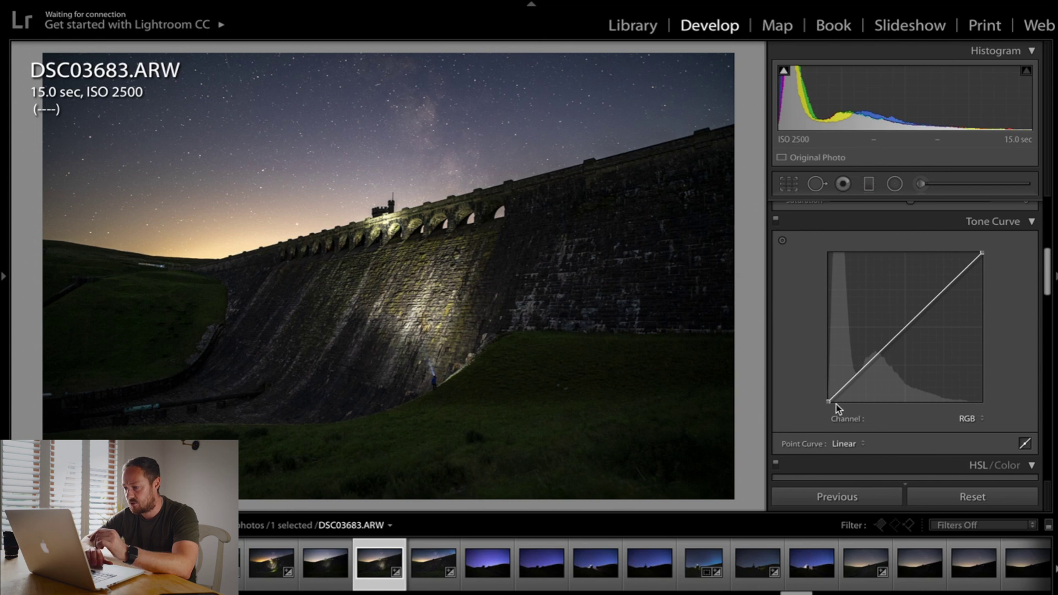
mouse_move(828, 402)
mouse_down()
mouse_move(821, 373)
mouse_move(814, 415)
mouse_move(825, 390)
mouse_move(825, 402)
mouse_up()
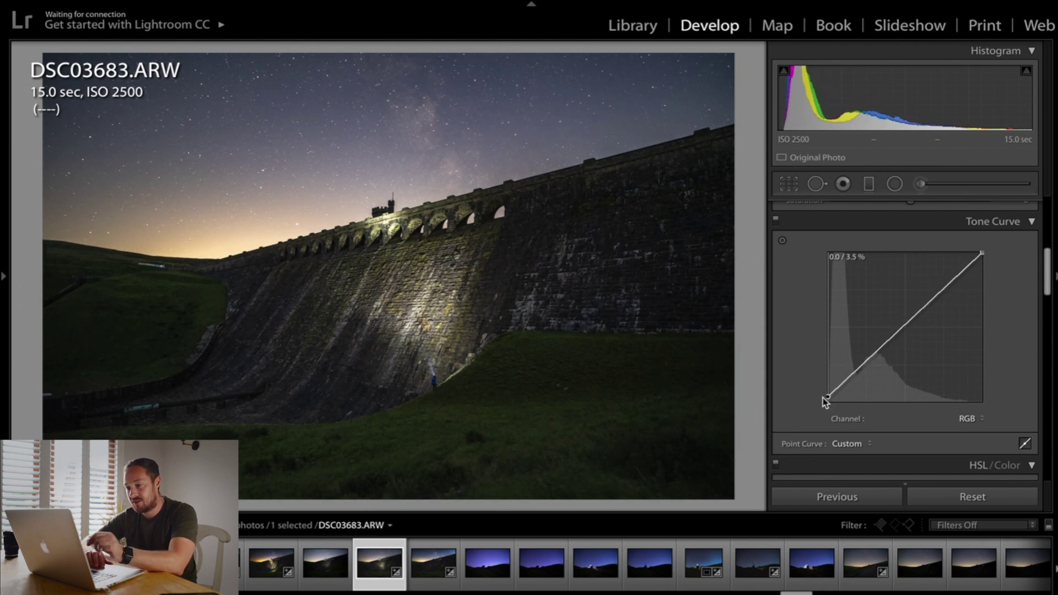
drag(823, 398, 831, 397)
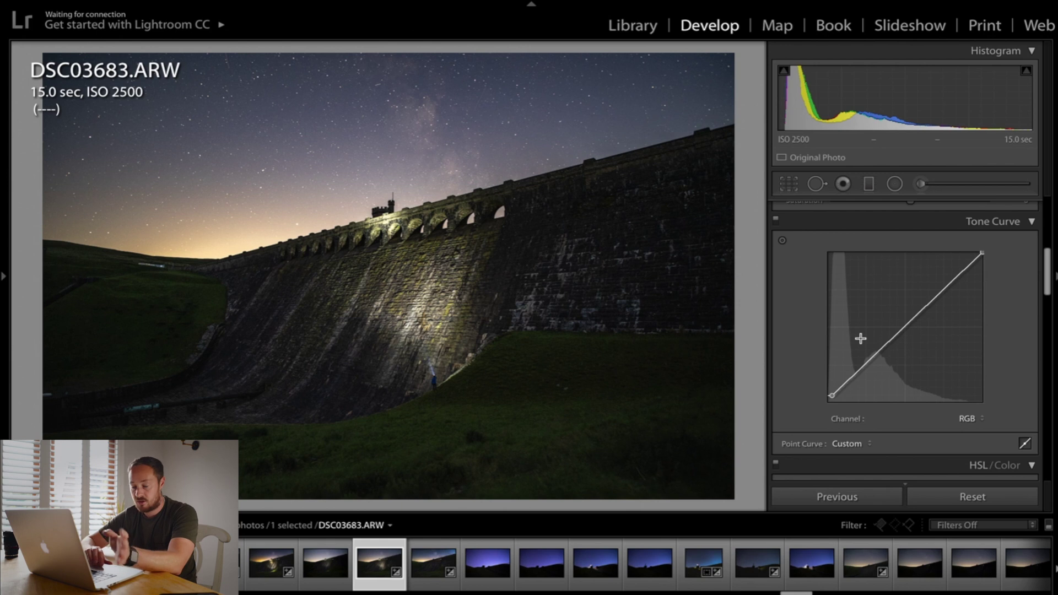
Anchor the tone curve at its midpoint and raise an upper point to 72.5 / 78.0 % to brighten the highlights.
click(905, 326)
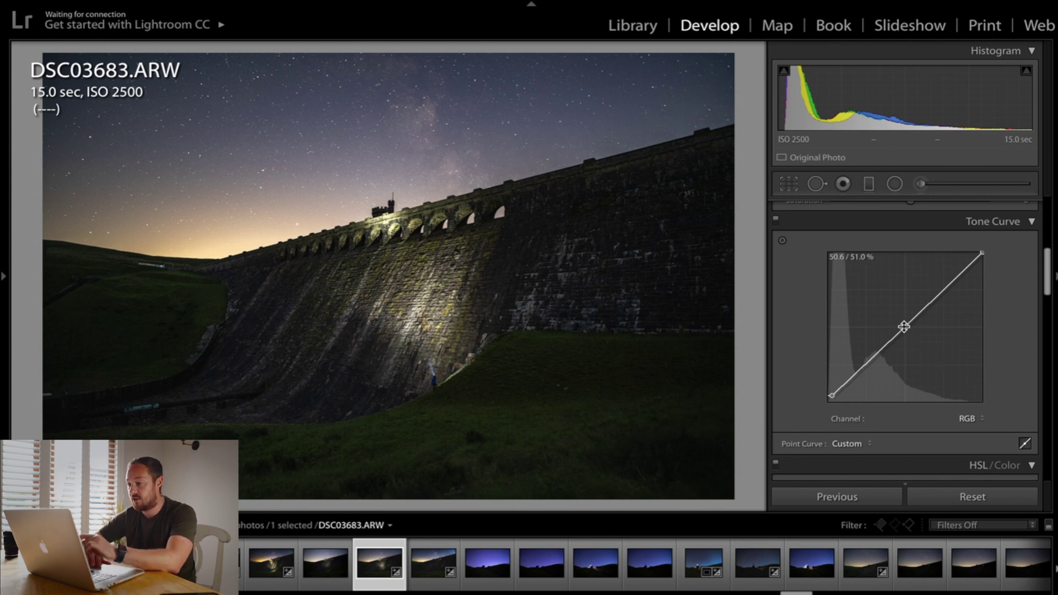
click(944, 289)
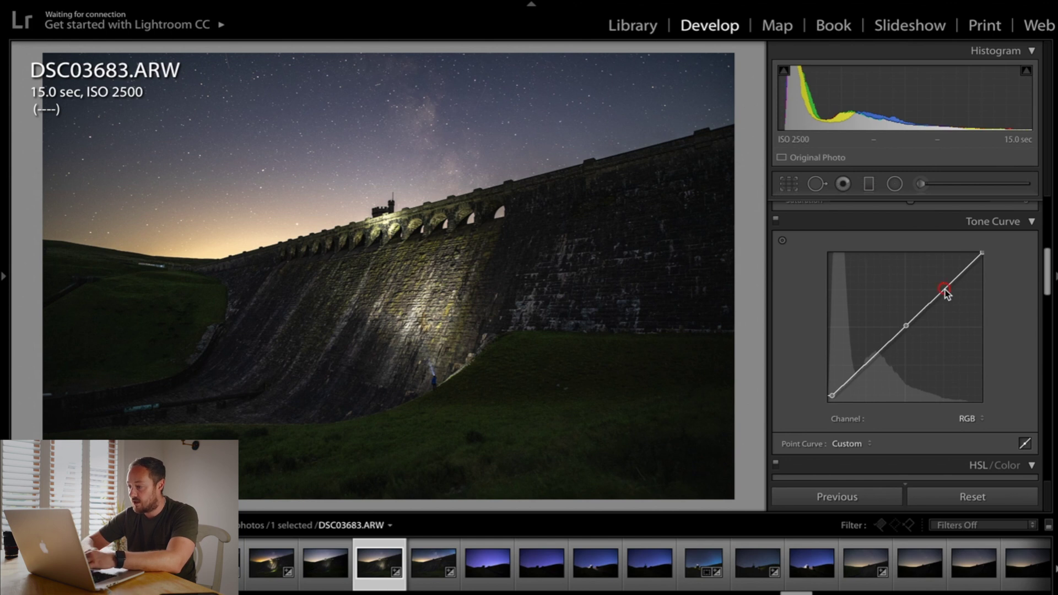
drag(943, 287, 940, 285)
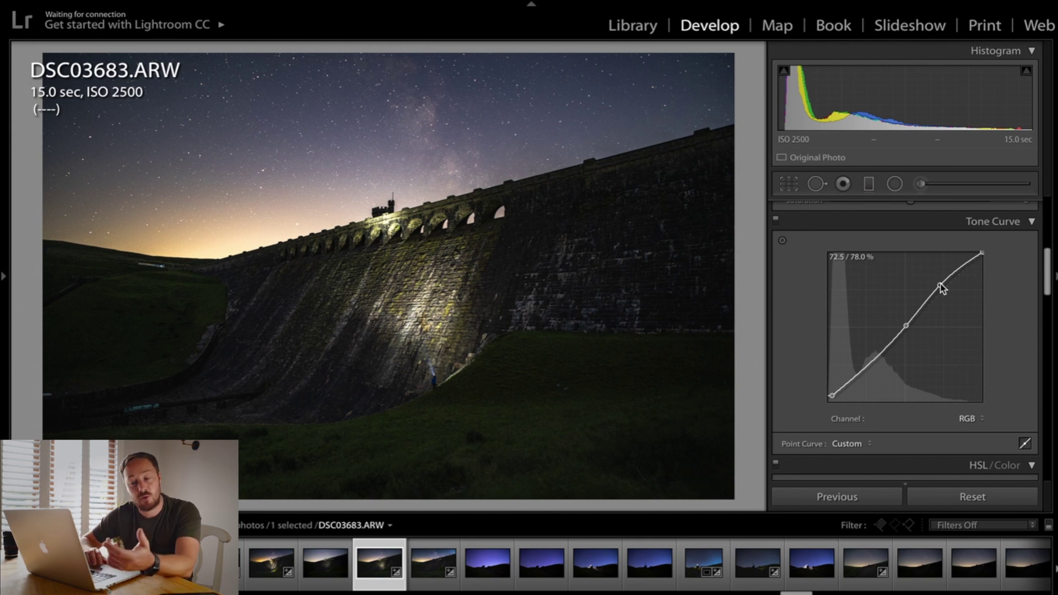
Enable chromatic aberration removal in the lens corrections.
scroll(887, 298, down, 1)
scroll(888, 298, down, 10)
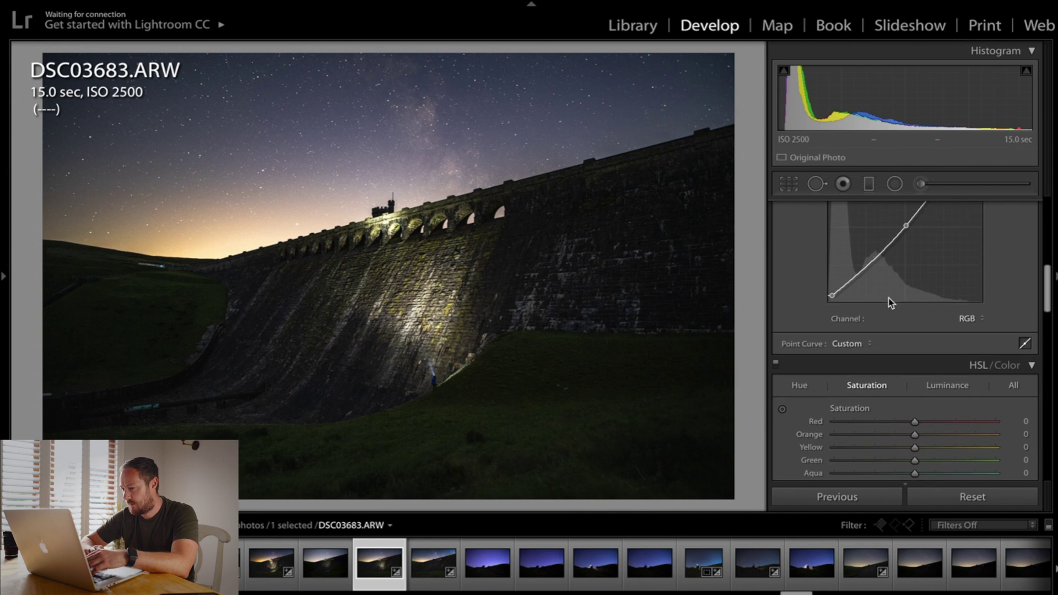
scroll(891, 302, down, 1)
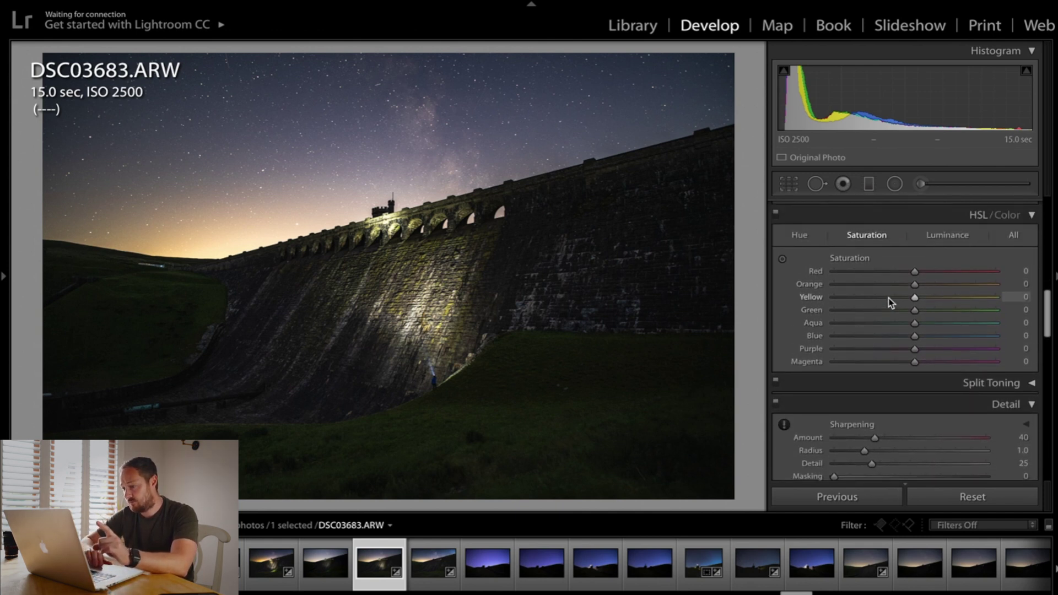
scroll(891, 302, down, 16)
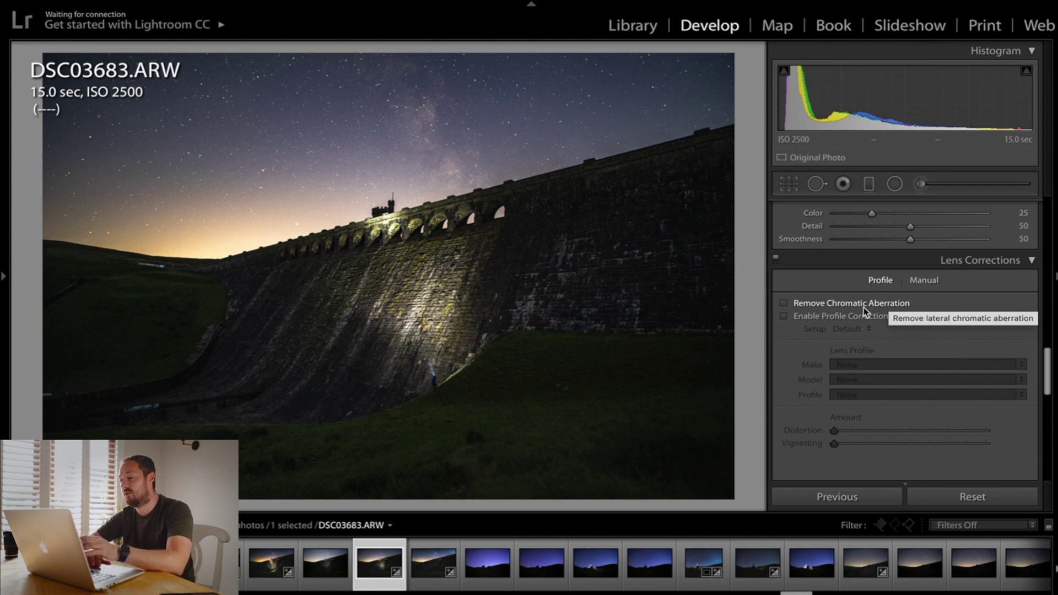
click(864, 308)
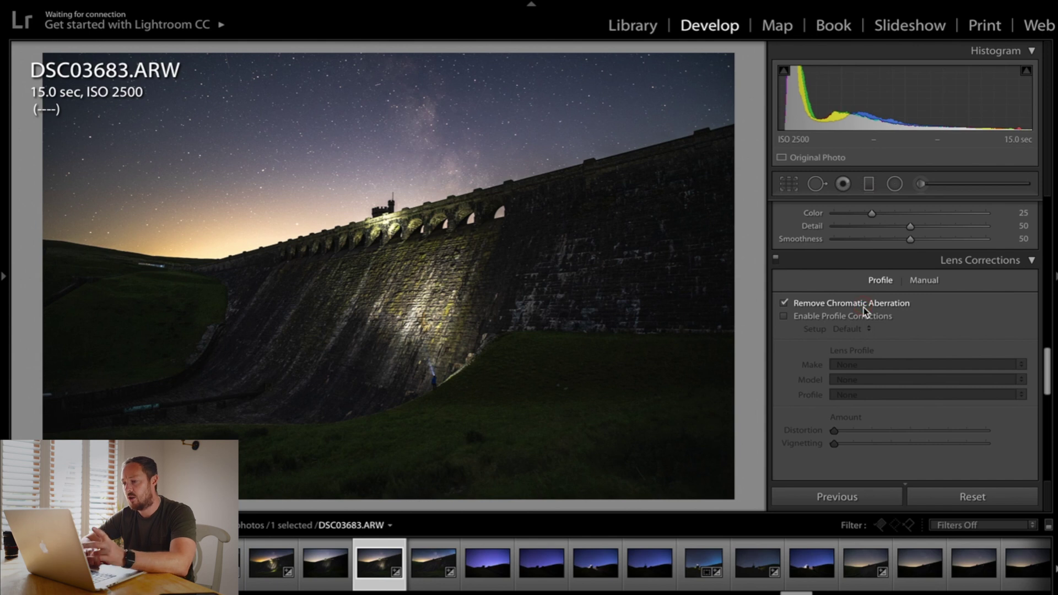
Enable lens profile corrections with the make Samyang and the model Samyang AF 24mm F2.8.
click(825, 318)
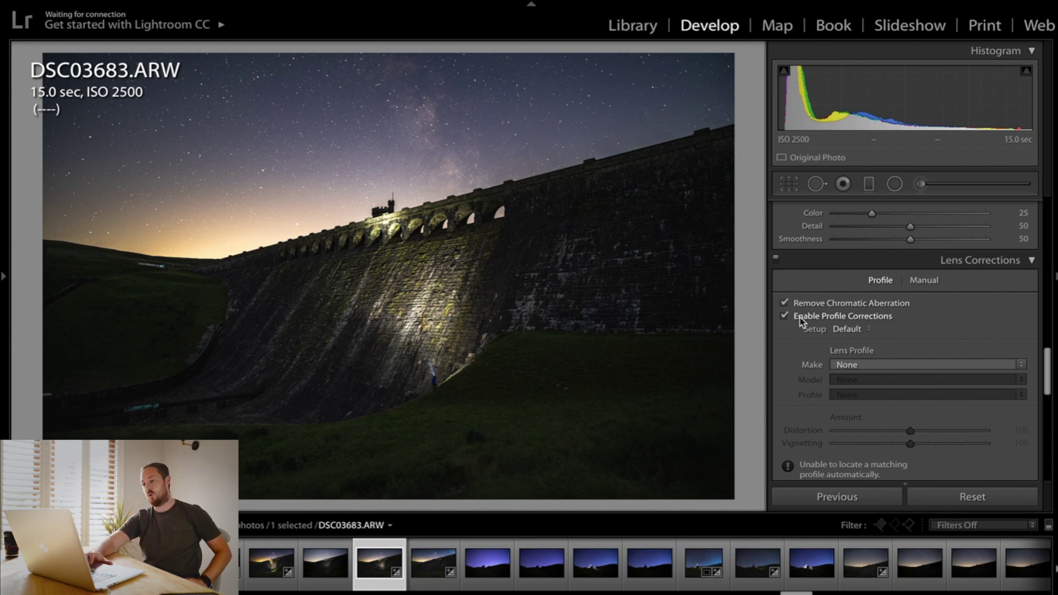
click(899, 366)
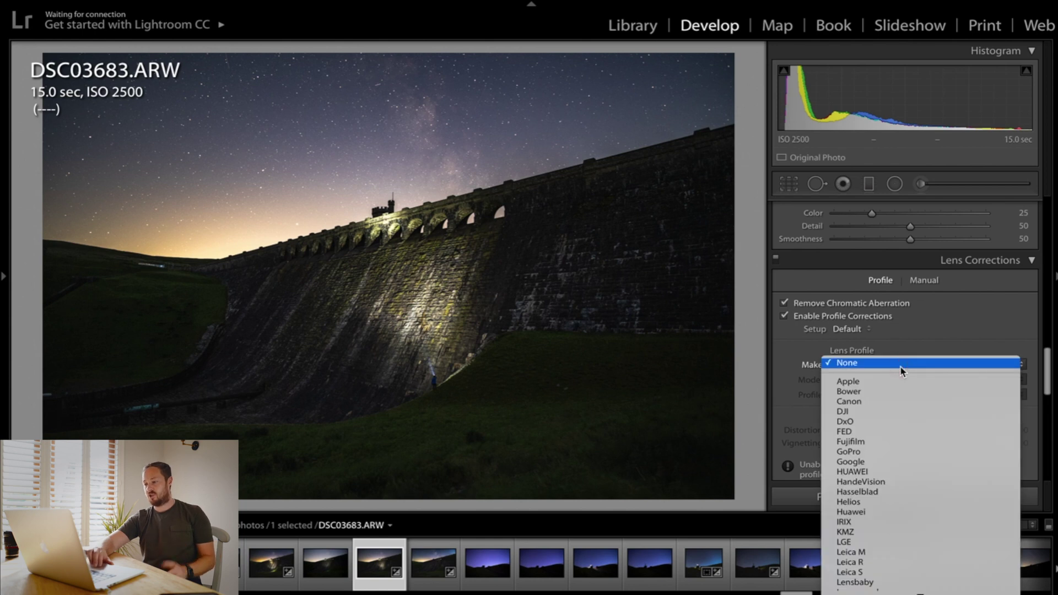
scroll(900, 367, down, 10)
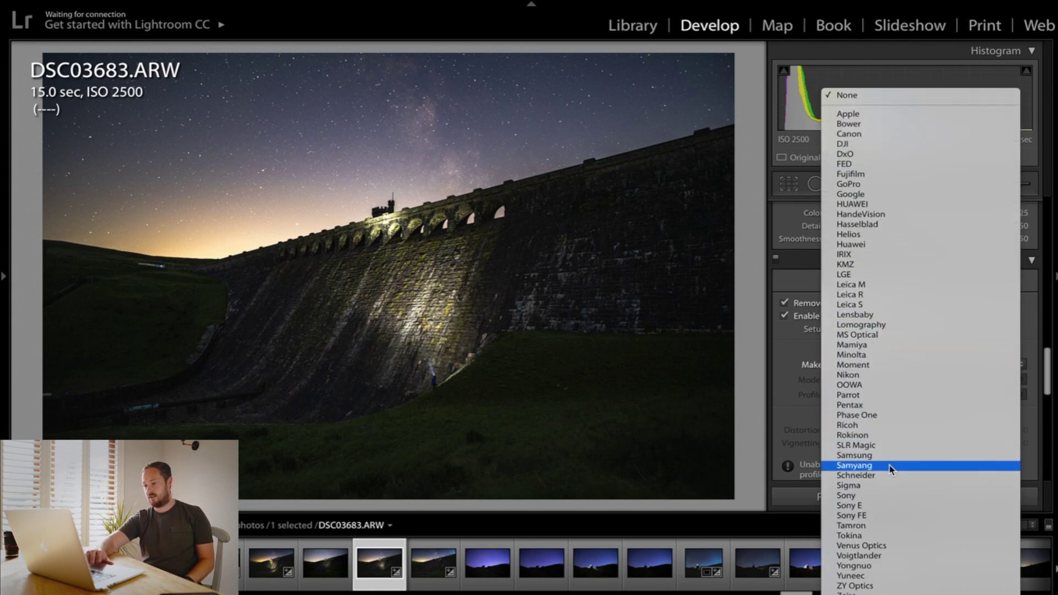
click(890, 465)
click(891, 379)
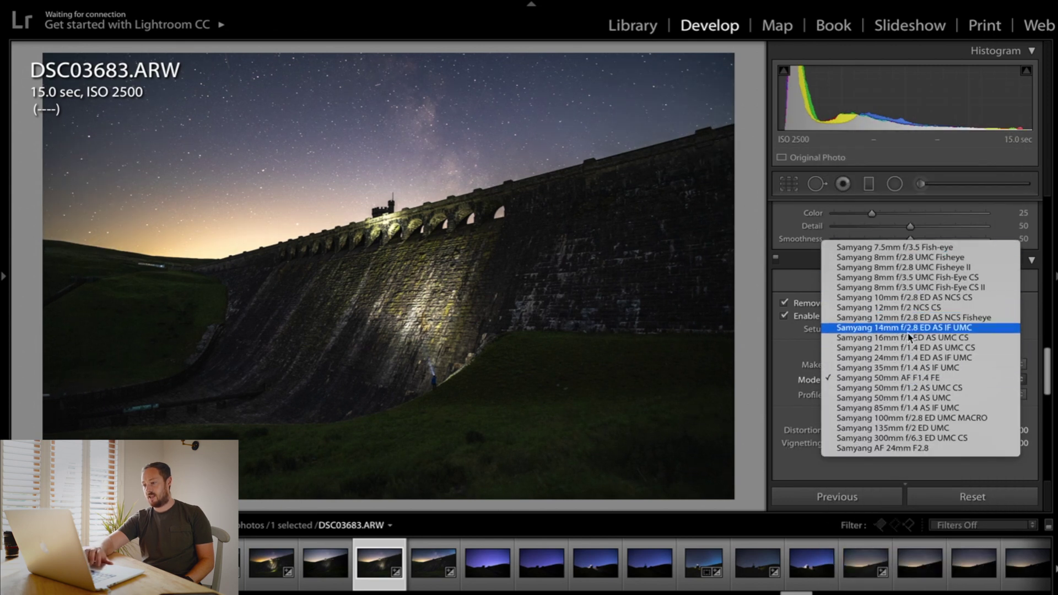
click(908, 451)
click(911, 451)
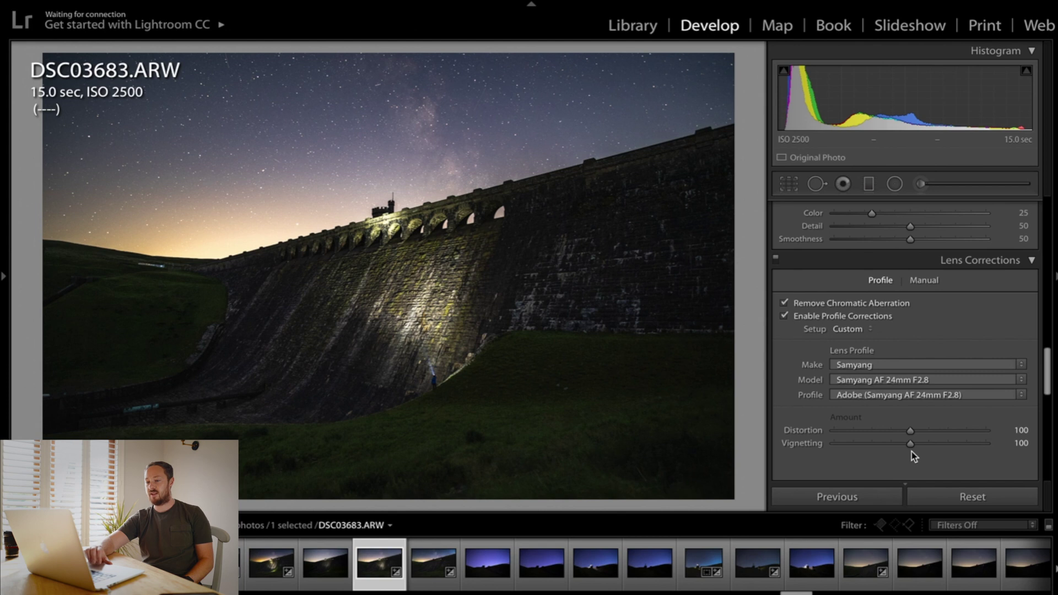
Compare the photo with and without profile corrections, and try the distortion amount at 200 and a different vignetting amount.
click(784, 316)
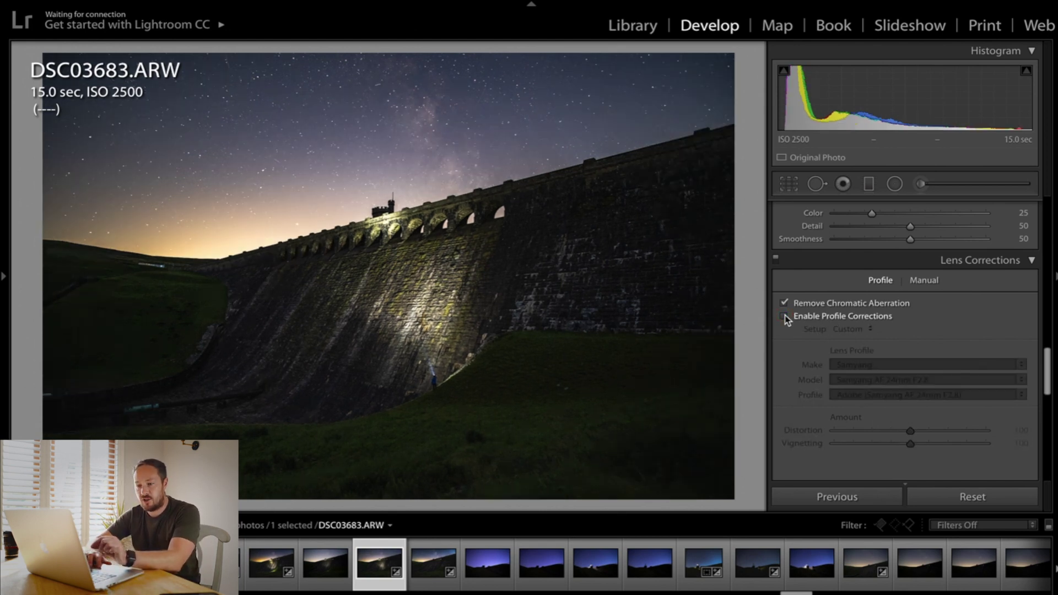
click(785, 316)
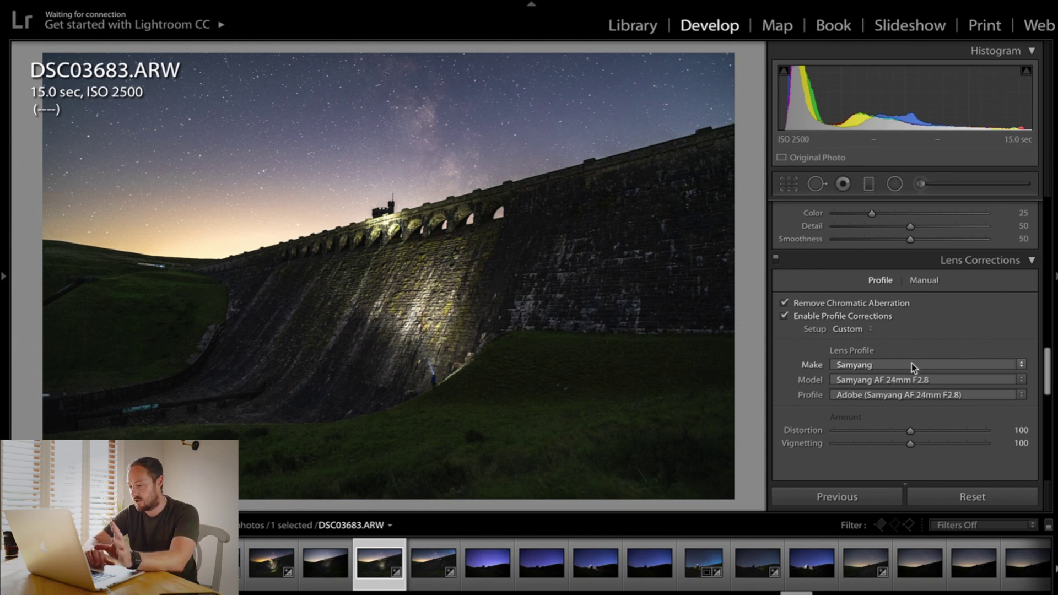
drag(911, 429, 986, 430)
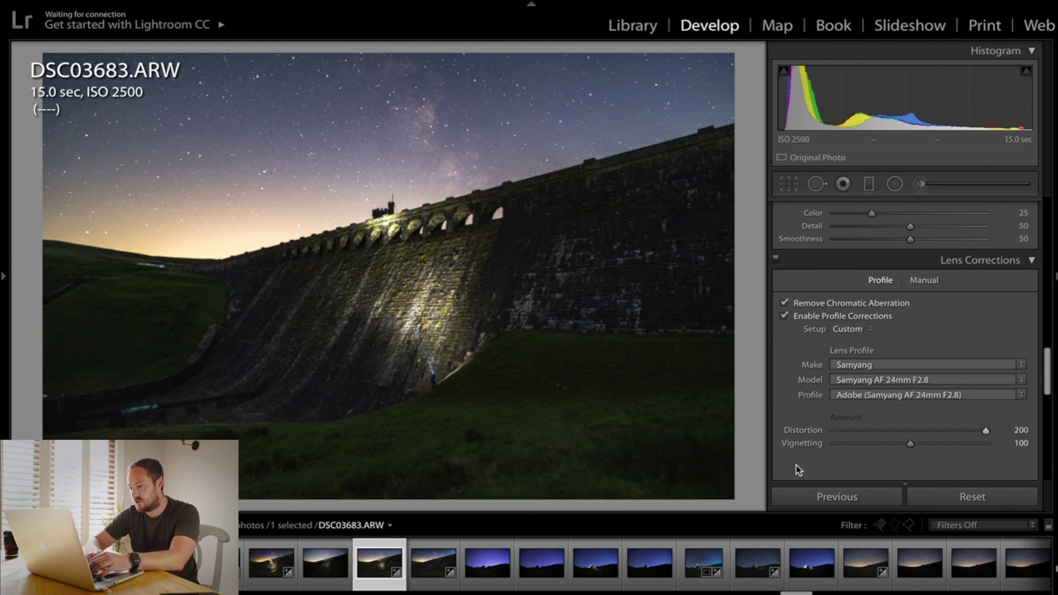
double_click(803, 431)
drag(911, 444, 940, 435)
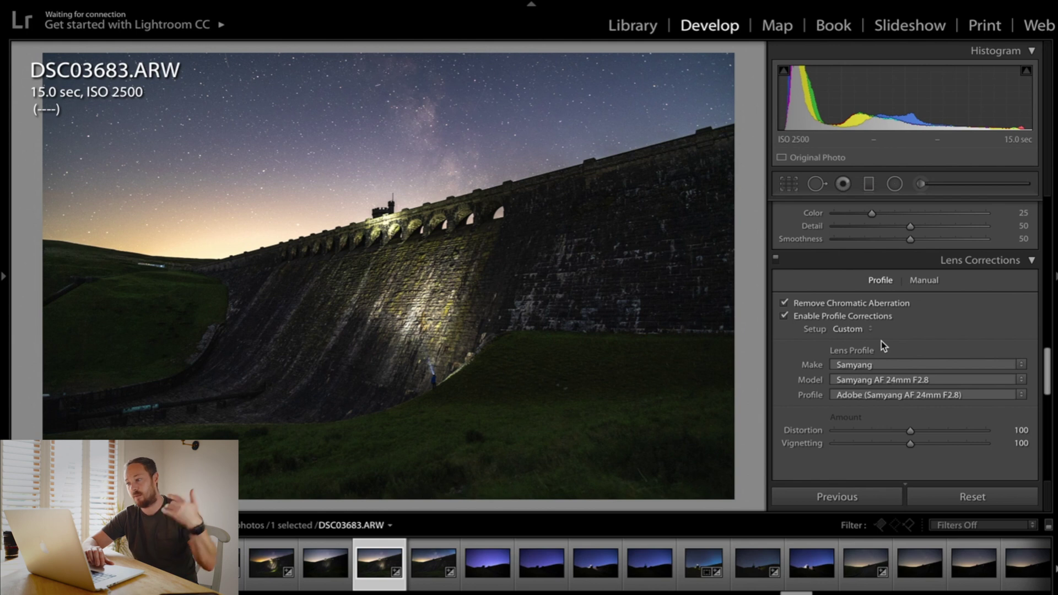
Try shifting the blue and green hues in the HSL adjustments, restoring each to its default.
scroll(881, 342, down, 4)
scroll(881, 342, up, 8)
scroll(881, 342, up, 8)
scroll(881, 341, down, 3)
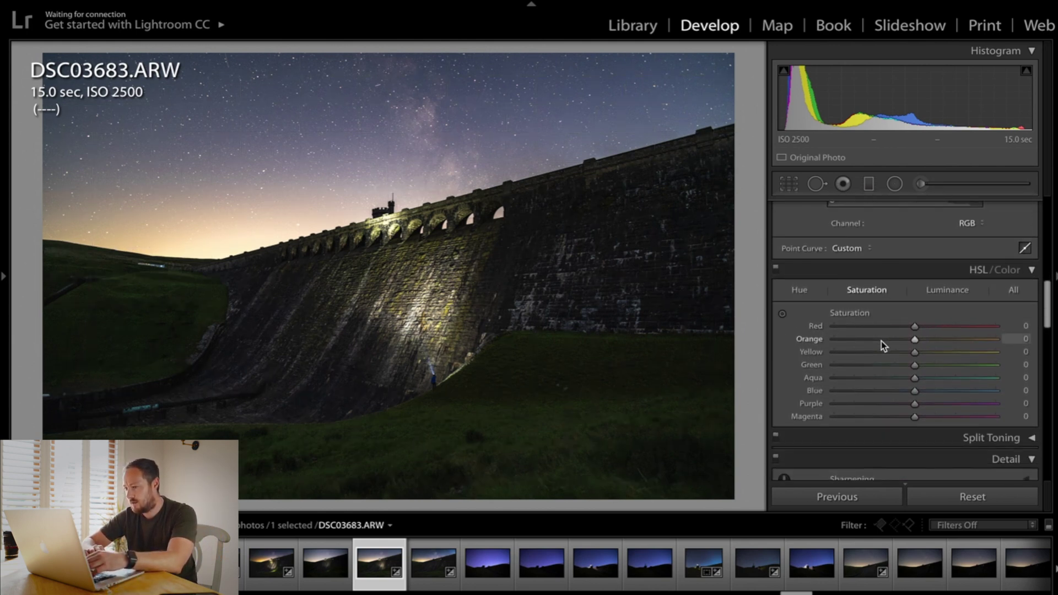
scroll(881, 345, down, 1)
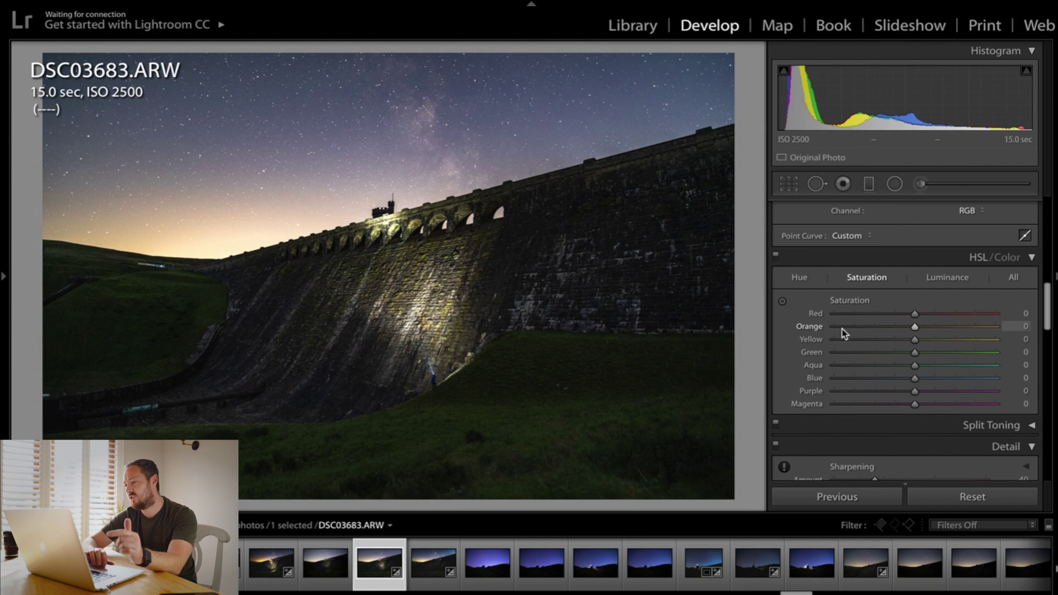
click(797, 277)
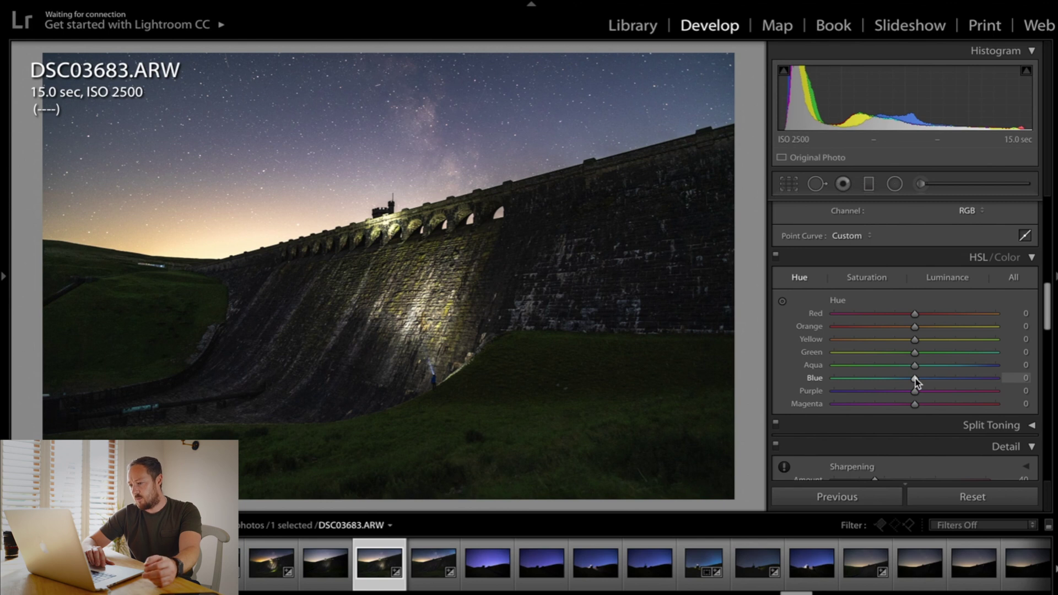
drag(914, 379, 795, 384)
double_click(795, 384)
drag(962, 381, 881, 382)
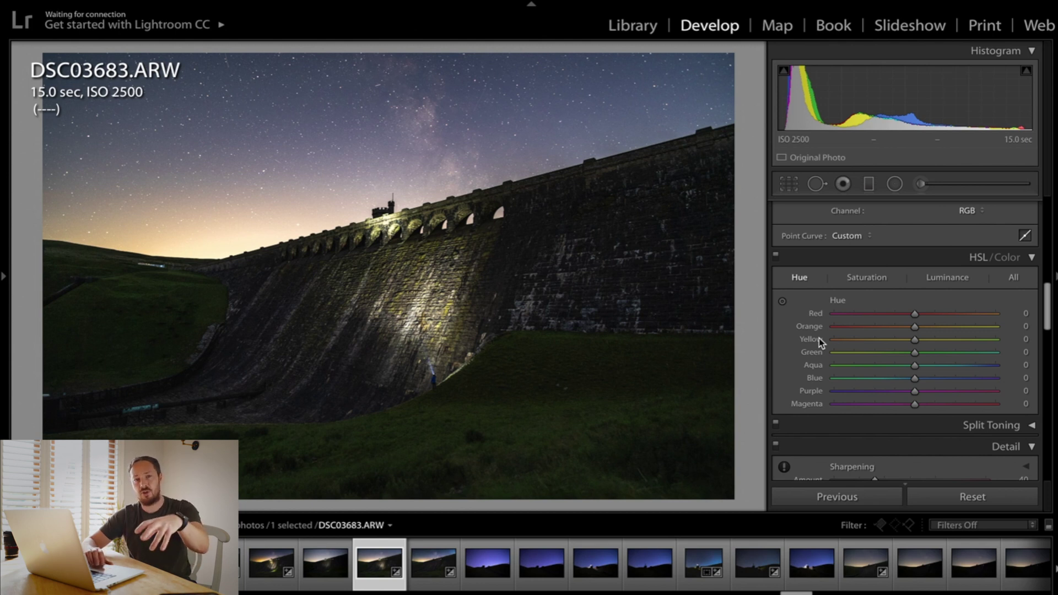
drag(914, 352, 1027, 351)
double_click(812, 353)
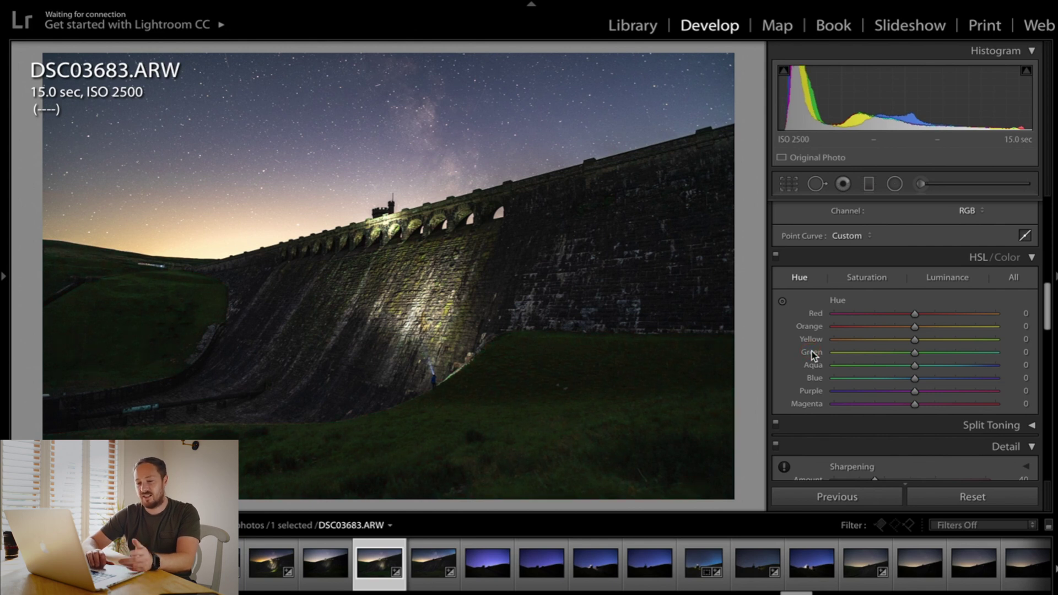
Try the HSL orange saturation at +100 and restore its default.
click(869, 279)
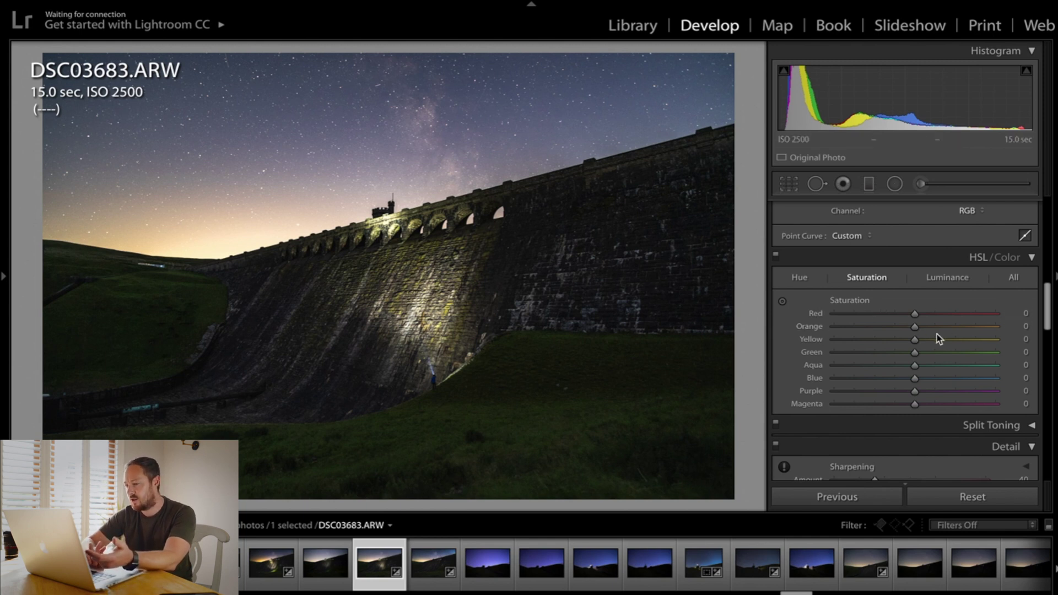
drag(916, 326, 987, 331)
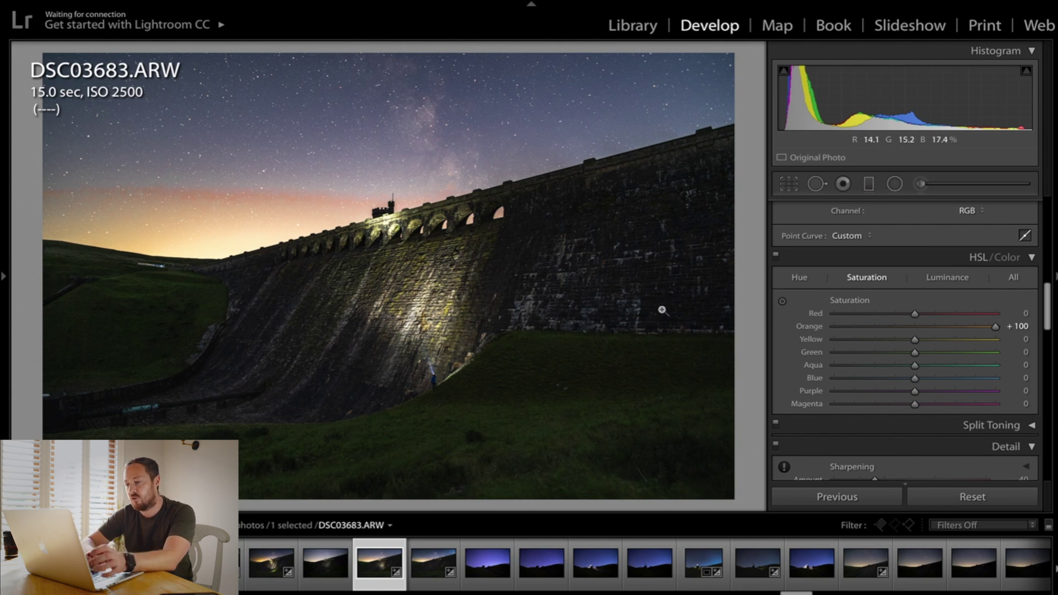
double_click(809, 328)
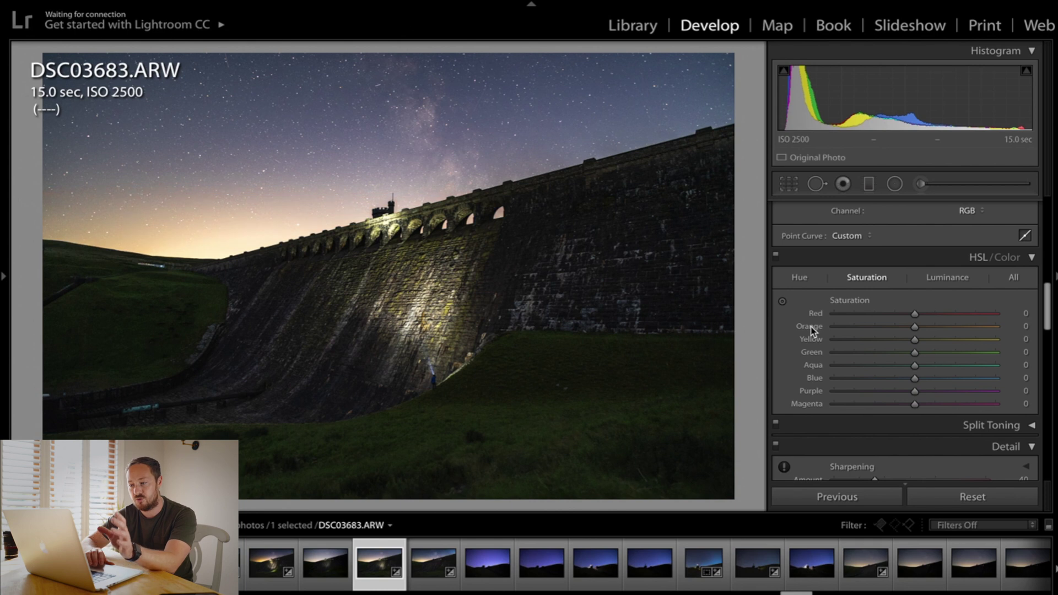
Set the HSL saturation of orange to +23, yellow to +24 and green to -24.
drag(915, 327, 933, 328)
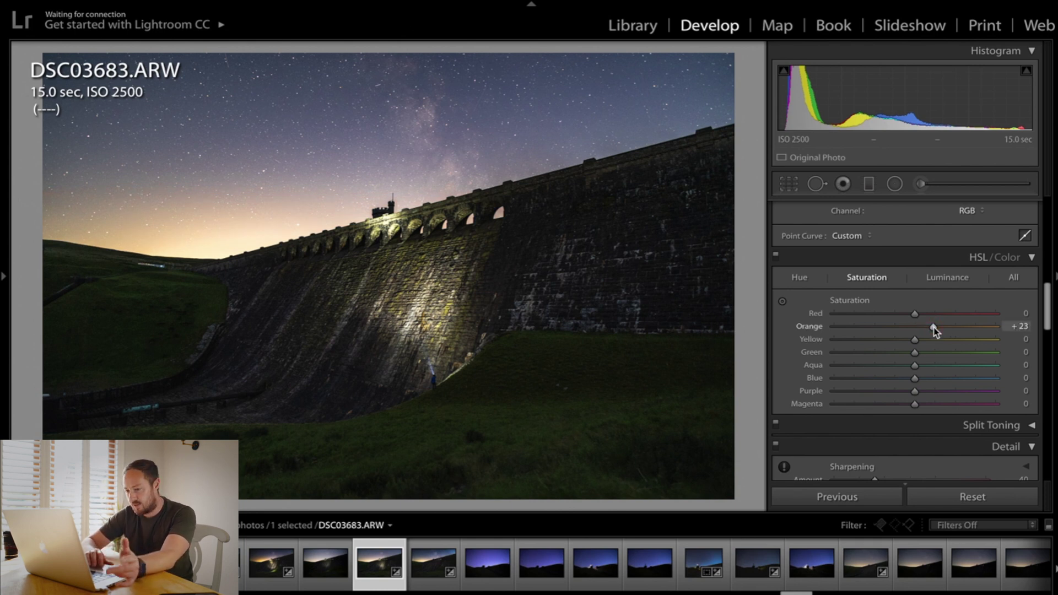
click(933, 339)
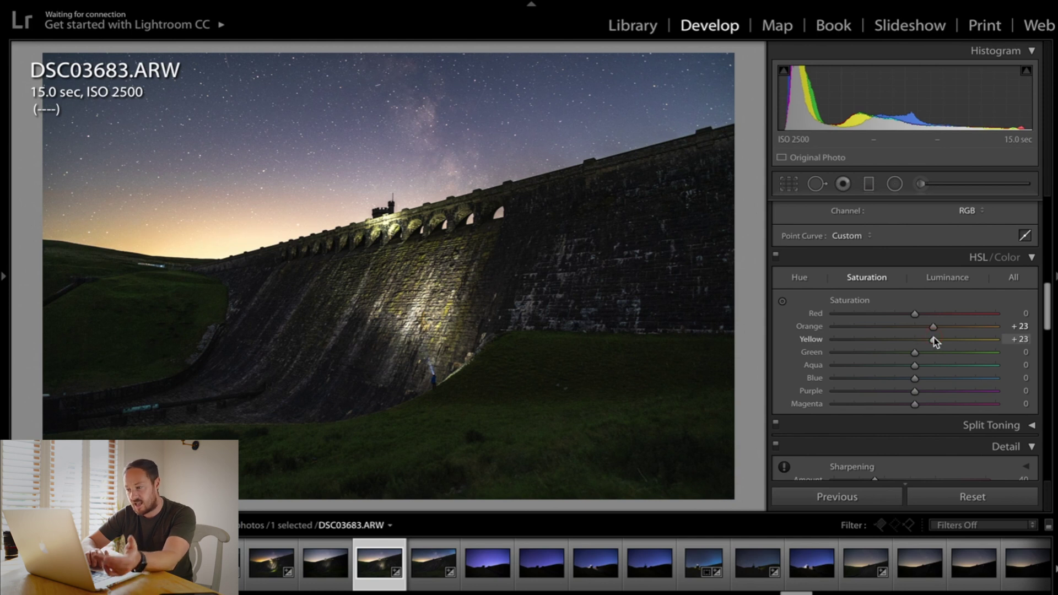
click(586, 441)
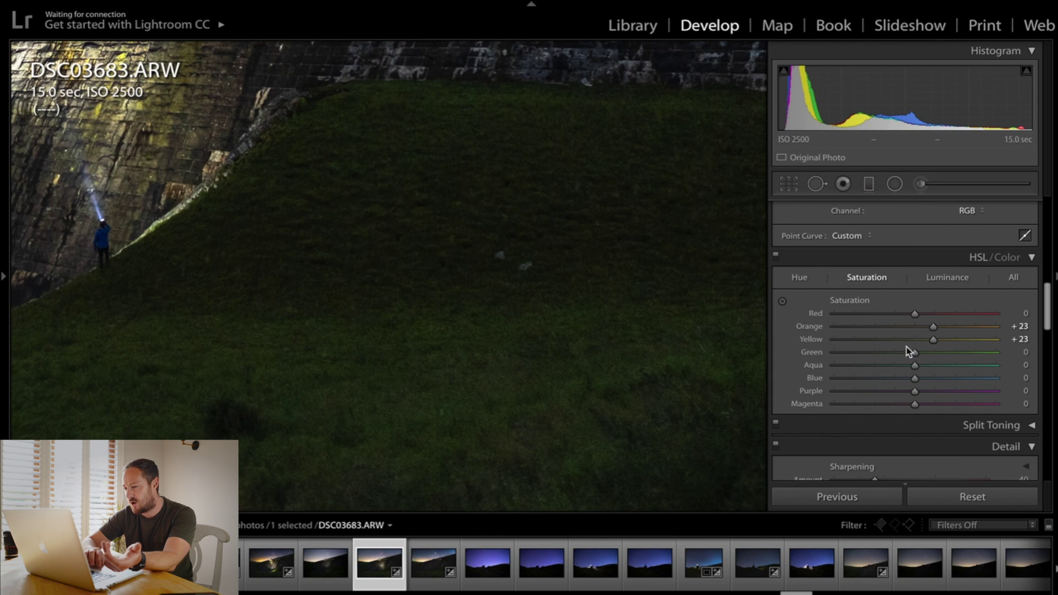
click(895, 353)
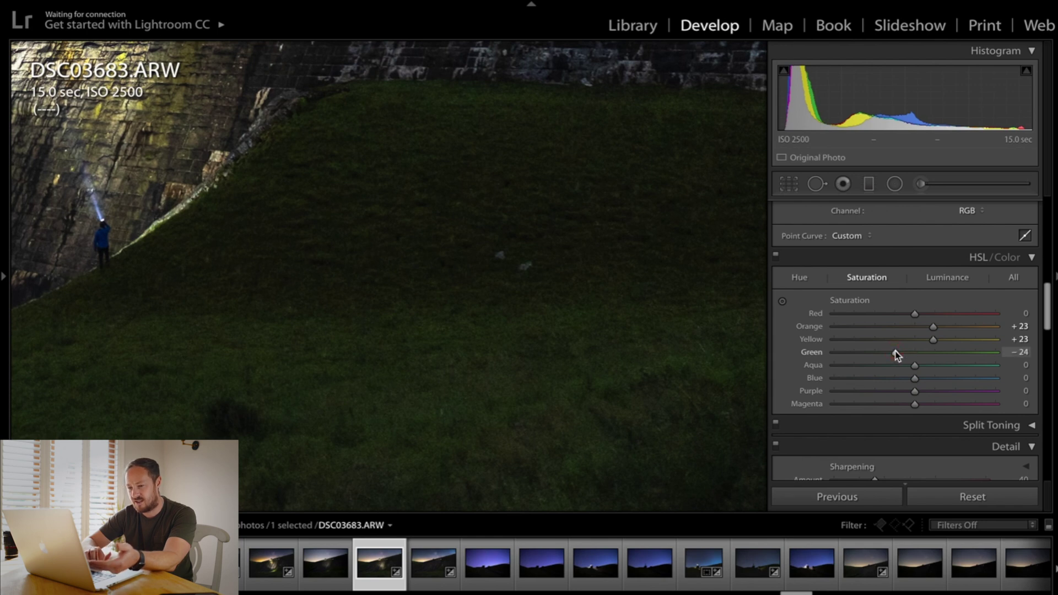
click(530, 404)
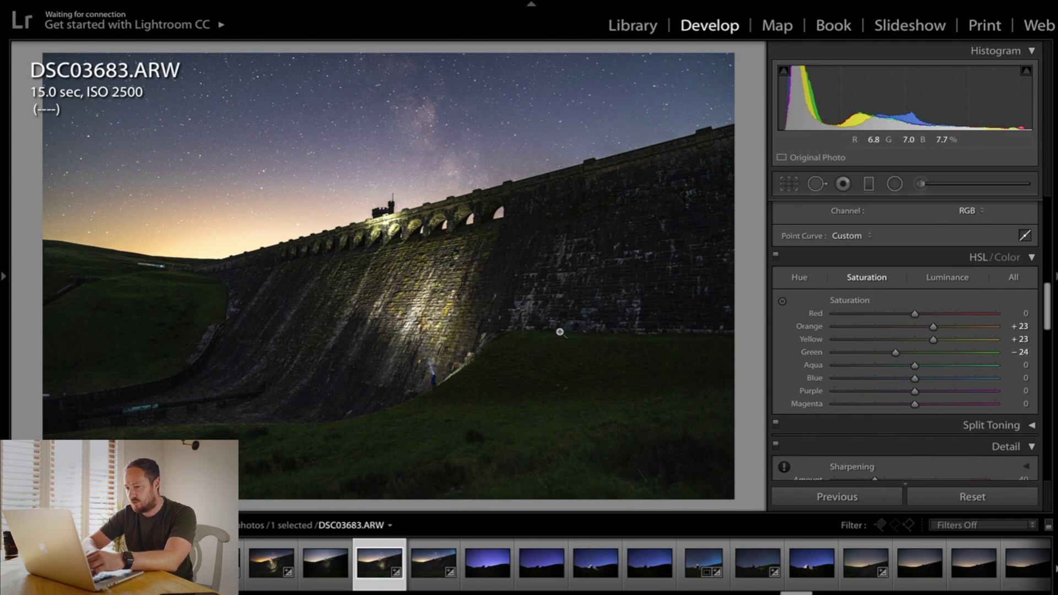
mouse_move(933, 338)
mouse_down()
mouse_move(1044, 346)
mouse_move(935, 344)
mouse_up()
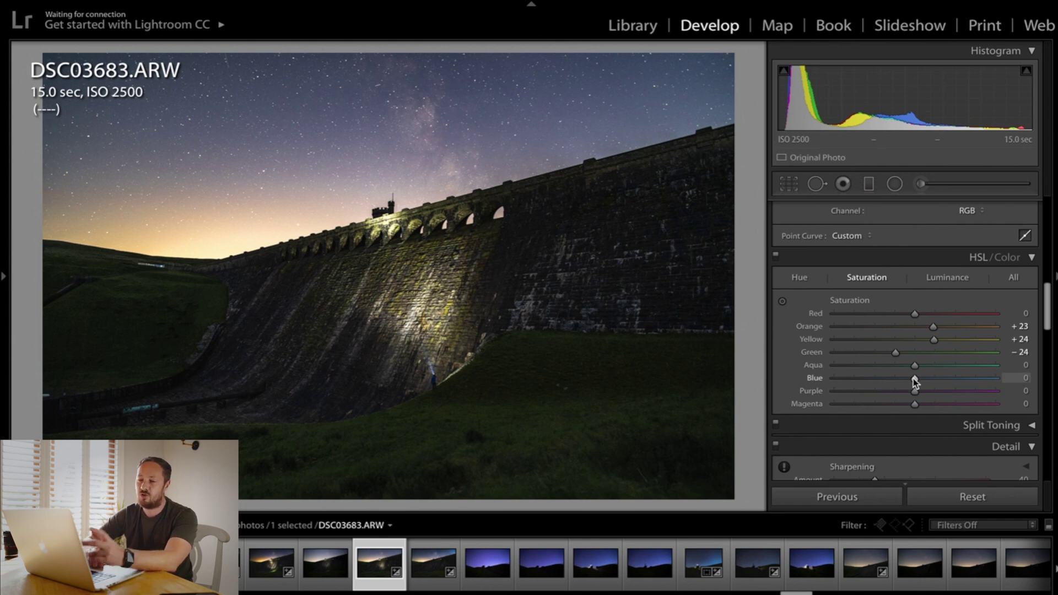
Lower the HSL blue saturation to -23 to mute the sky.
scroll(914, 380, up, 10)
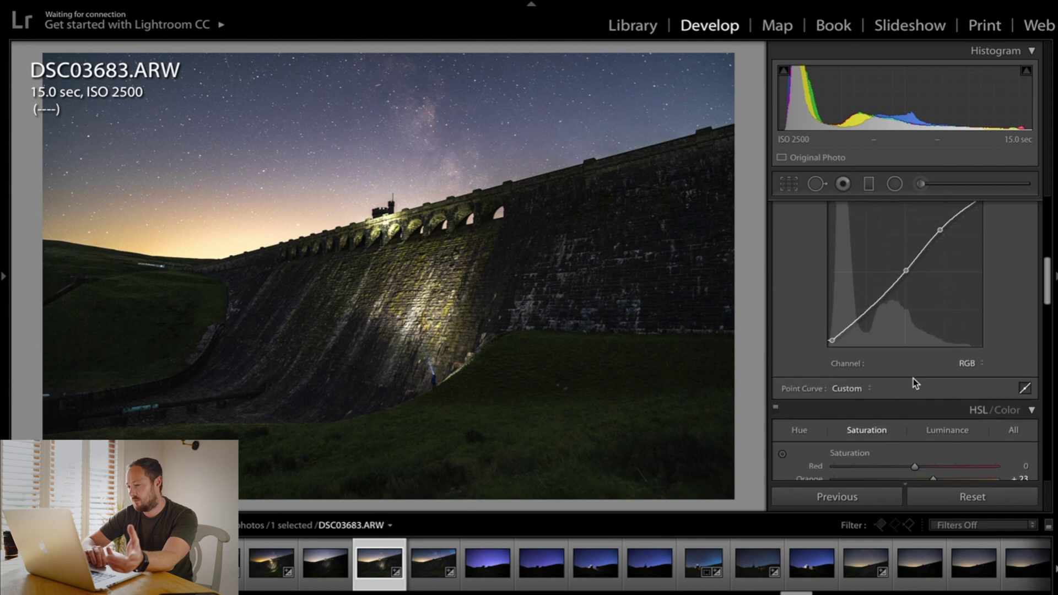
scroll(913, 380, down, 10)
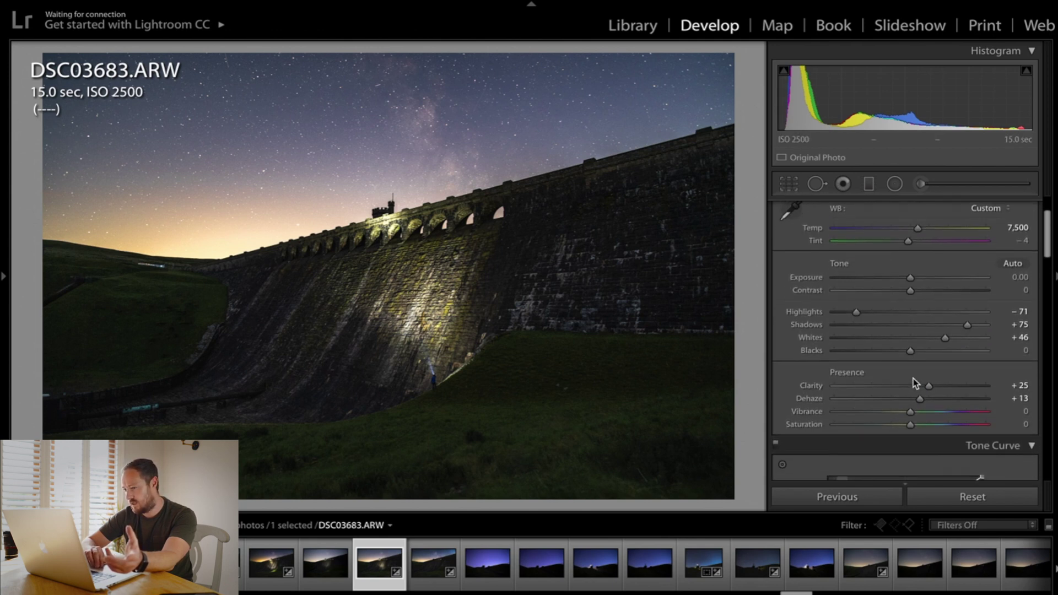
scroll(914, 380, down, 2)
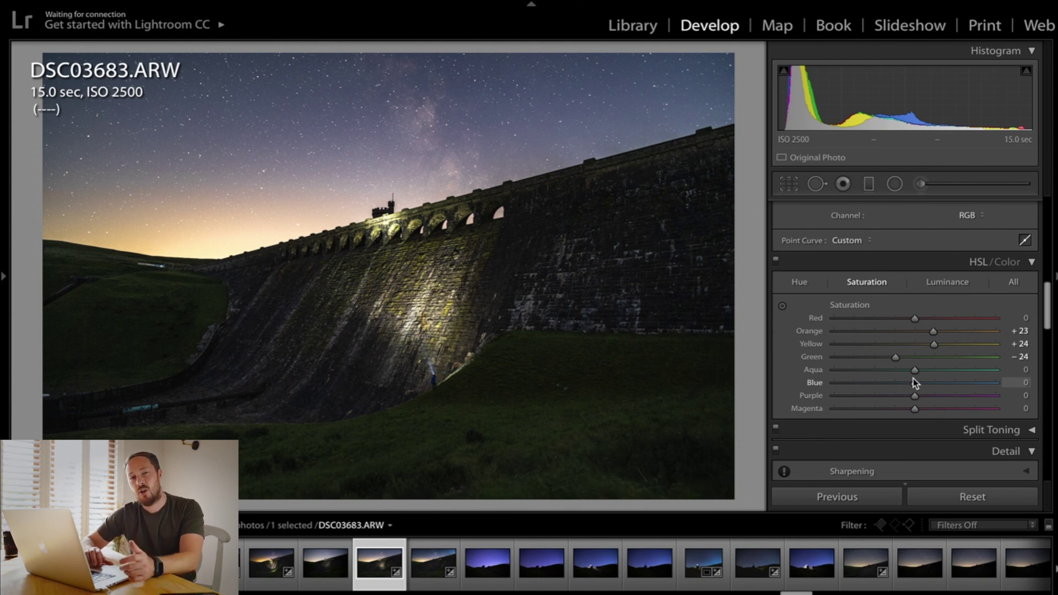
drag(913, 381, 896, 382)
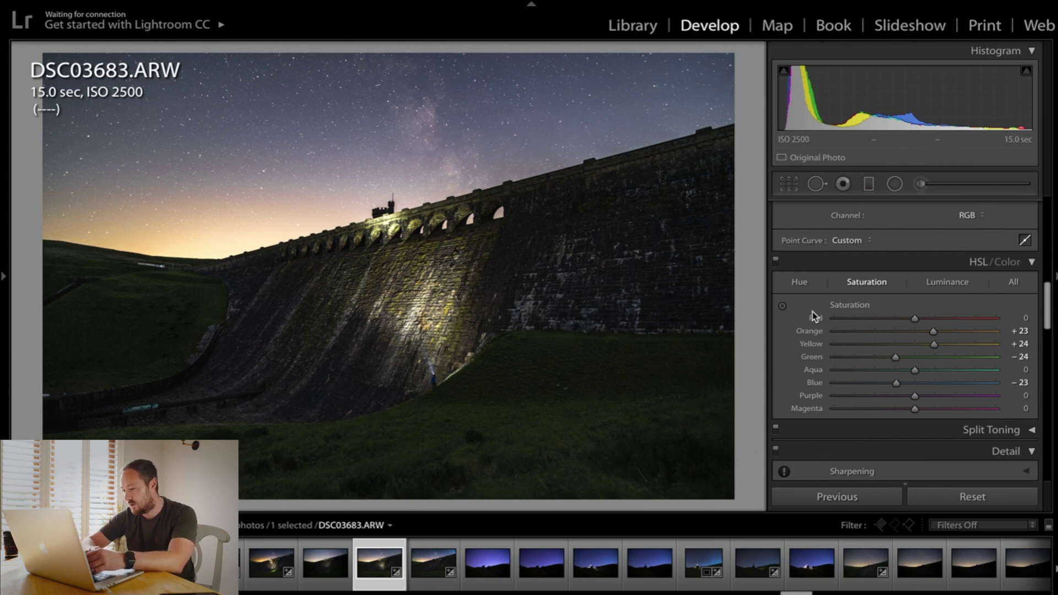
Raise the HSL blue luminance to +28 to brighten the sky.
click(946, 282)
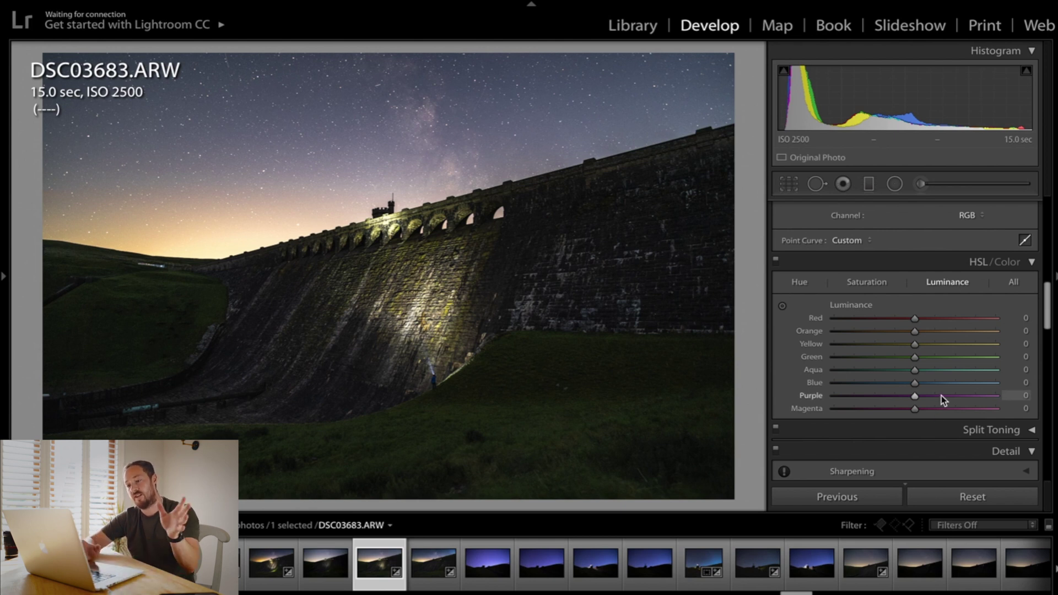
drag(914, 383, 950, 382)
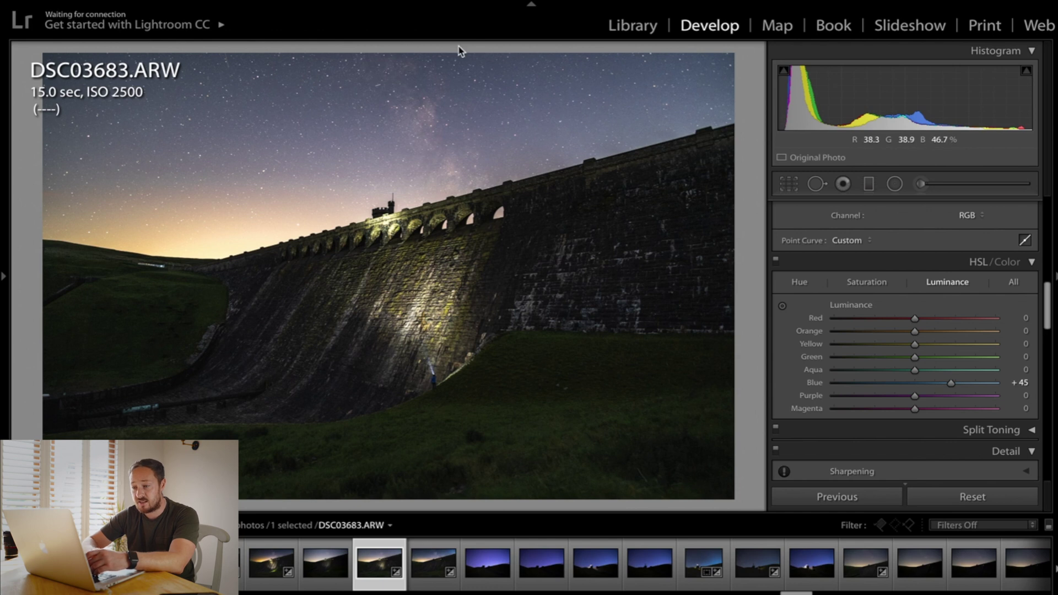
drag(951, 382, 1032, 383)
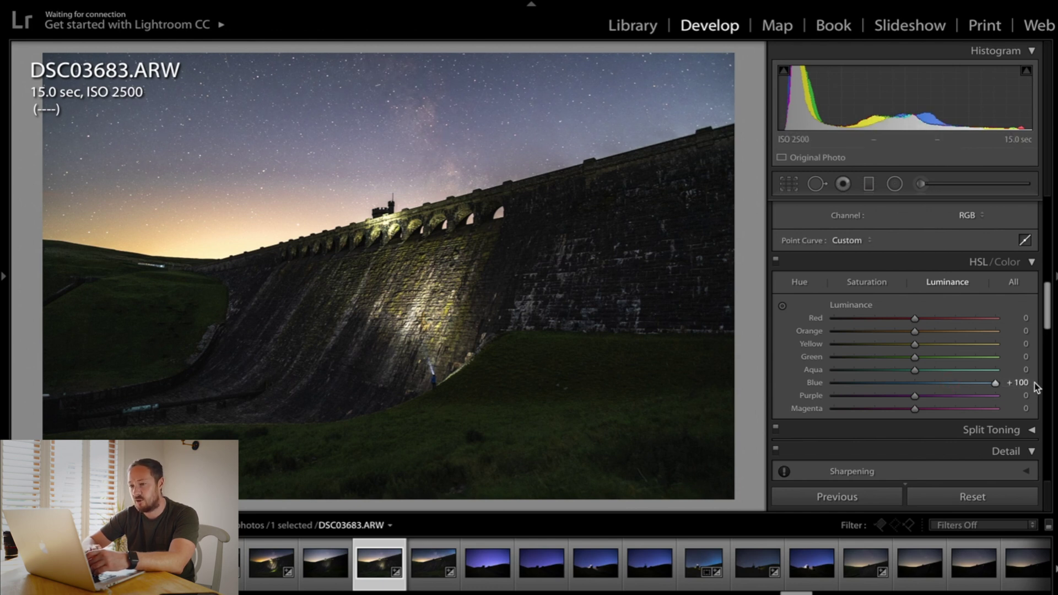
click(955, 382)
drag(956, 382, 937, 380)
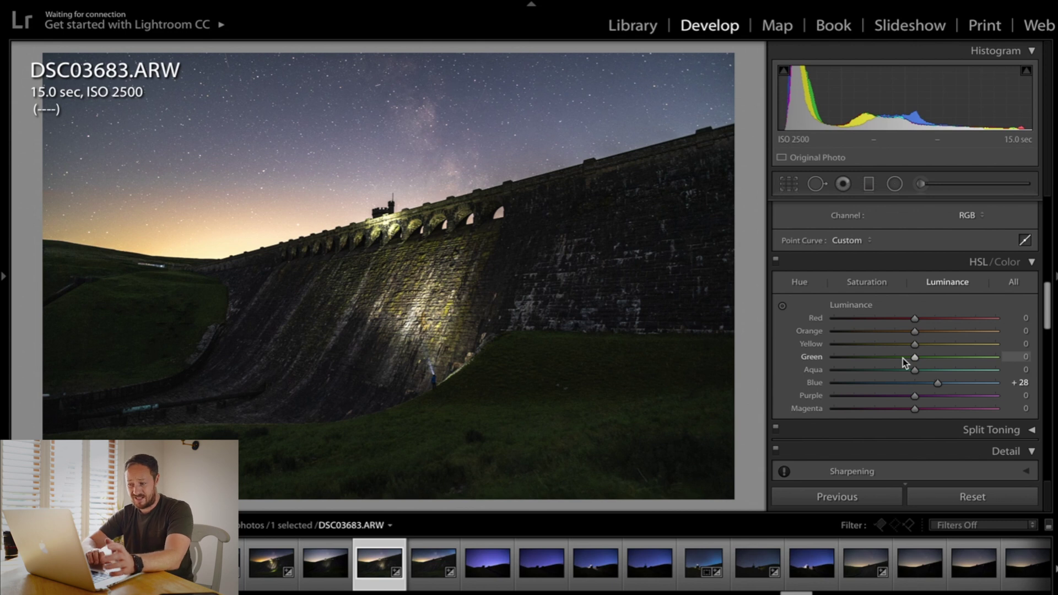
Lower the HSL luminance of orange to -13 and yellow to -12 to darken the horizon glow.
drag(915, 344, 709, 346)
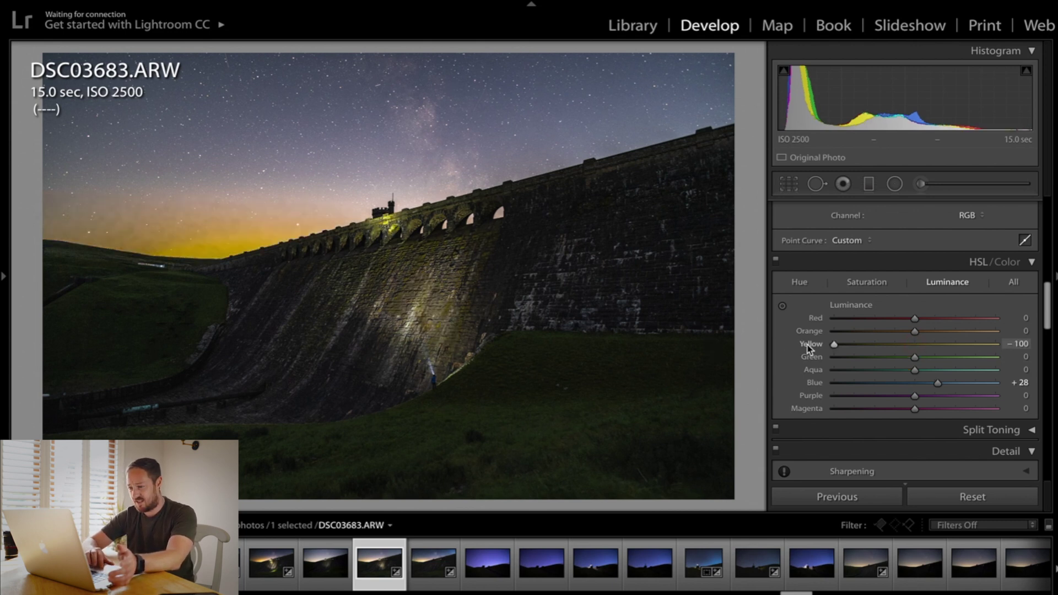
drag(831, 345, 737, 354)
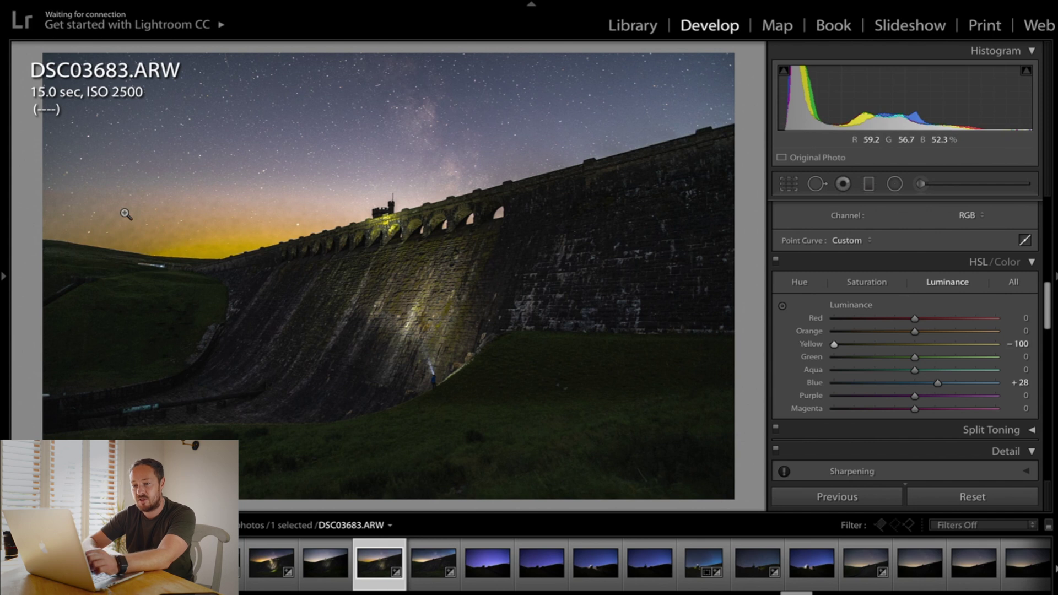
click(894, 344)
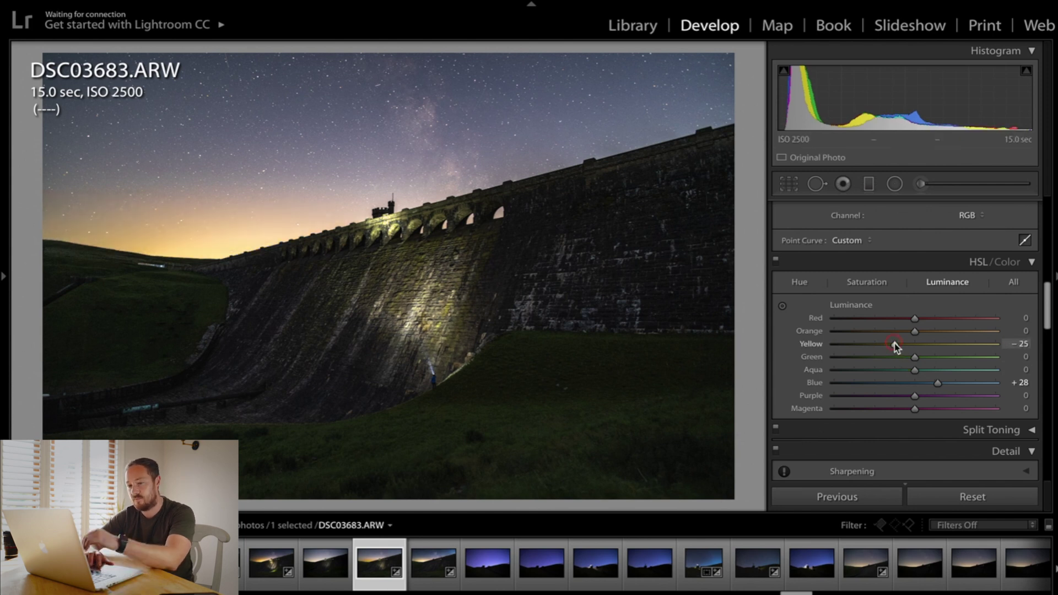
click(894, 330)
click(904, 330)
click(904, 344)
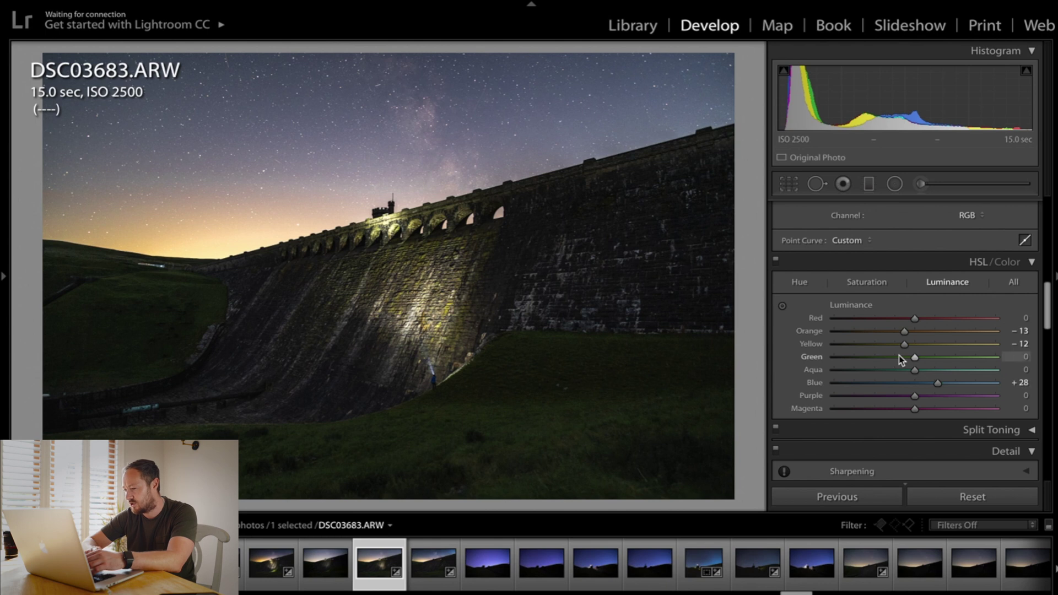
Try a sharpening amount of 150 while inspecting the dam's stonework up close, and restore the default amount.
scroll(898, 355, down, 6)
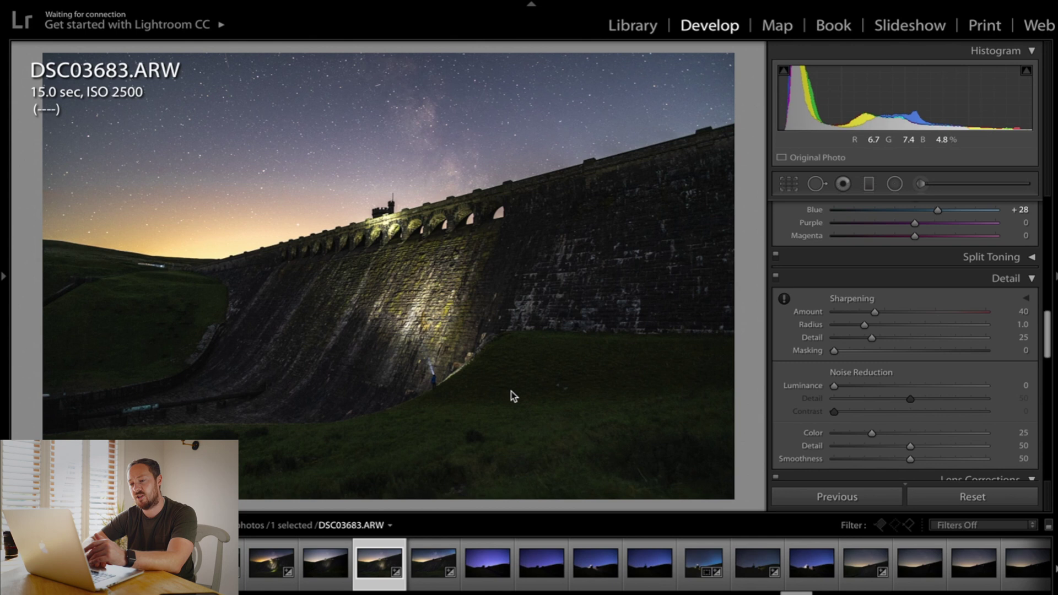
click(444, 334)
drag(430, 330, 508, 411)
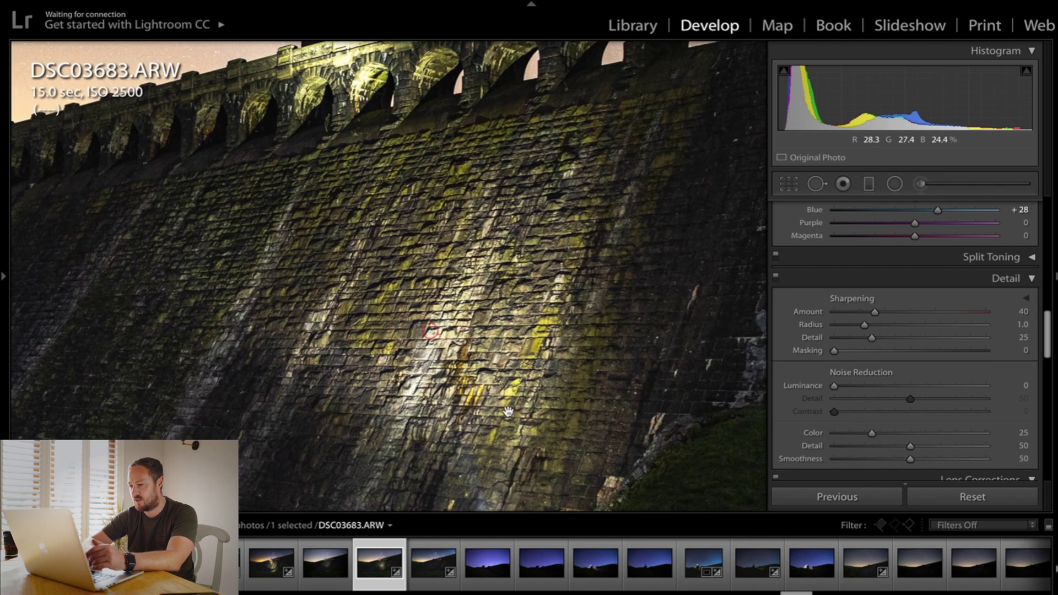
drag(875, 312, 1028, 314)
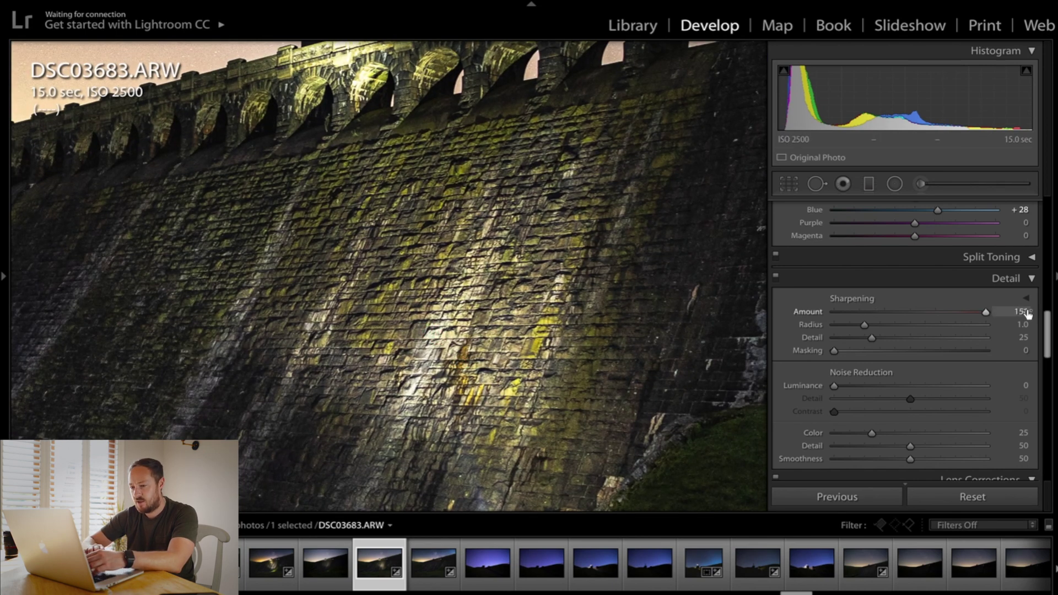
click(447, 296)
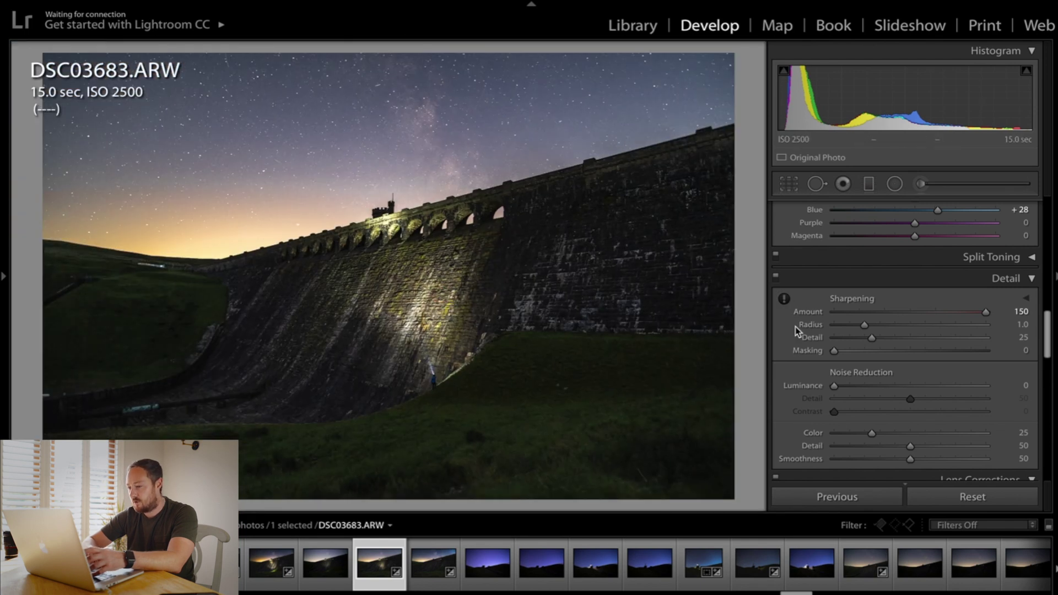
double_click(813, 313)
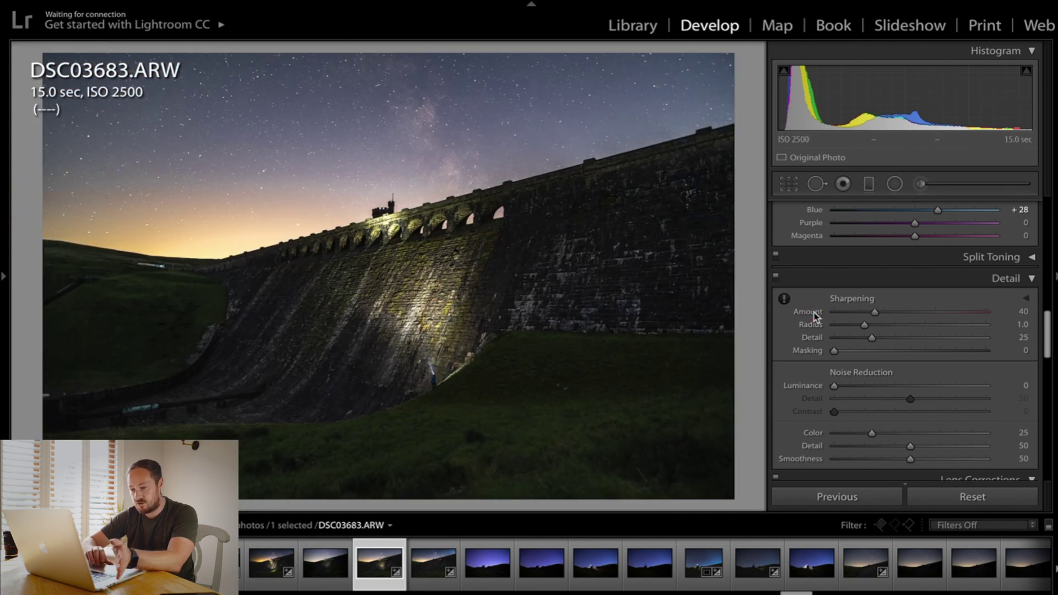
Raise the sharpening amount to 150 while inspecting the lit stonework of the dam up close.
click(424, 283)
click(419, 283)
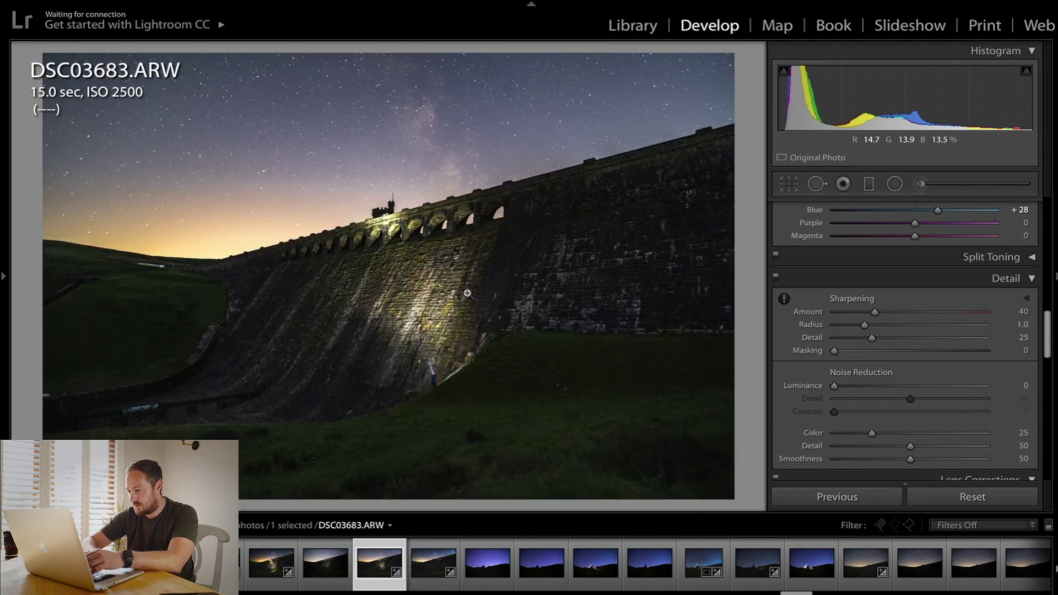
click(427, 291)
drag(878, 309, 986, 312)
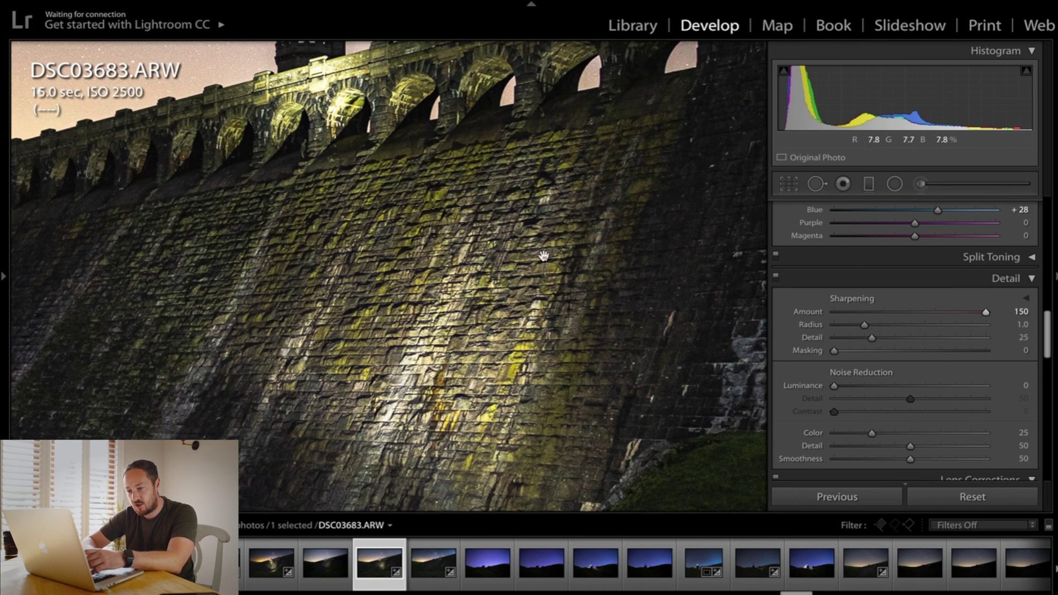
click(467, 425)
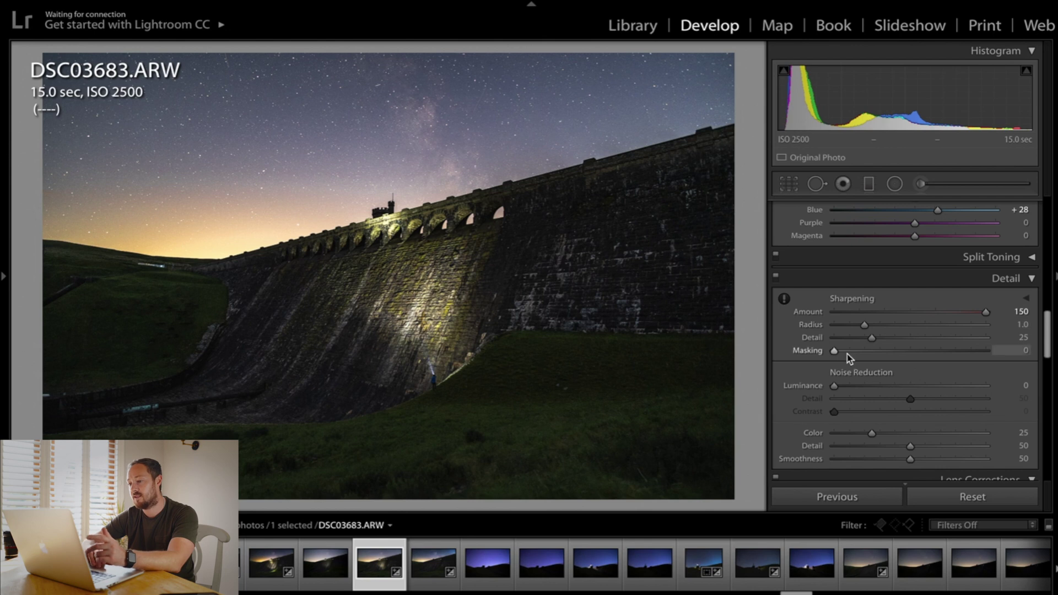
Set the sharpening masking to 98 using the black-and-white mask preview, limiting sharpening to edges and lit stone.
key(alt)
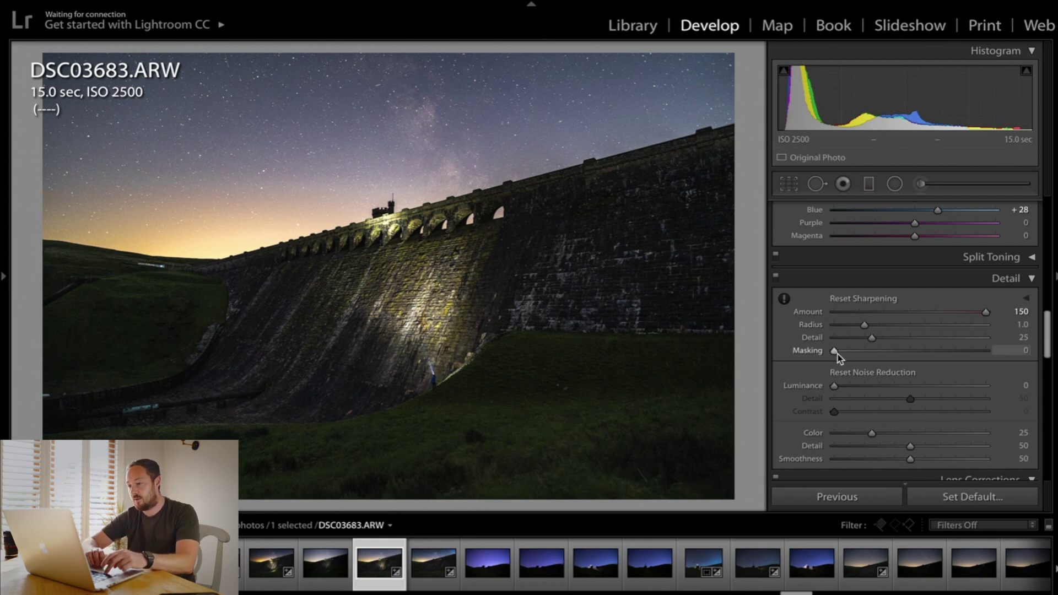
drag(835, 352, 980, 355)
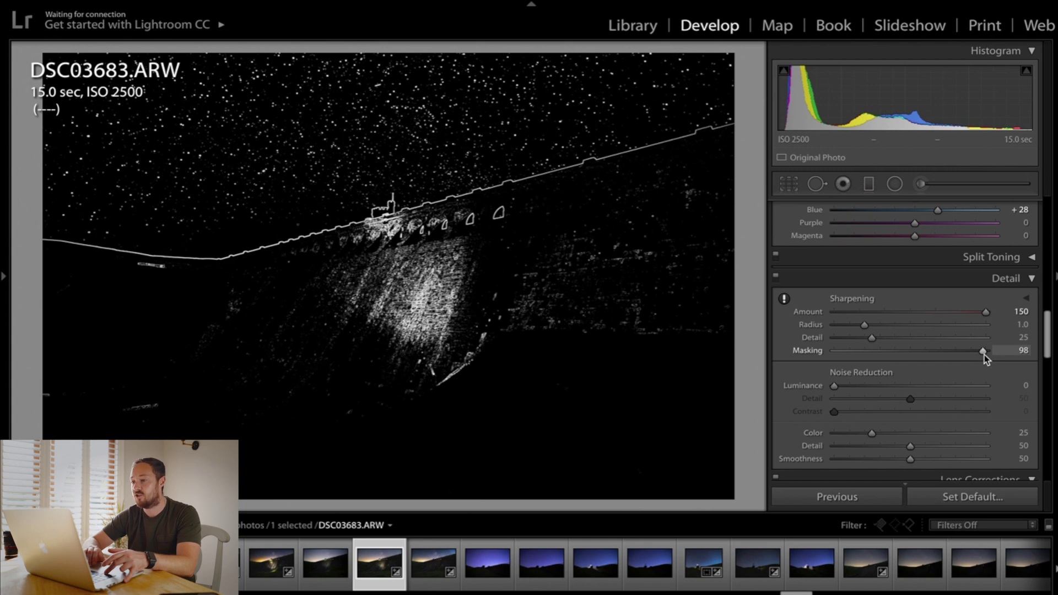
drag(984, 355, 983, 355)
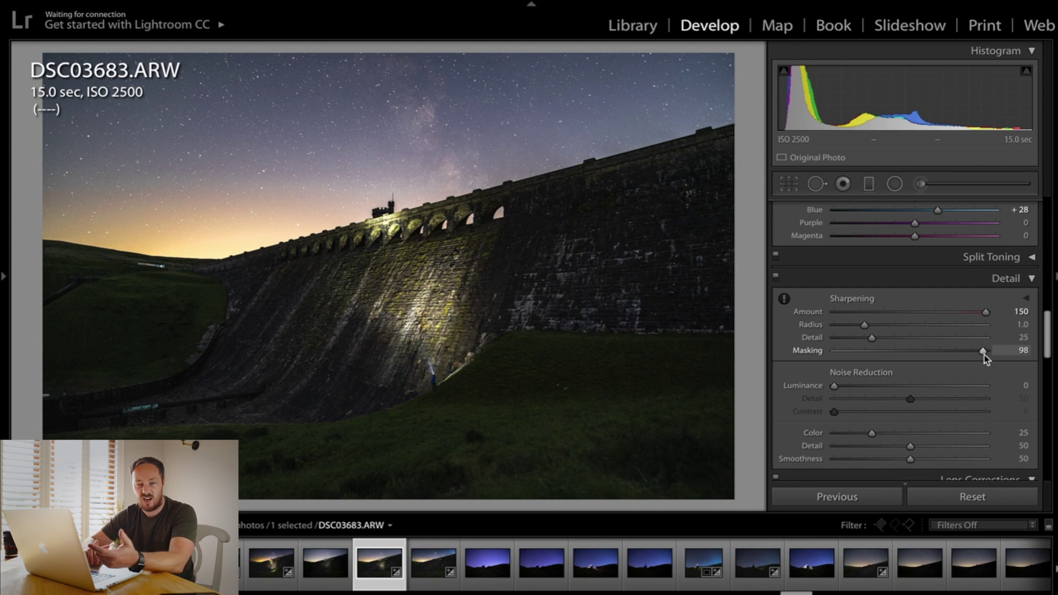
Try a luminance noise reduction of 100 while inspecting the starry sky and dam up close, and restore it to 0.
scroll(884, 336, down, 3)
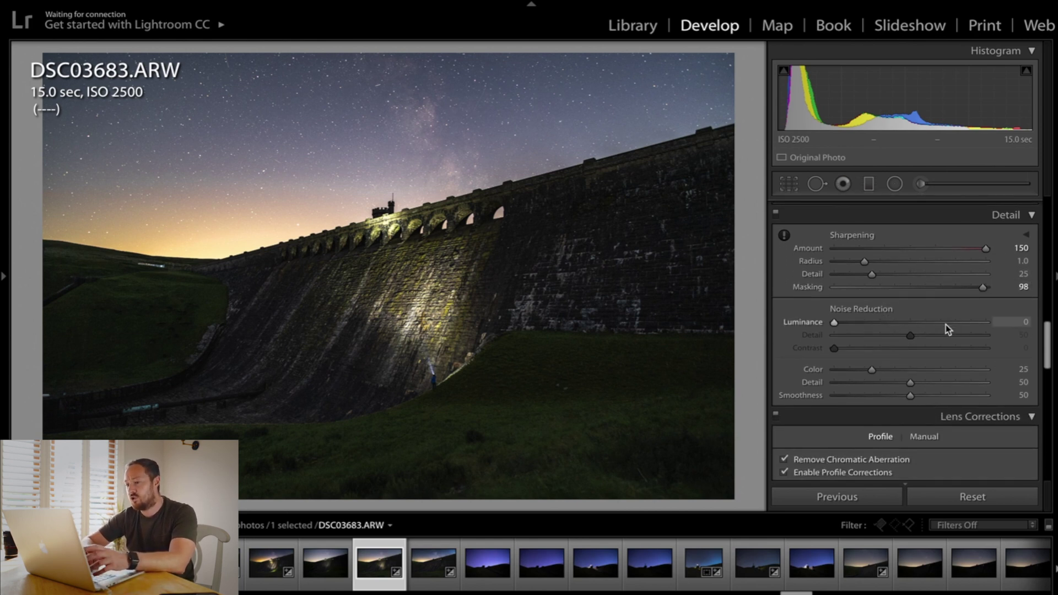
click(431, 320)
drag(485, 196, 487, 390)
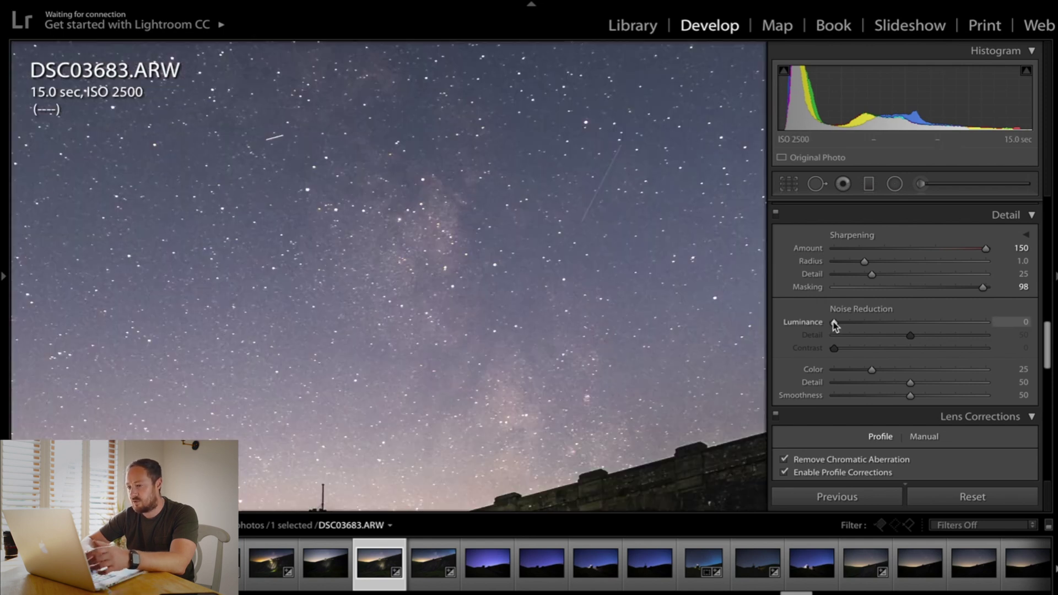
drag(834, 321, 1012, 321)
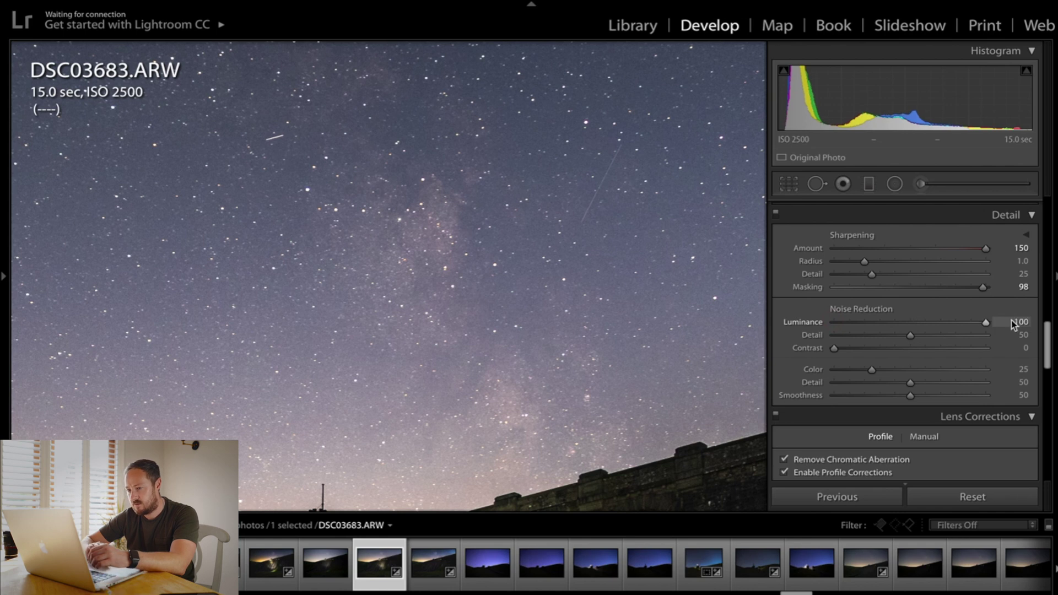
click(479, 250)
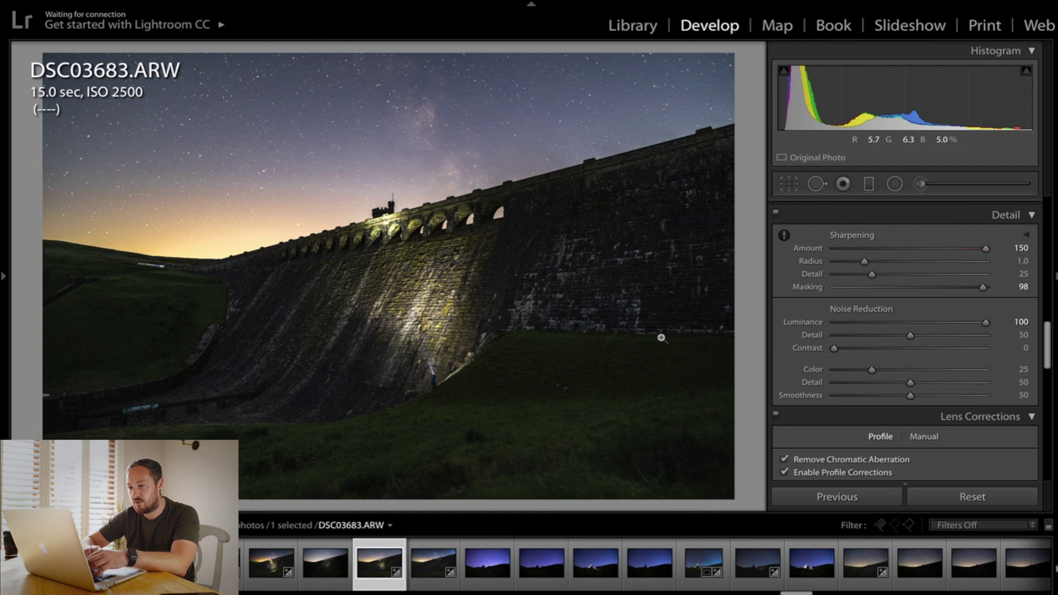
click(422, 137)
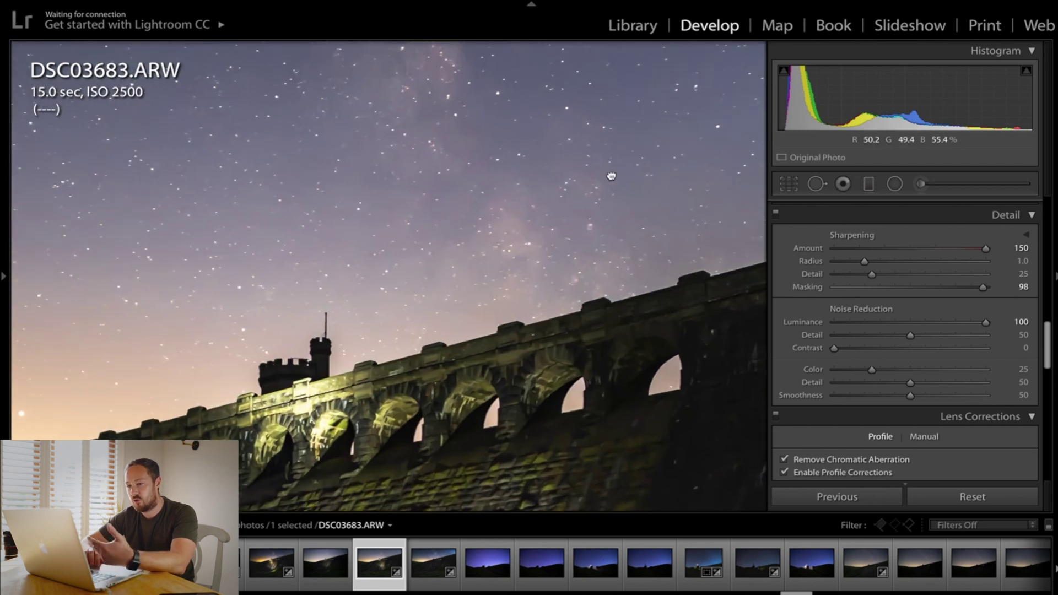
drag(609, 176, 610, 327)
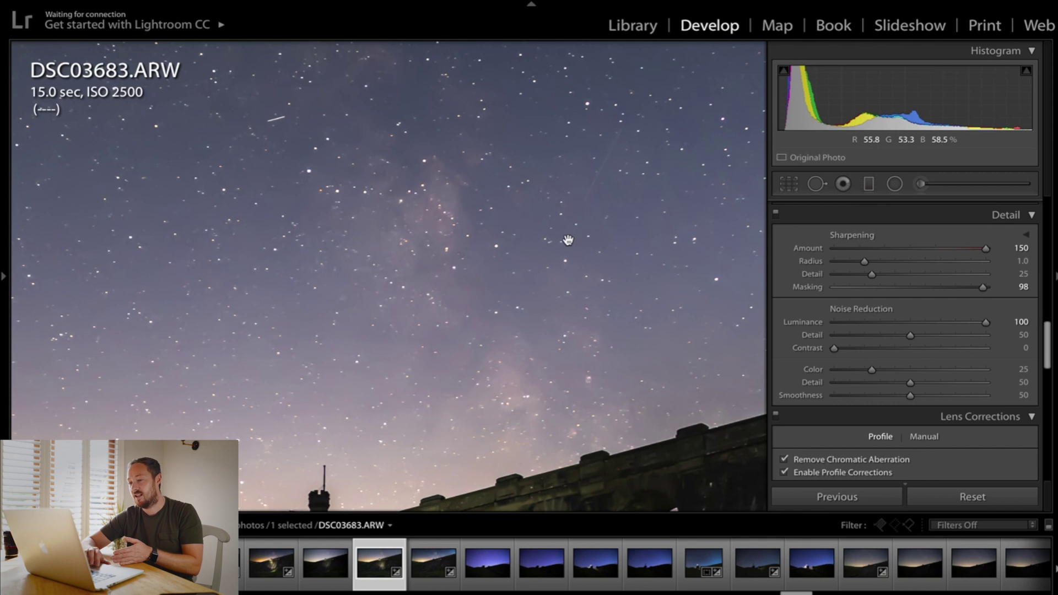
drag(984, 323, 911, 330)
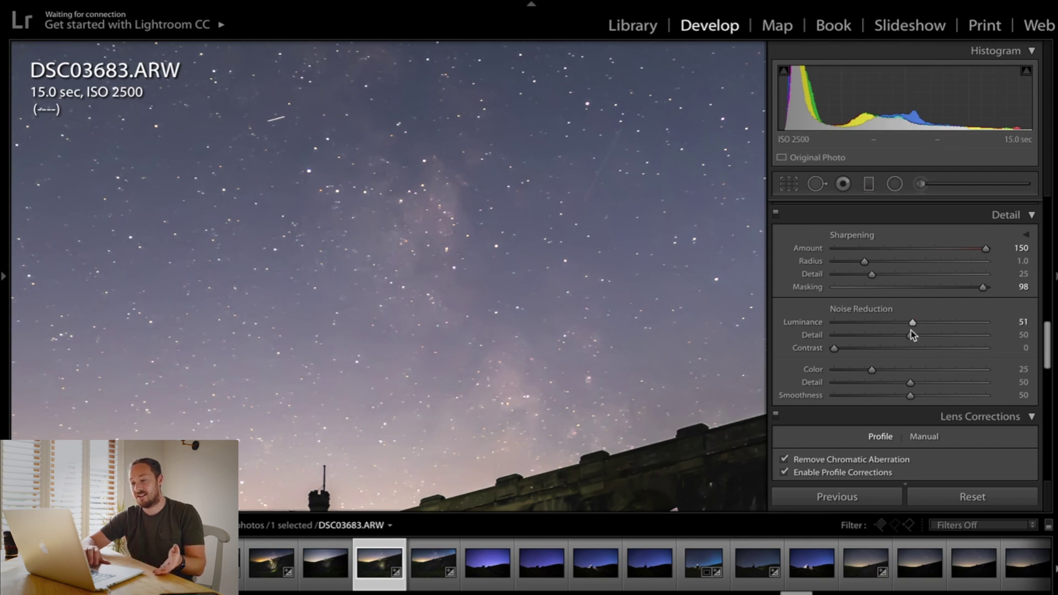
drag(911, 330, 759, 346)
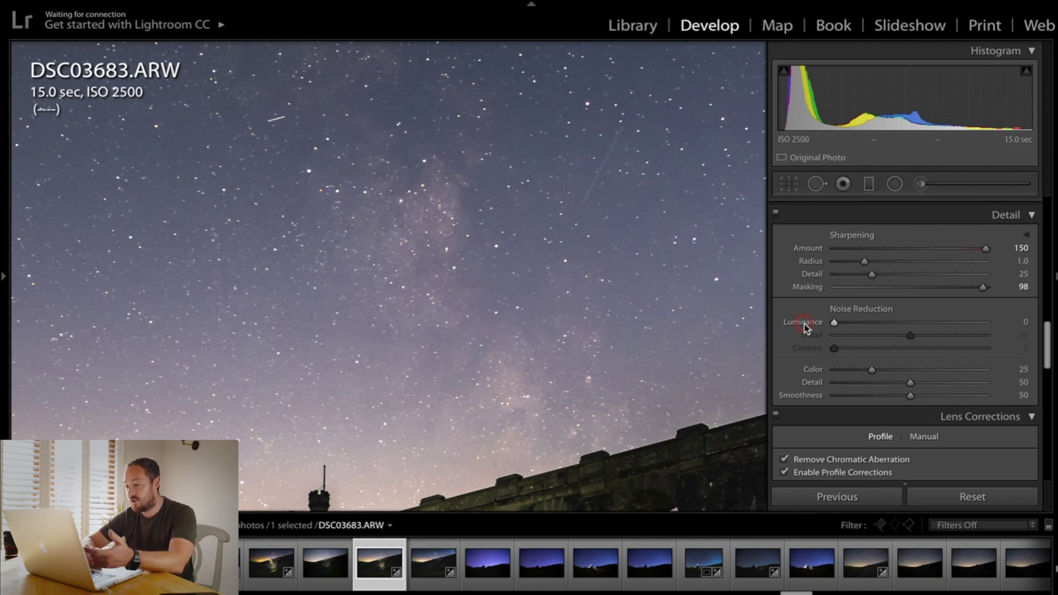
click(517, 277)
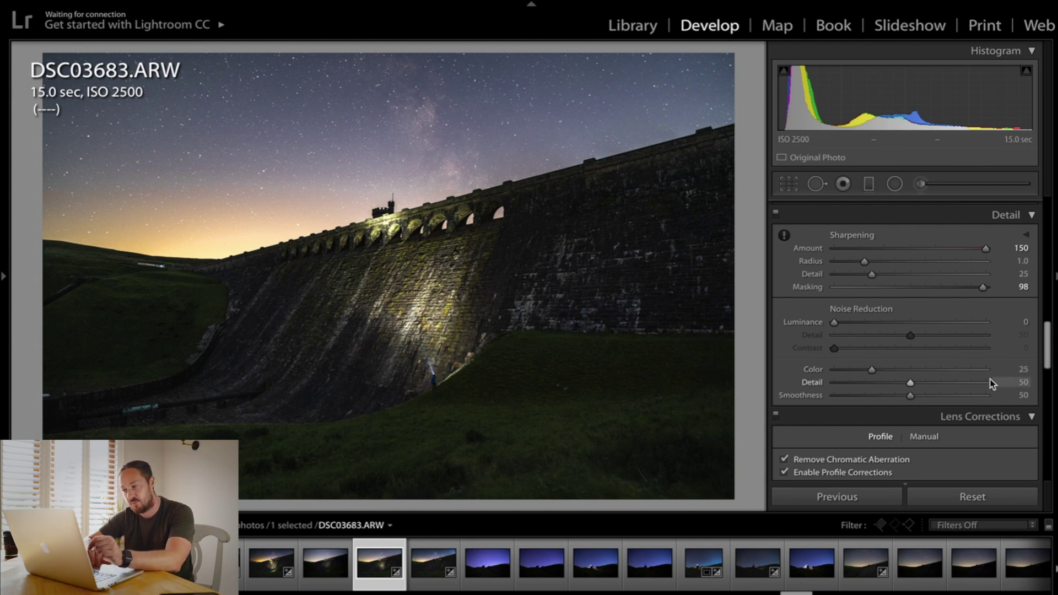
Try rotating the photo with Transform by +2.2 and +1.4 with Constrain Crop enabled, and reset both settings.
scroll(992, 384, down, 3)
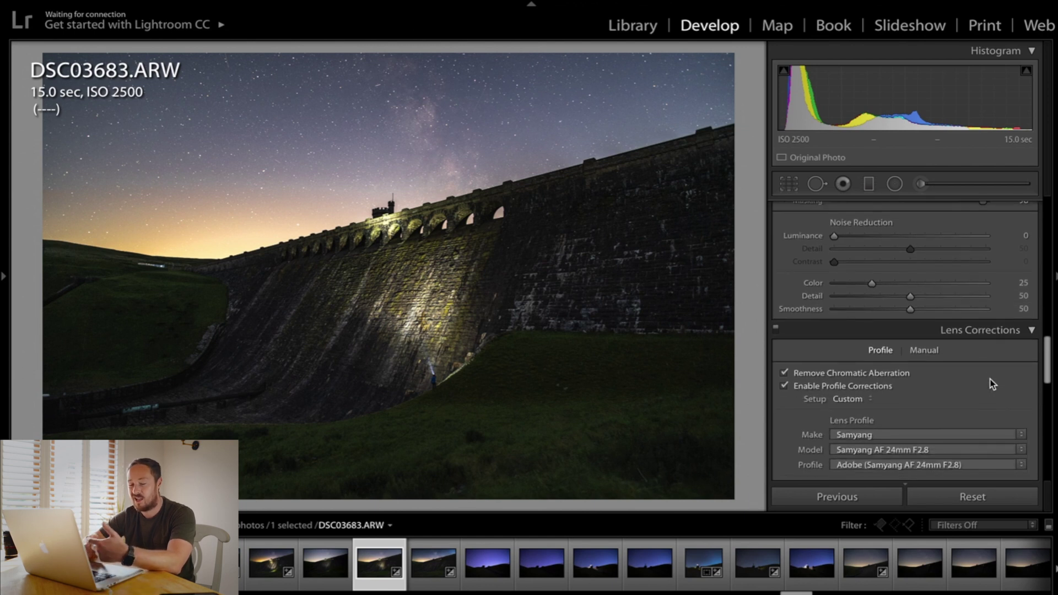
scroll(992, 384, down, 4)
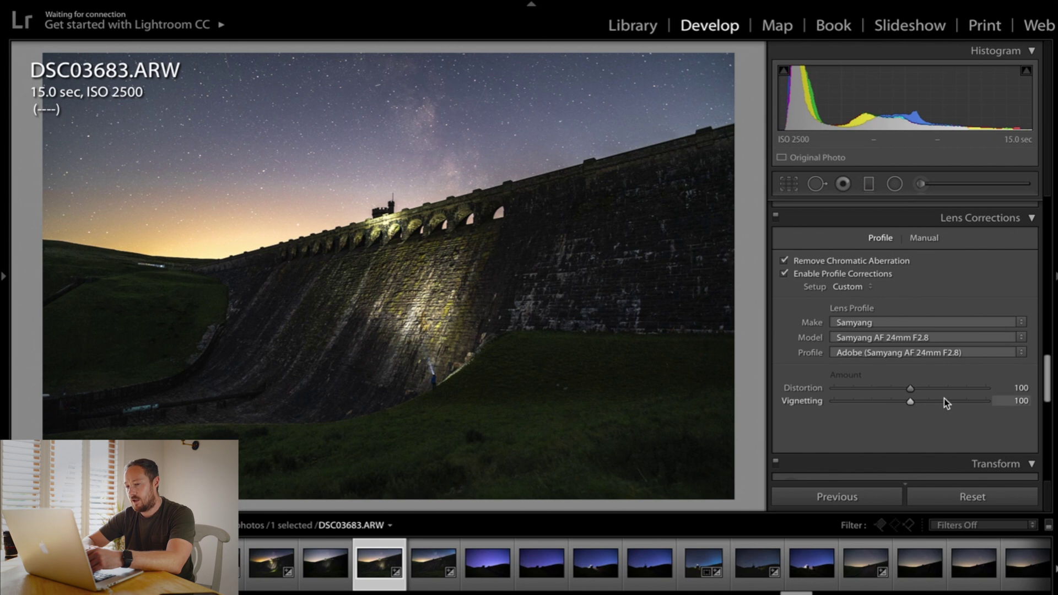
scroll(950, 325, down, 2)
scroll(950, 322, down, 7)
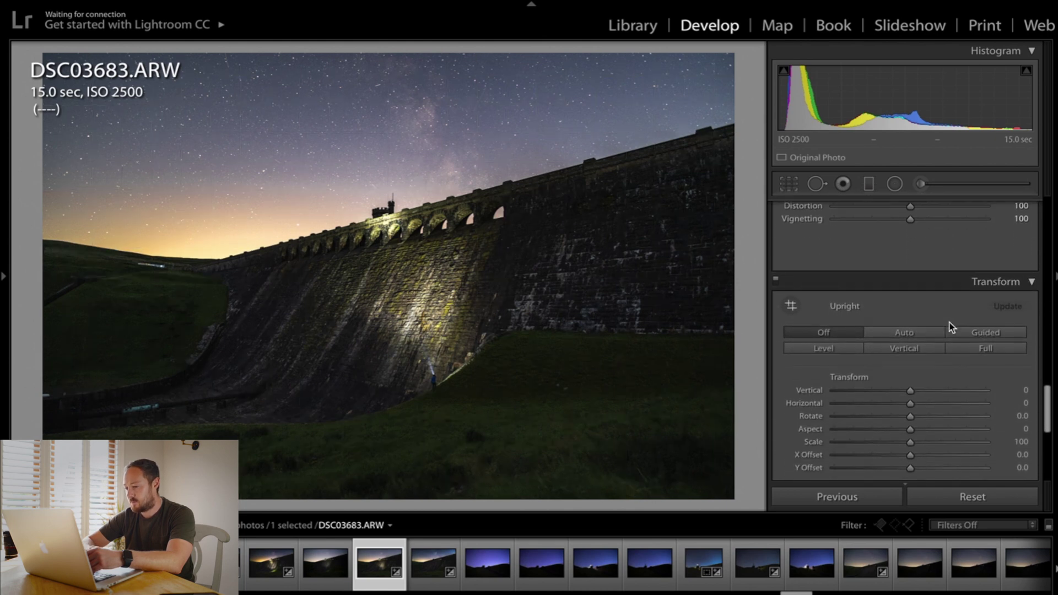
scroll(949, 323, up, 1)
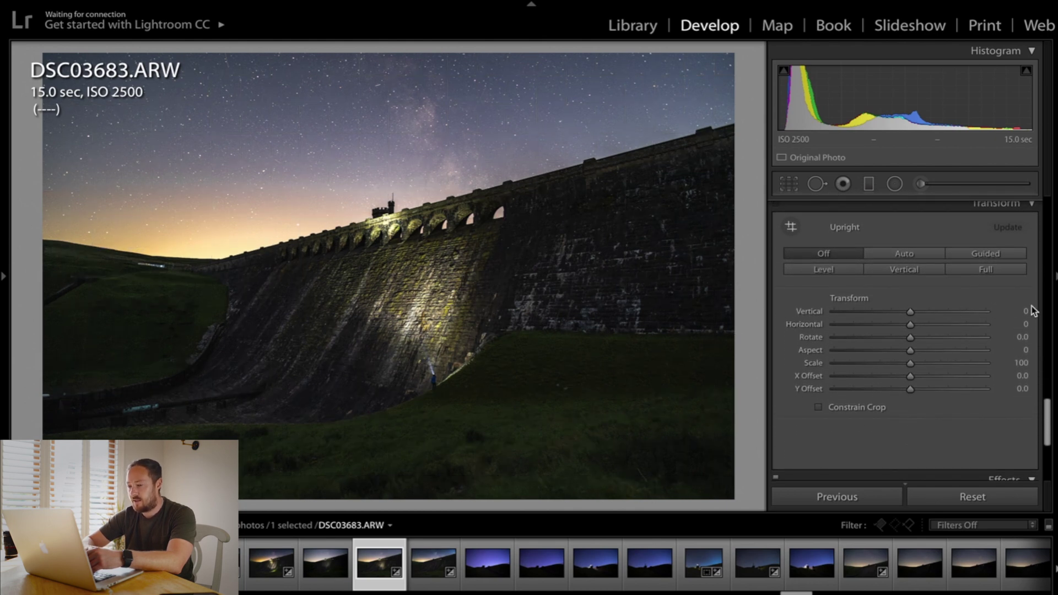
scroll(893, 299, up, 1)
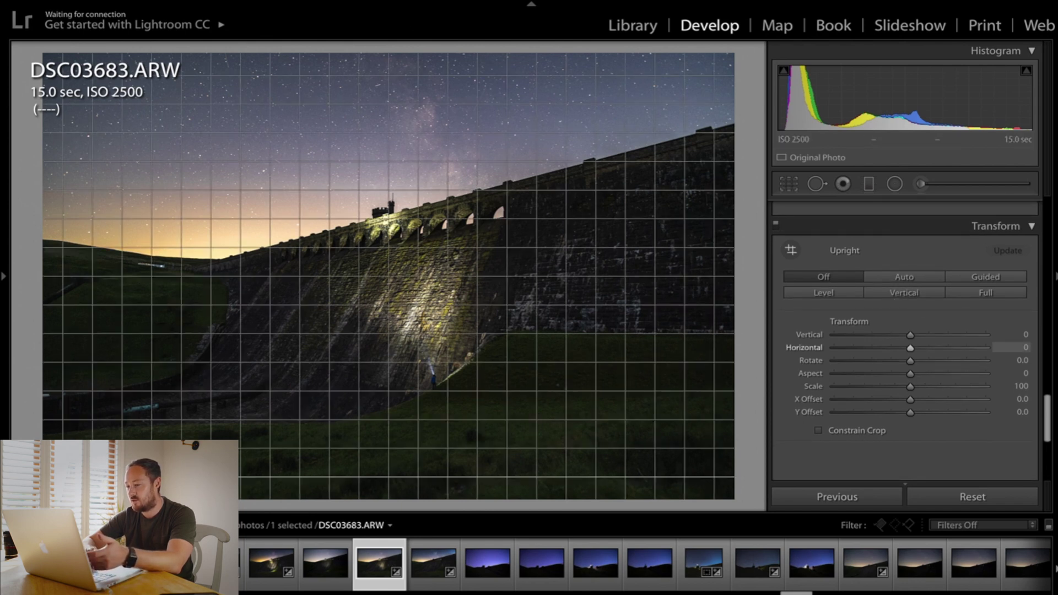
mouse_move(914, 348)
mouse_down()
mouse_move(932, 349)
mouse_move(912, 362)
mouse_move(927, 362)
mouse_up()
double_click(811, 350)
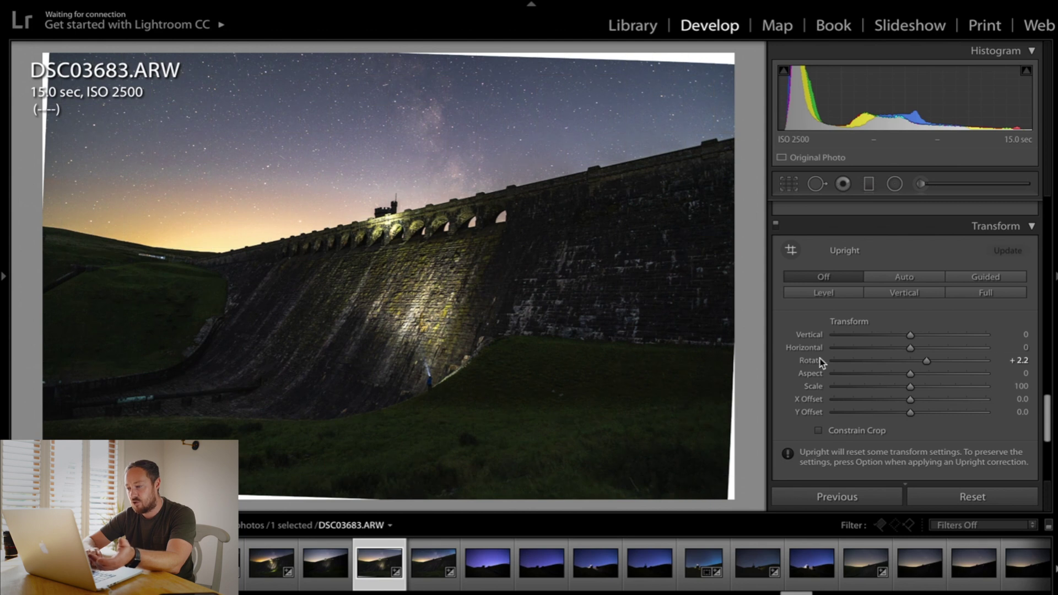
drag(925, 361, 920, 362)
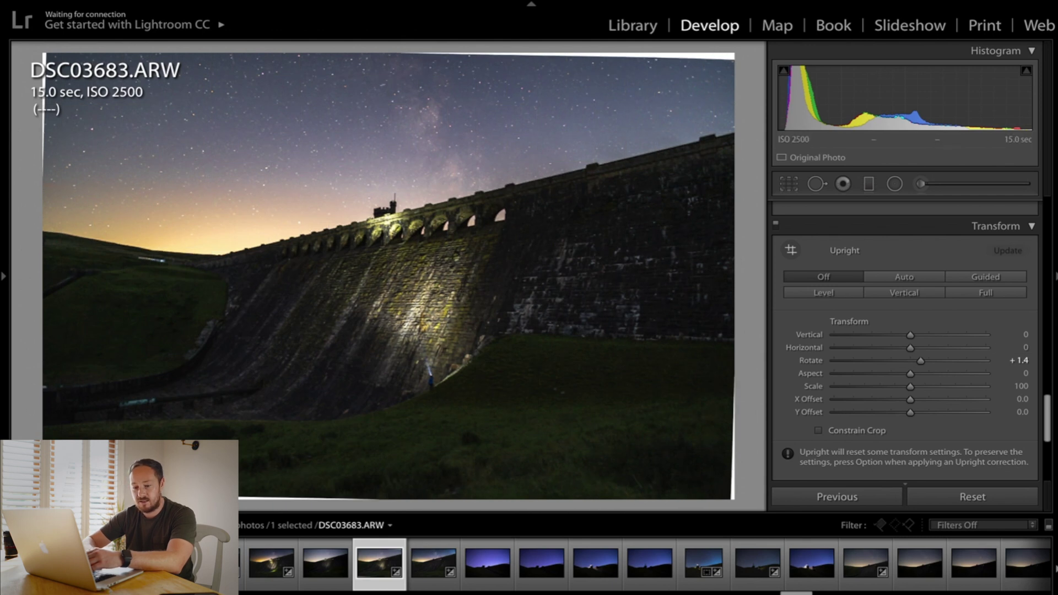
click(818, 431)
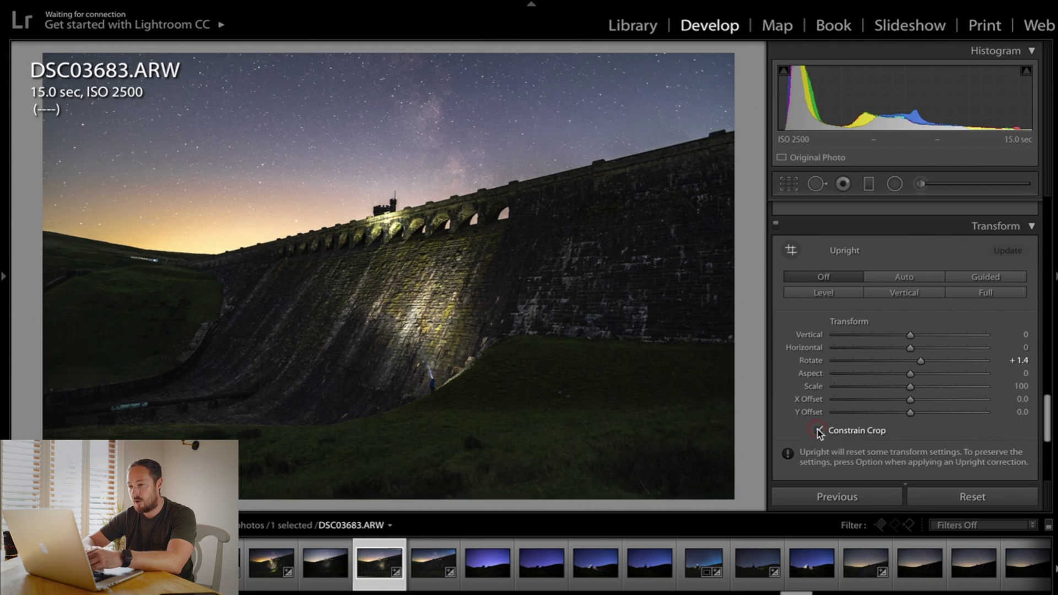
double_click(810, 360)
click(818, 430)
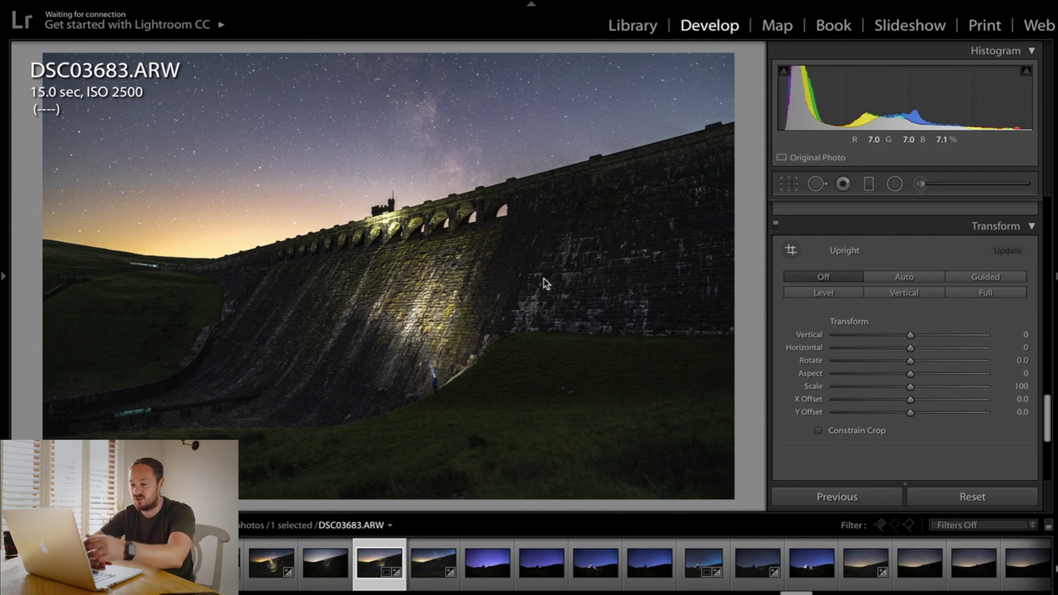
Try a post-crop vignette amount of -100, and set it to -7 to darken the photo's edges subtly.
scroll(902, 325, down, 5)
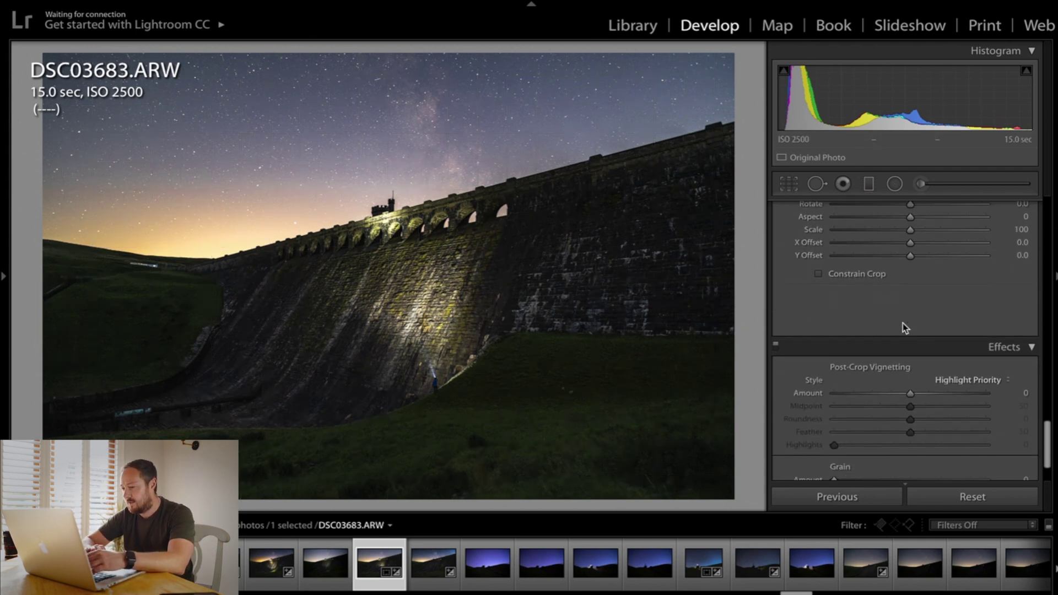
scroll(903, 328, down, 2)
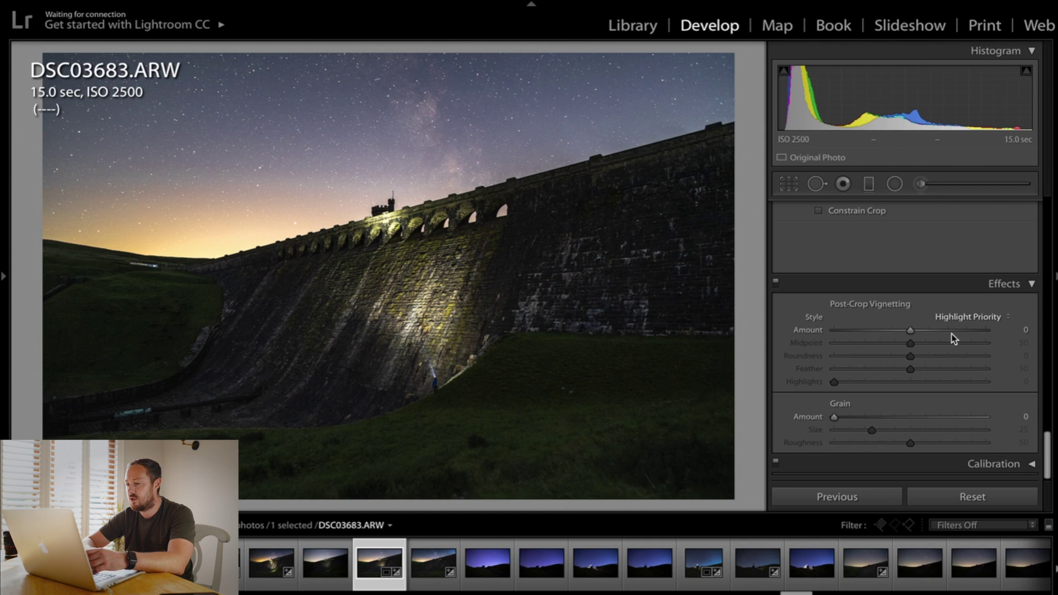
drag(909, 330, 775, 338)
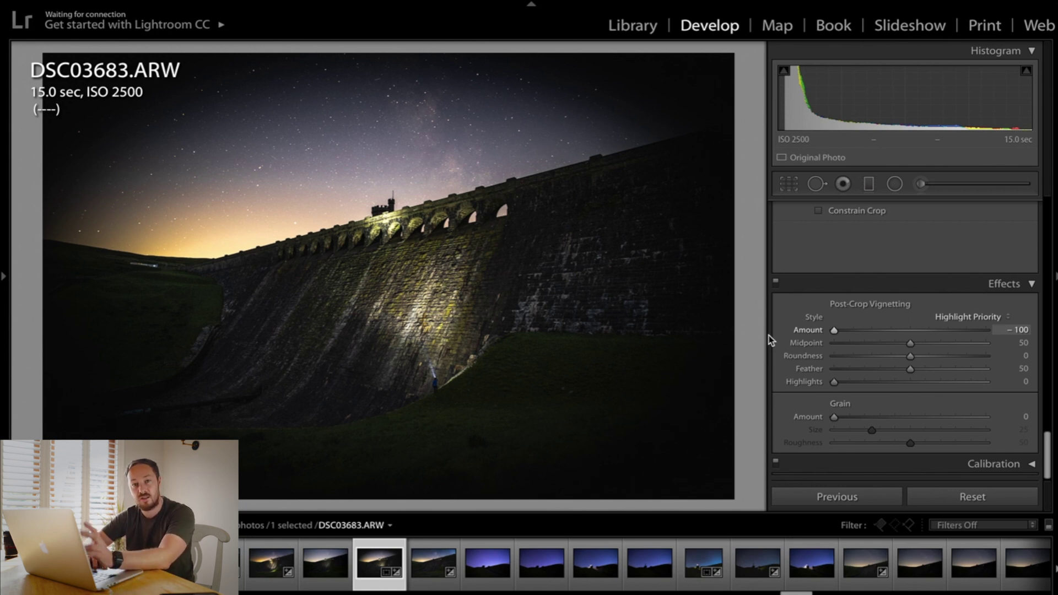
drag(834, 330, 909, 333)
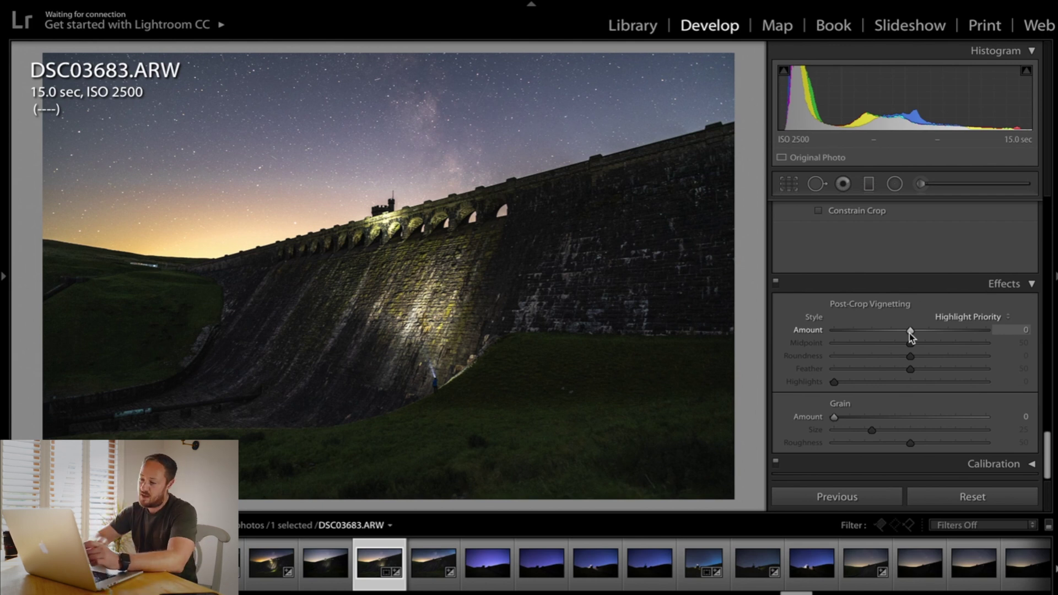
drag(910, 330, 904, 332)
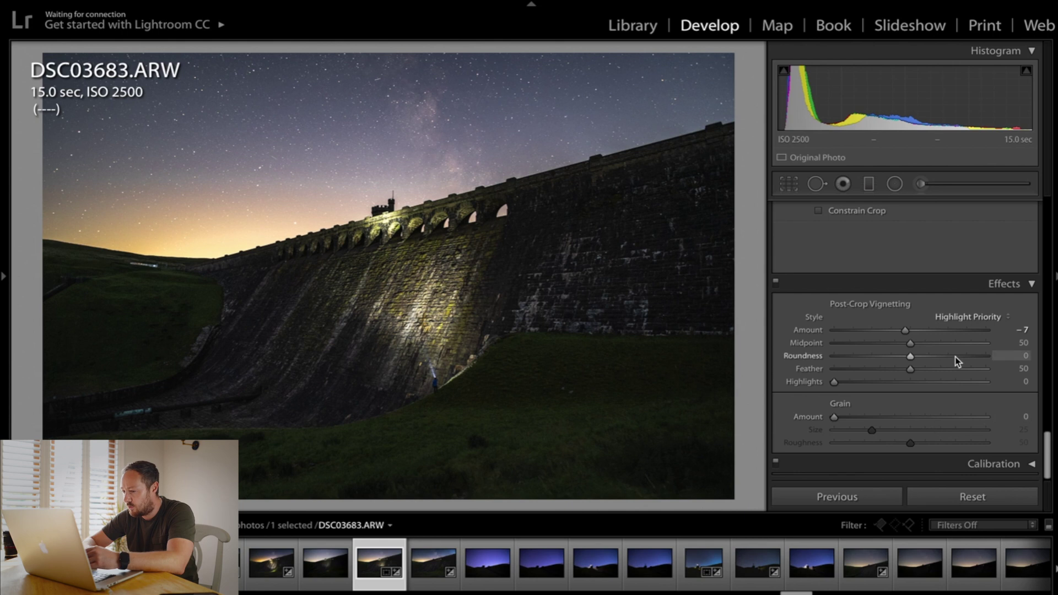
Try a vignette midpoint of 0 and a feather of 0, restoring each to 50, and inspect the figure with the torch up close.
drag(910, 344, 667, 394)
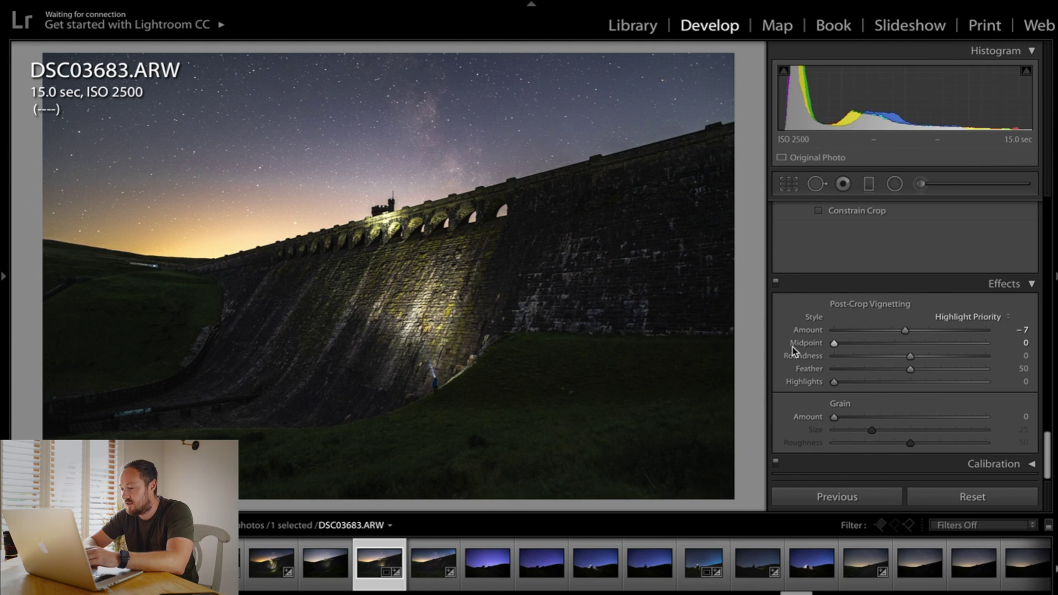
double_click(806, 343)
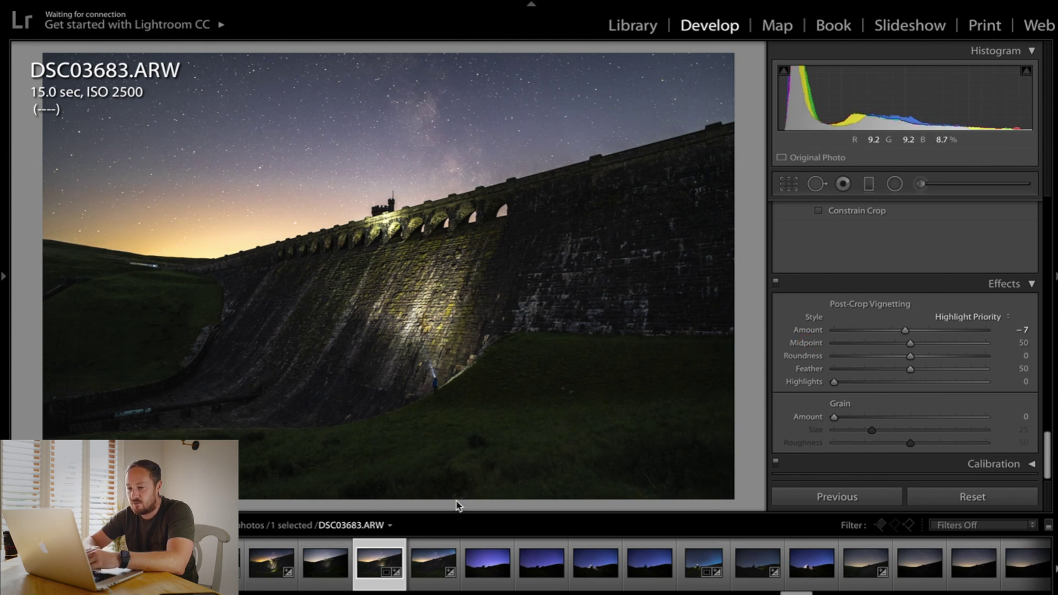
click(477, 401)
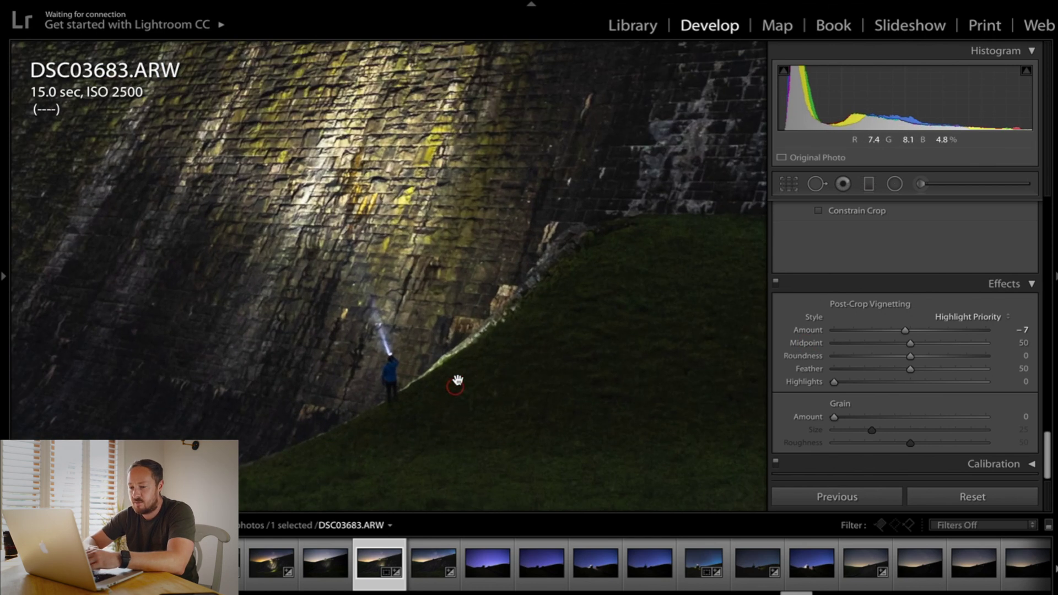
click(370, 401)
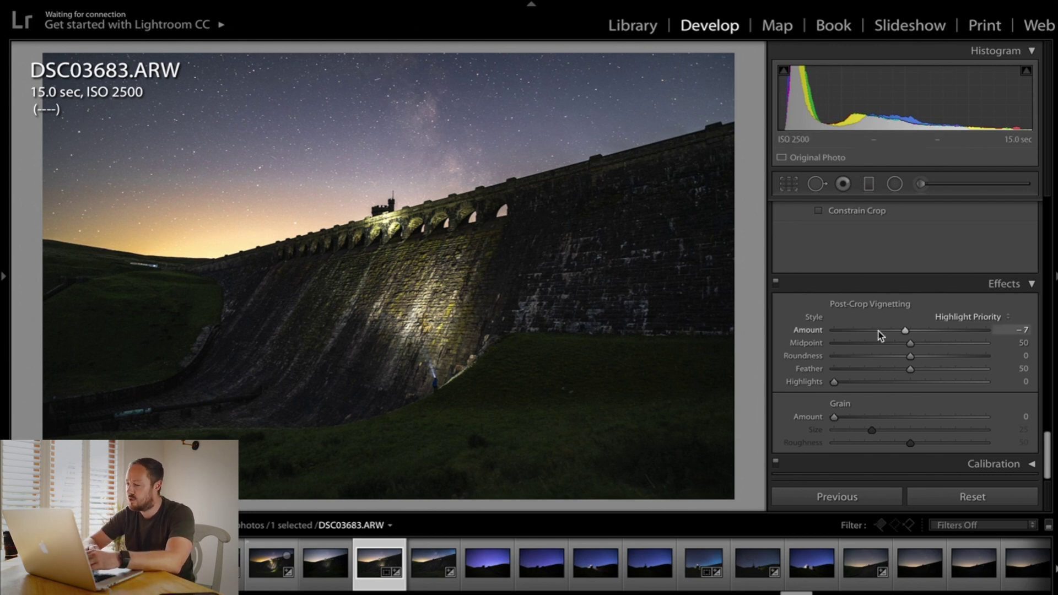
drag(911, 369, 772, 378)
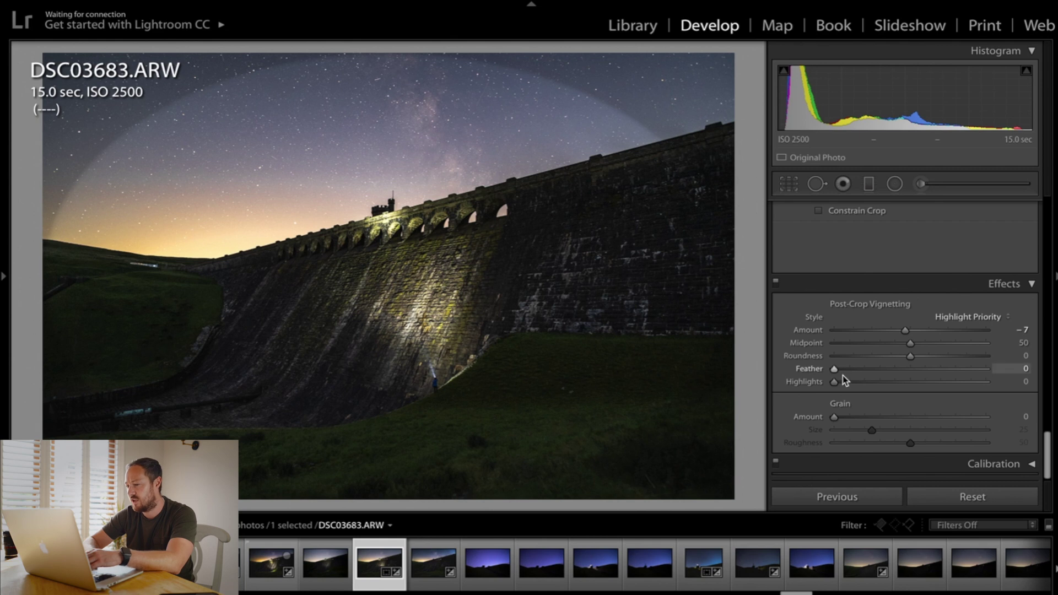
double_click(814, 369)
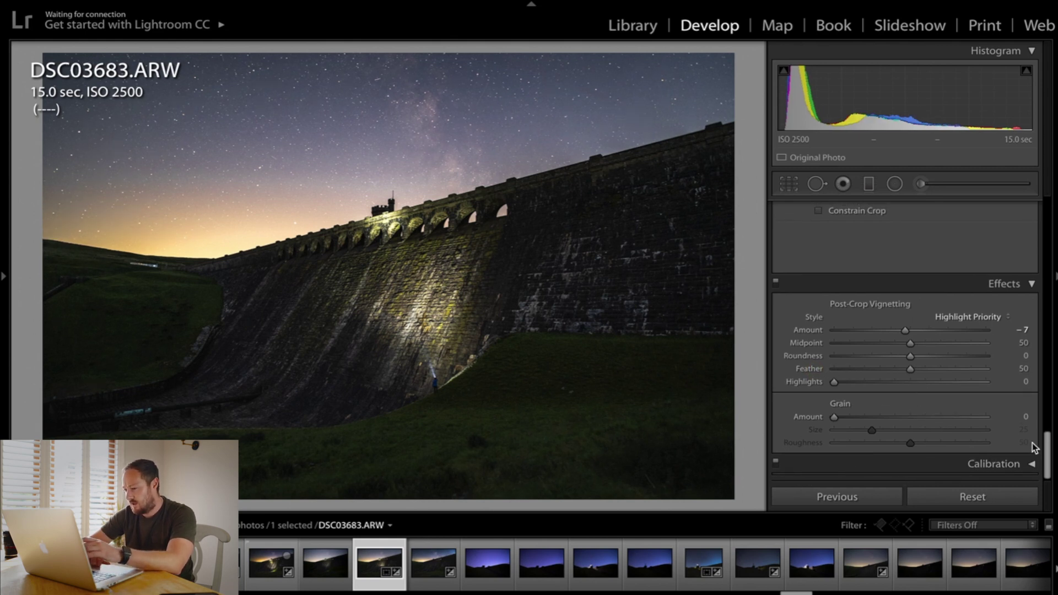
Try a Green Primary hue of -100 in Calibration, and reset it to 0.
click(940, 464)
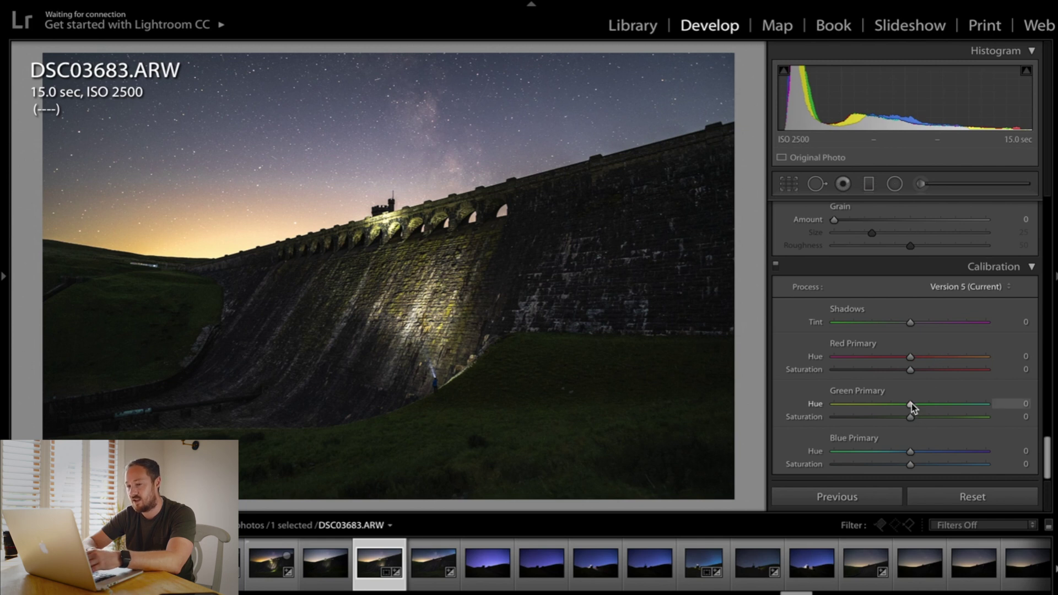
drag(911, 403, 489, 423)
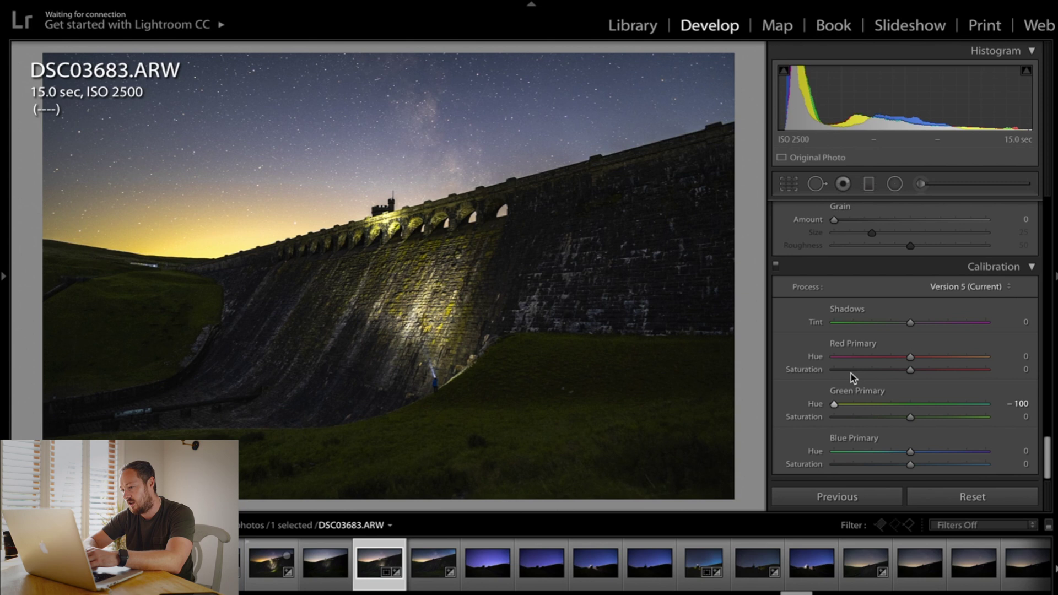
double_click(816, 404)
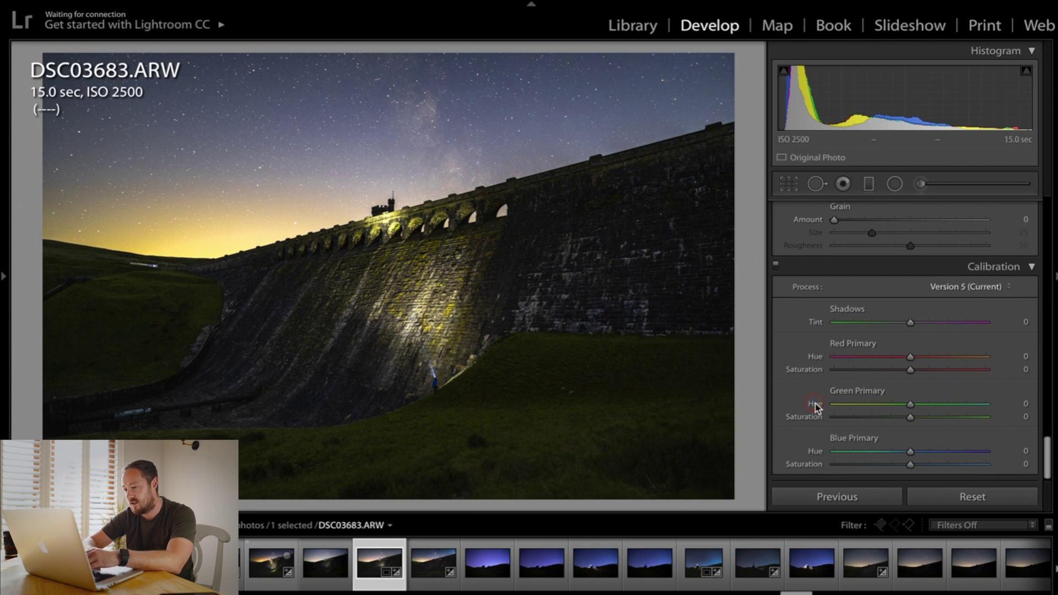
click(1029, 268)
scroll(944, 376, up, 15)
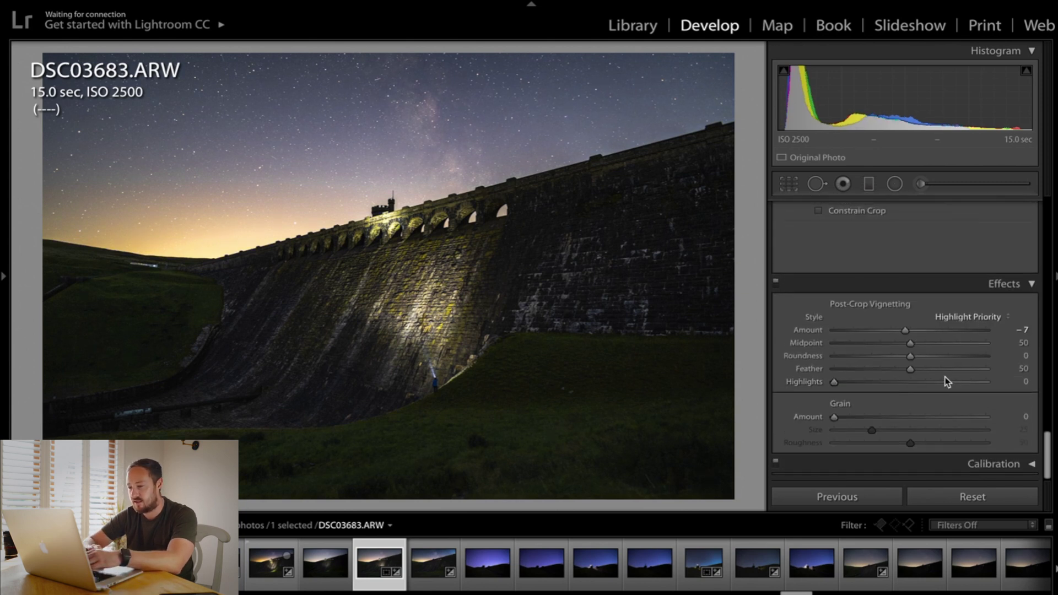
Crop the photo to the 4 x 5 / 8 x 10 aspect ratio.
scroll(944, 377, up, 10)
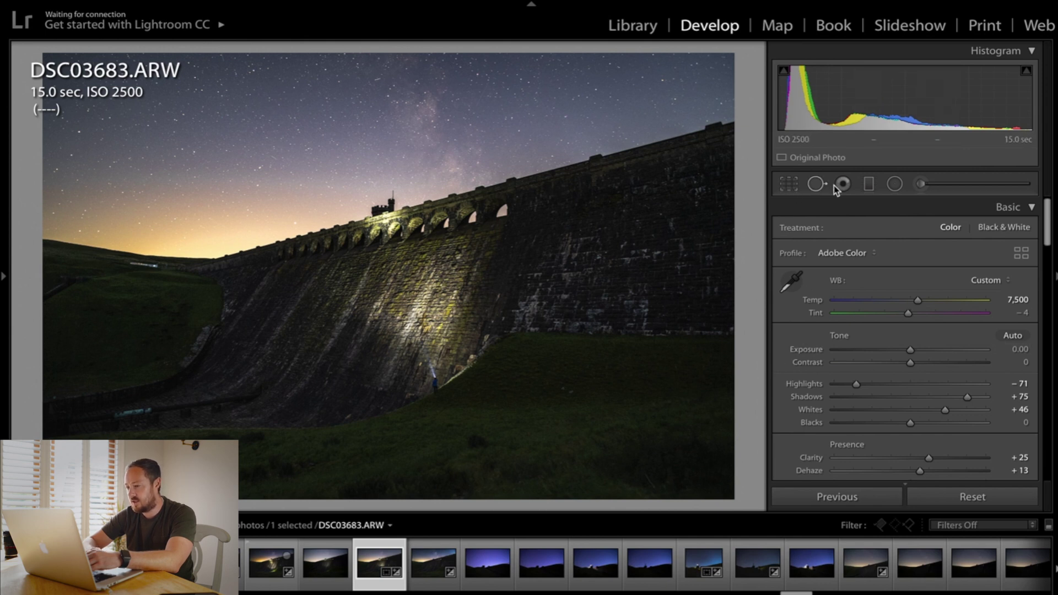
click(789, 190)
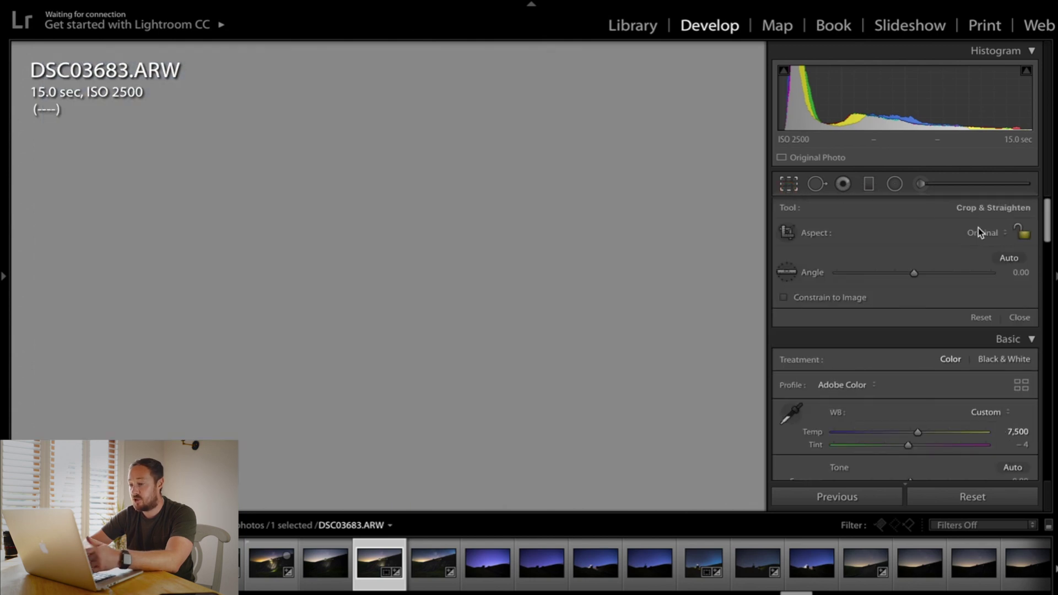
click(978, 231)
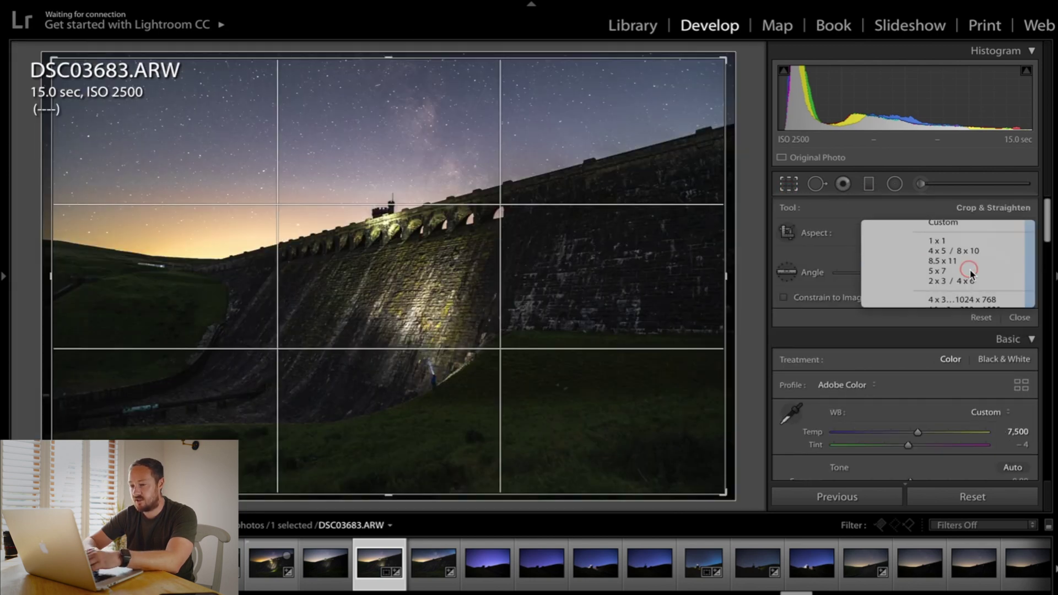
click(953, 251)
key(Return)
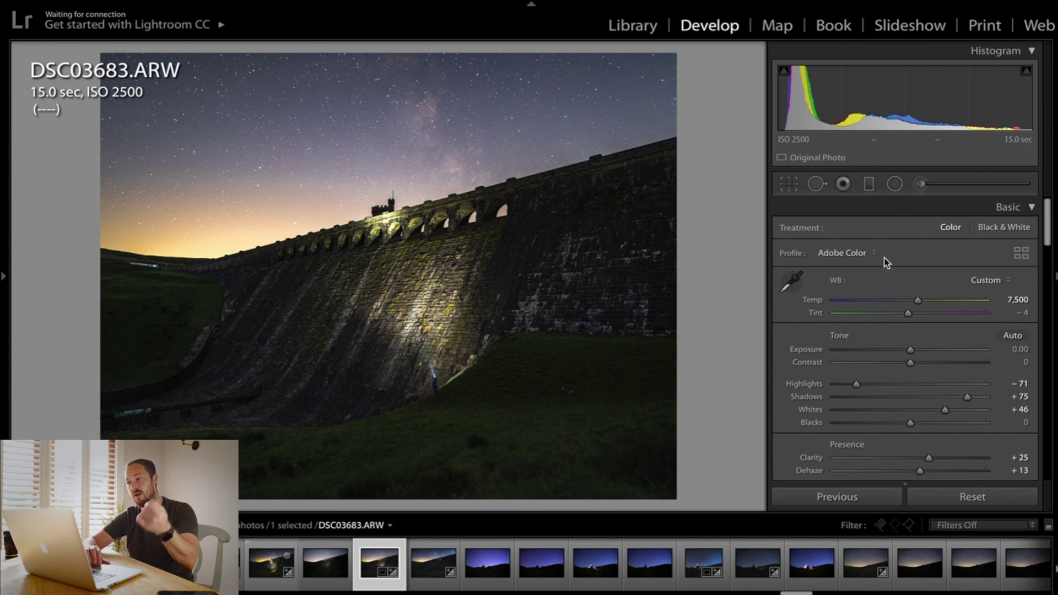
Return the crop to the Original aspect ratio covering the full frame.
key(r)
click(986, 237)
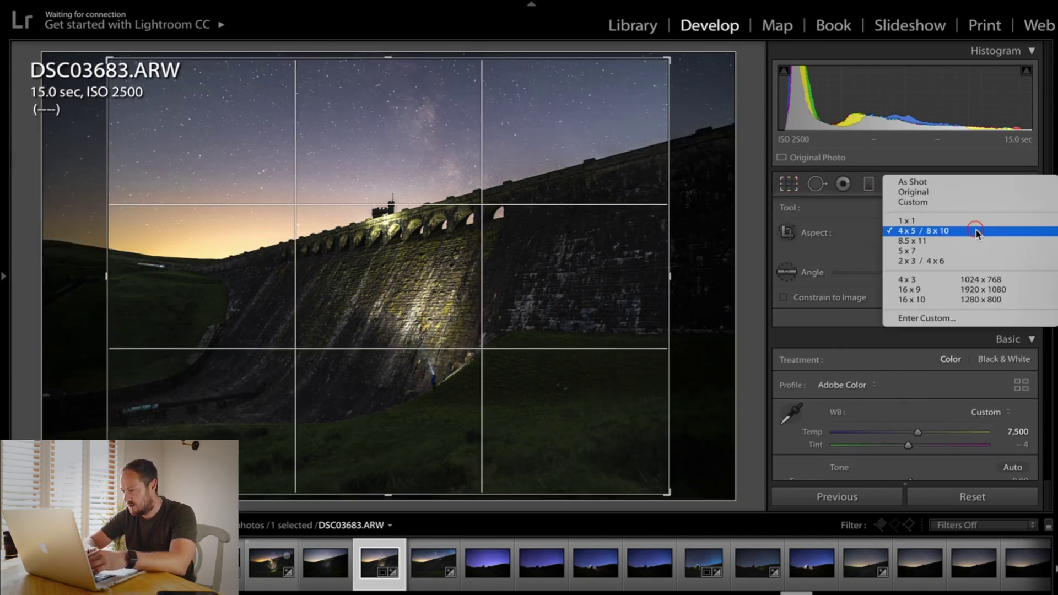
click(964, 190)
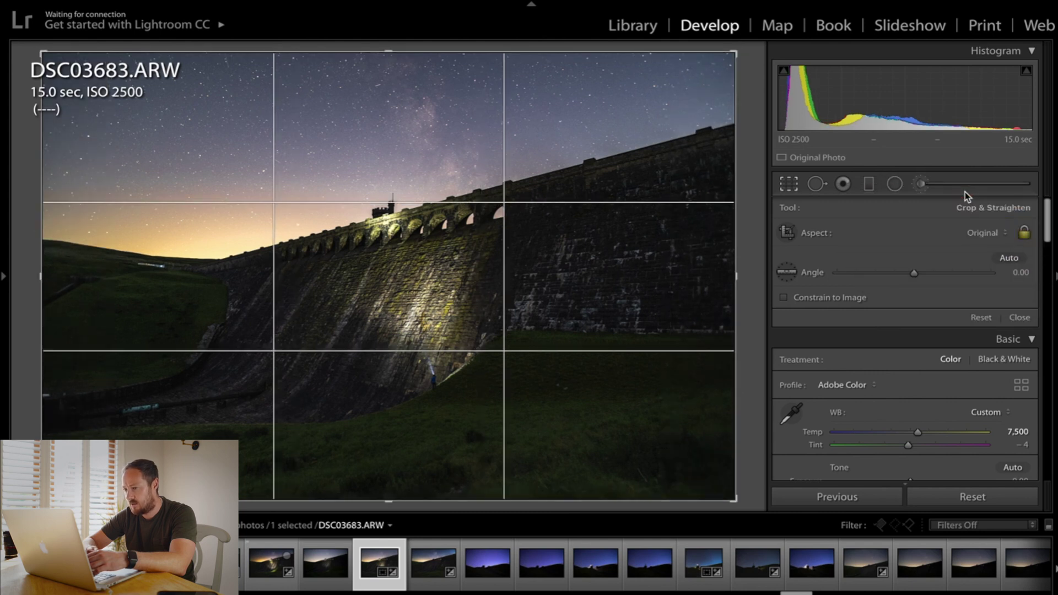
key(Return)
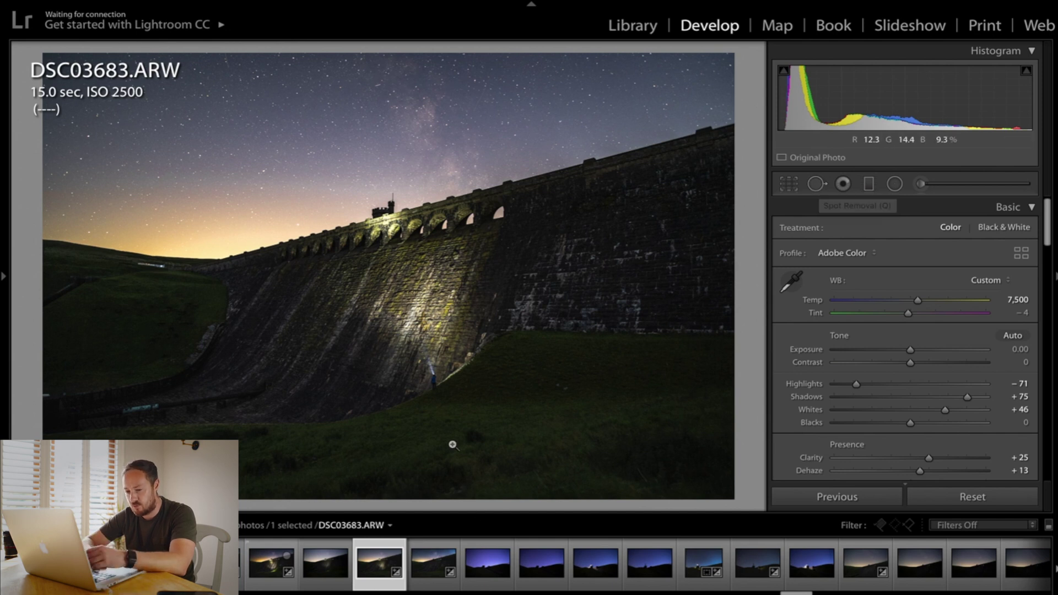
Examine the dark grass bank, the curved wall and the turquoise pipe section at the dam's base up close.
click(157, 410)
drag(157, 411, 467, 305)
key(XF86MonBrightnessUp)
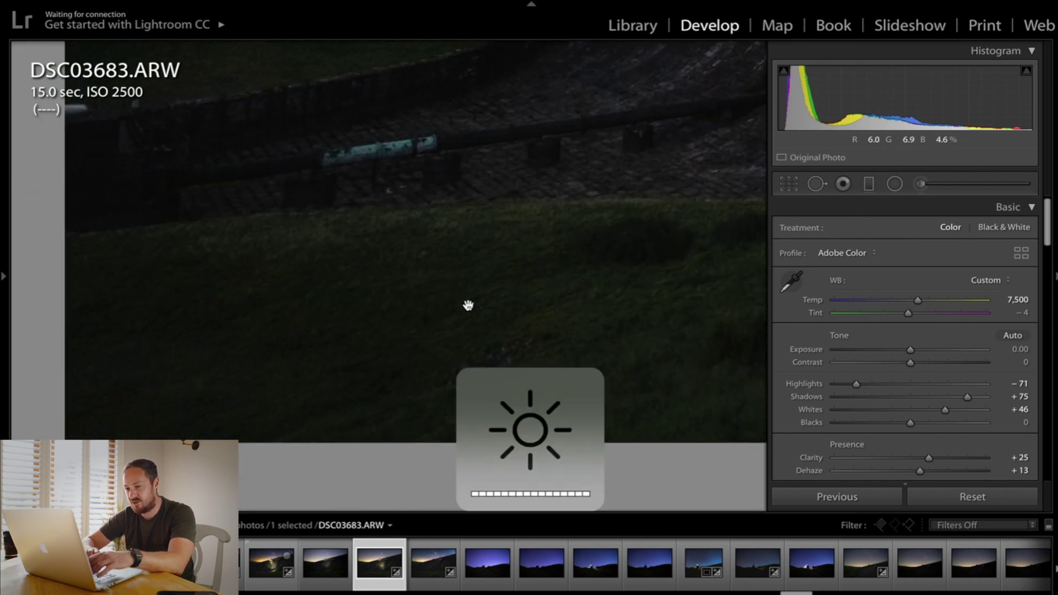
drag(390, 264, 403, 416)
drag(446, 194, 443, 350)
drag(465, 126, 466, 145)
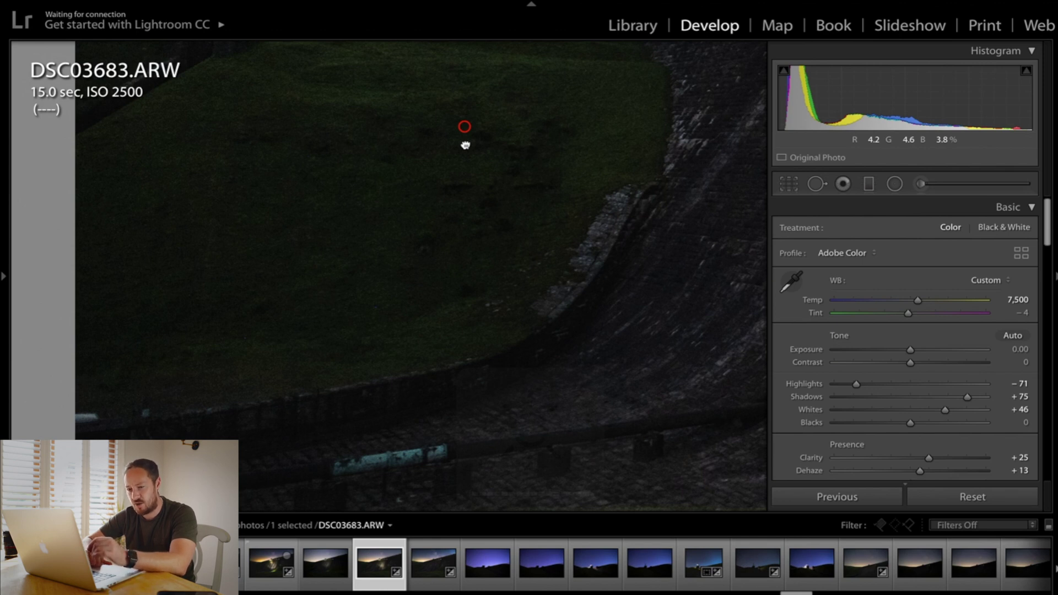
drag(465, 145, 435, 378)
drag(422, 310, 419, 428)
drag(394, 408, 465, 144)
drag(372, 416, 350, 264)
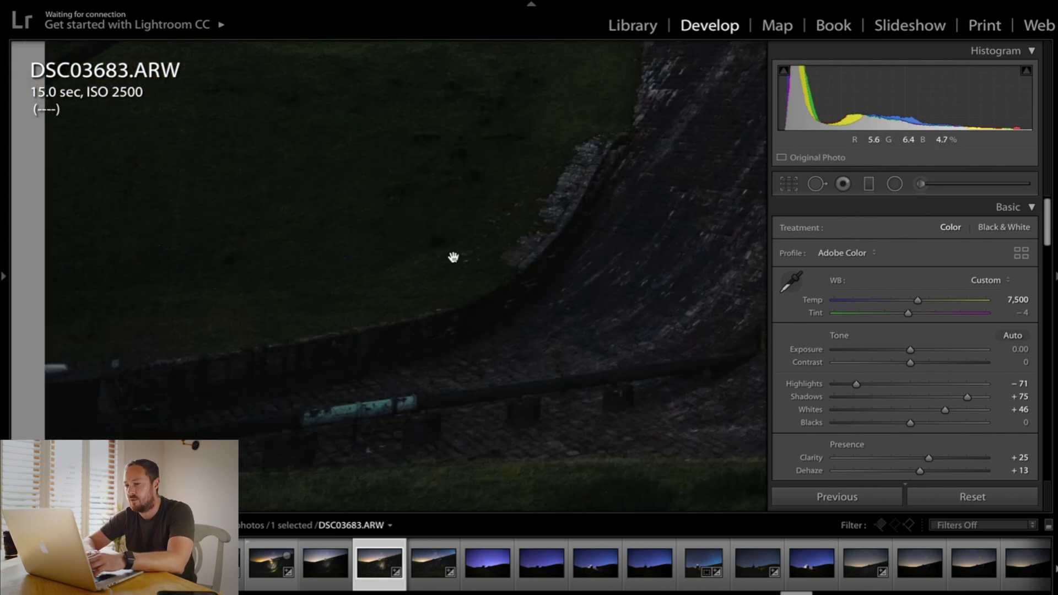
Place a Spot Removal heal of size 31 on the dark grass bank above the turquoise pipe section.
click(817, 184)
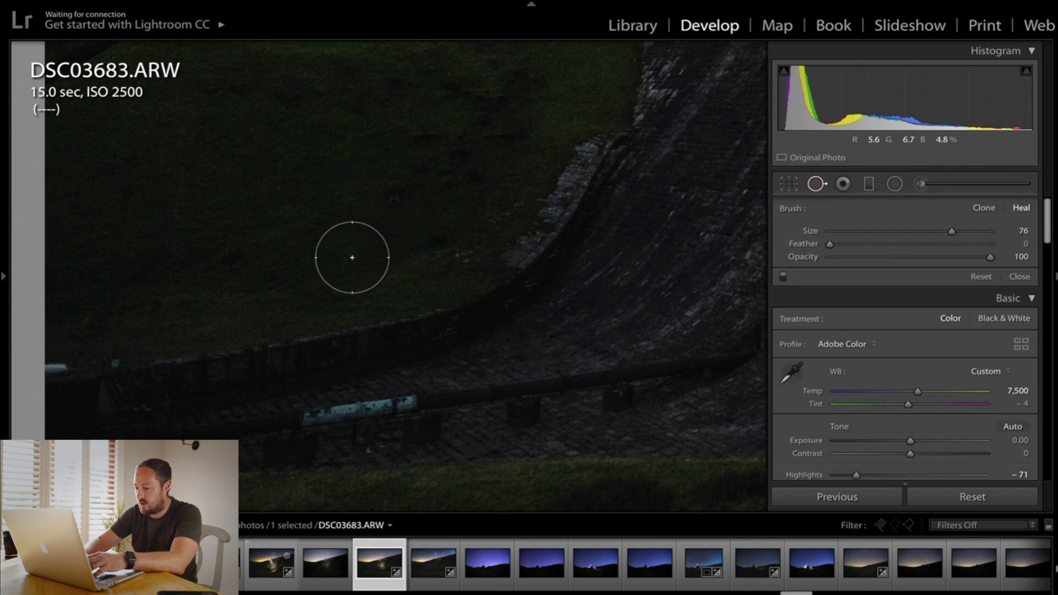
scroll(352, 257, down, 10)
scroll(352, 257, down, 10)
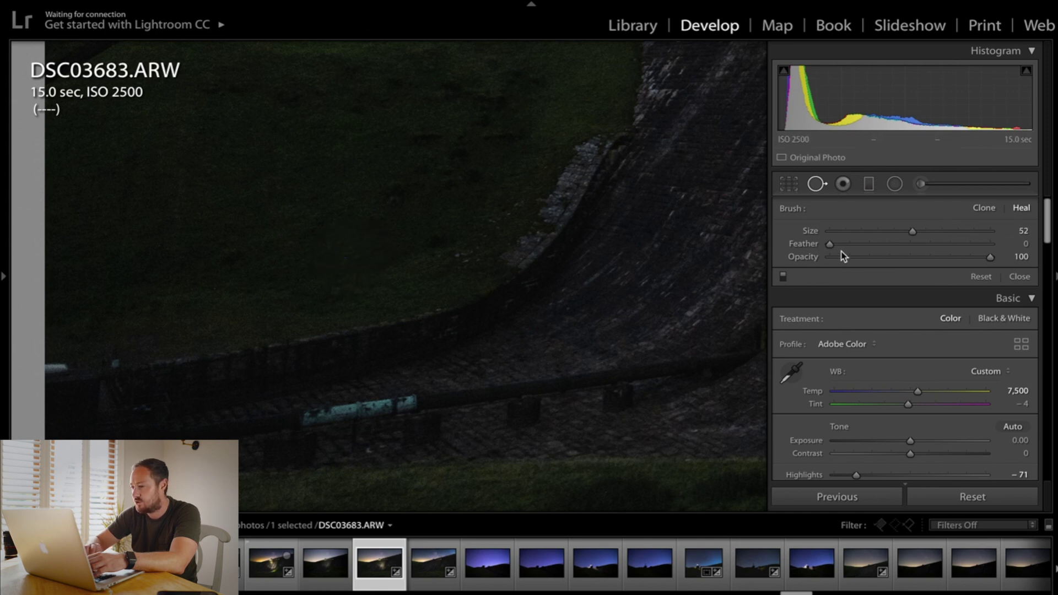
scroll(274, 329, up, 5)
scroll(274, 329, down, 5)
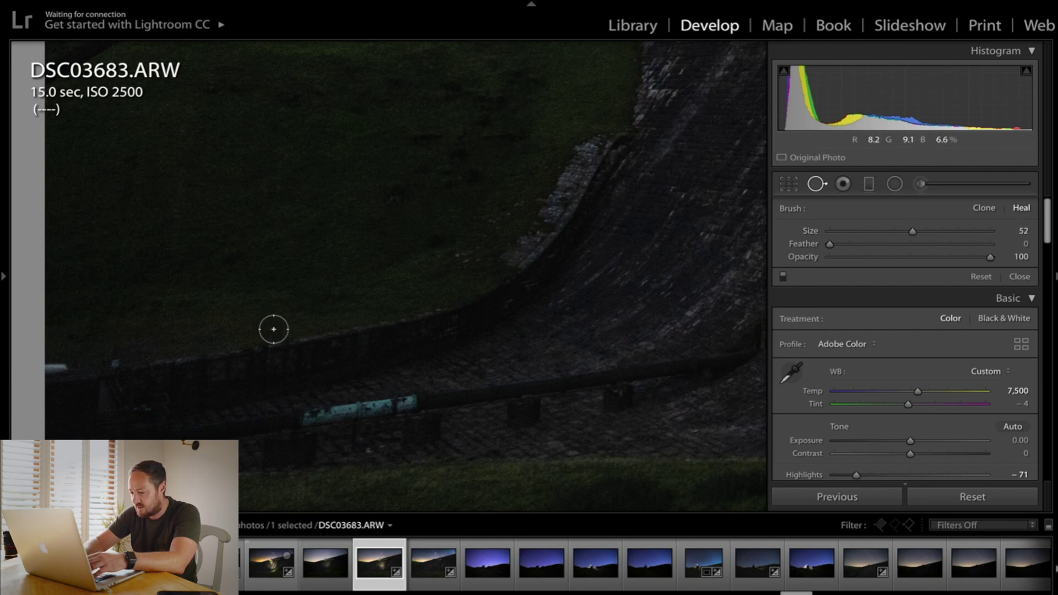
scroll(274, 329, down, 7)
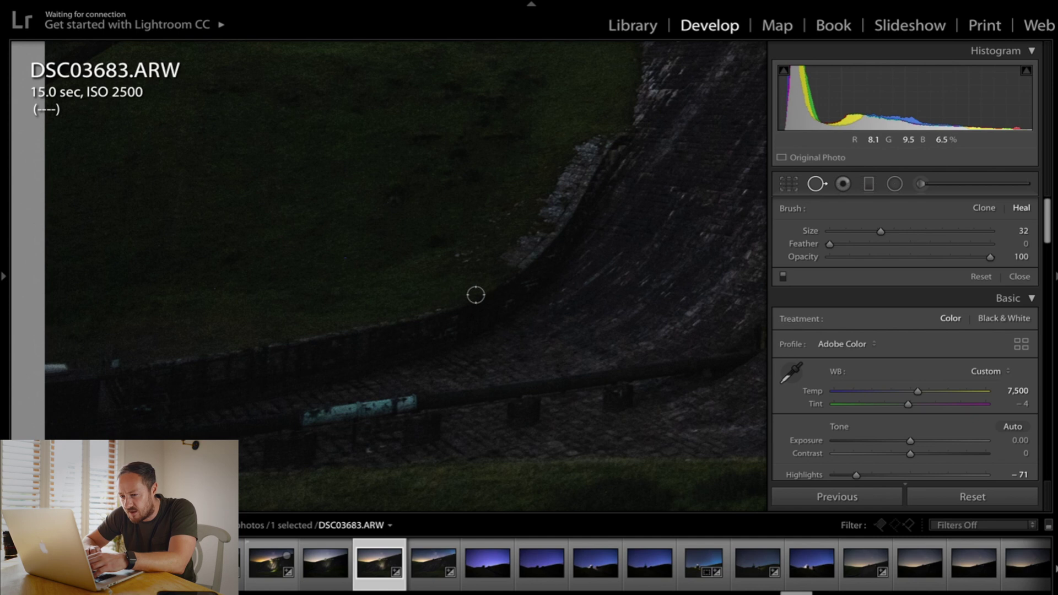
click(345, 258)
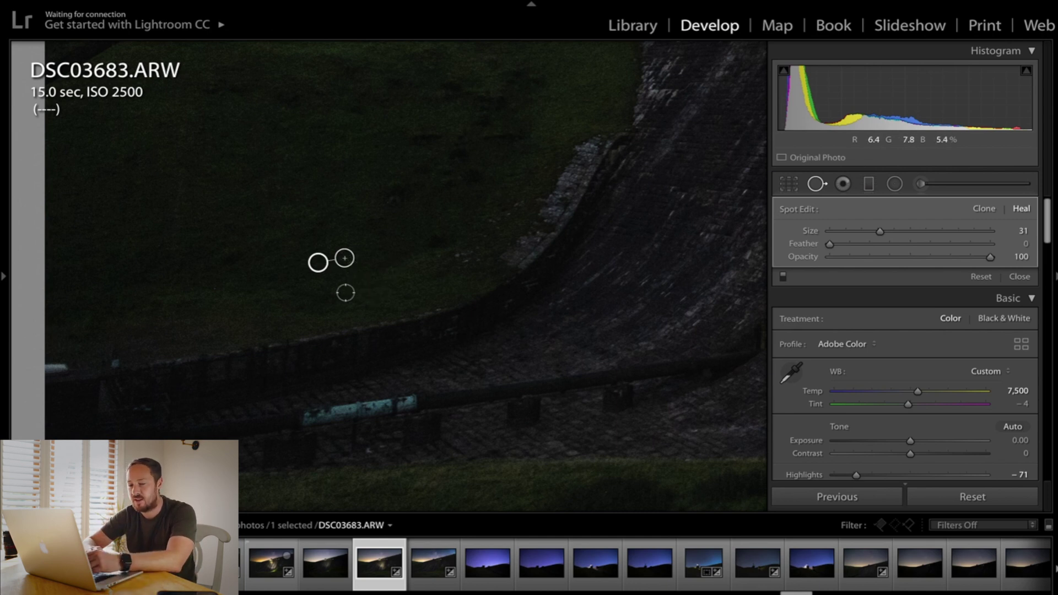
Set the healing spot's size to 75 and reposition its source on the grass beside it.
mouse_move(318, 263)
mouse_down()
mouse_move(217, 239)
mouse_move(252, 326)
mouse_up()
drag(880, 231, 950, 232)
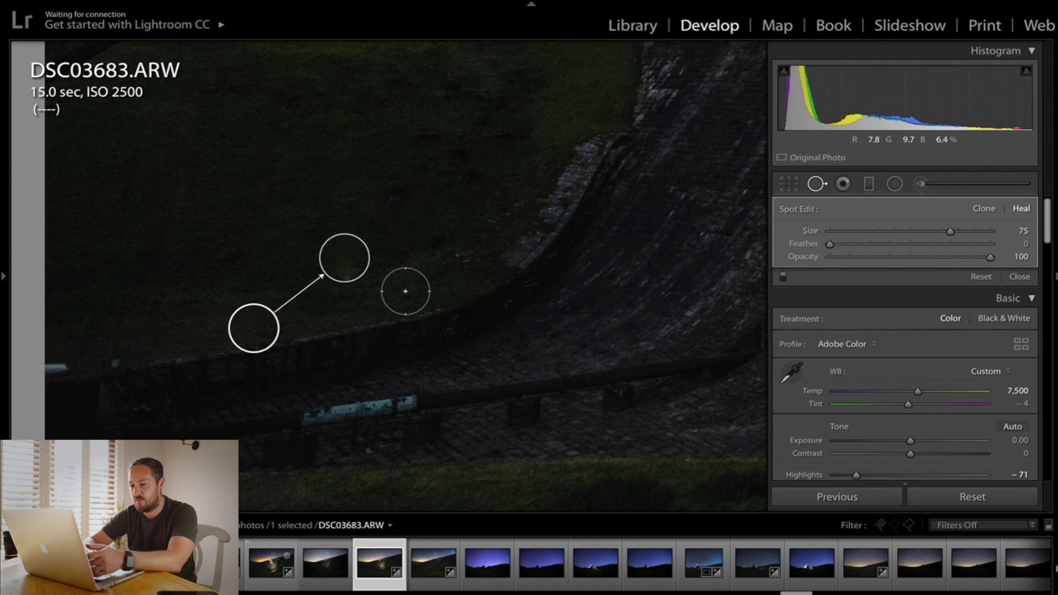
drag(251, 326, 561, 325)
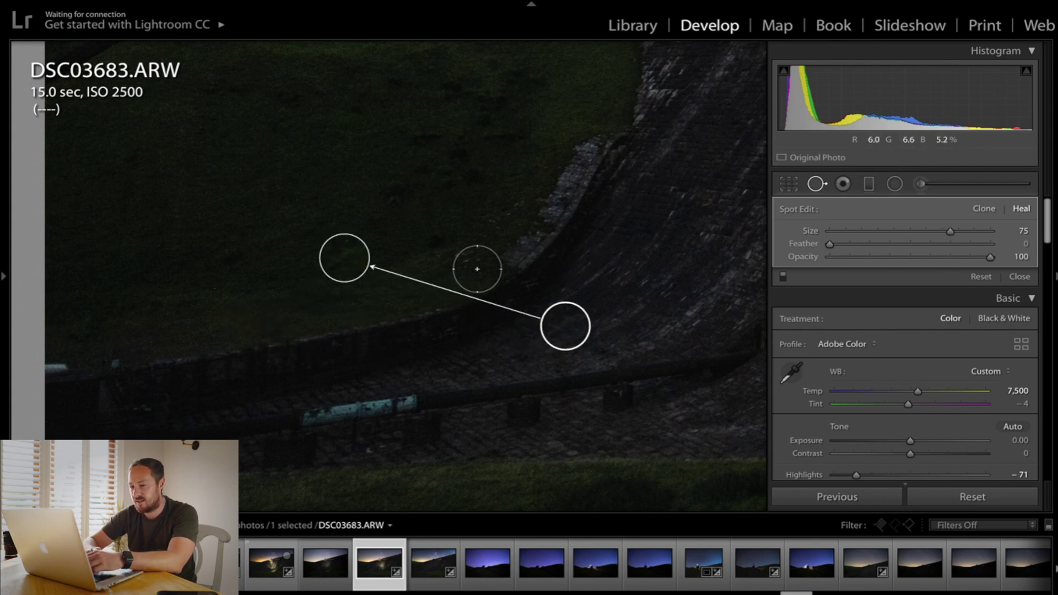
mouse_move(565, 326)
mouse_down()
mouse_move(259, 247)
mouse_move(247, 283)
mouse_up()
key(q)
Heal the bright streak on the distant hillside below the horizon with a Spot Removal stroke of size 34.
drag(359, 113, 381, 321)
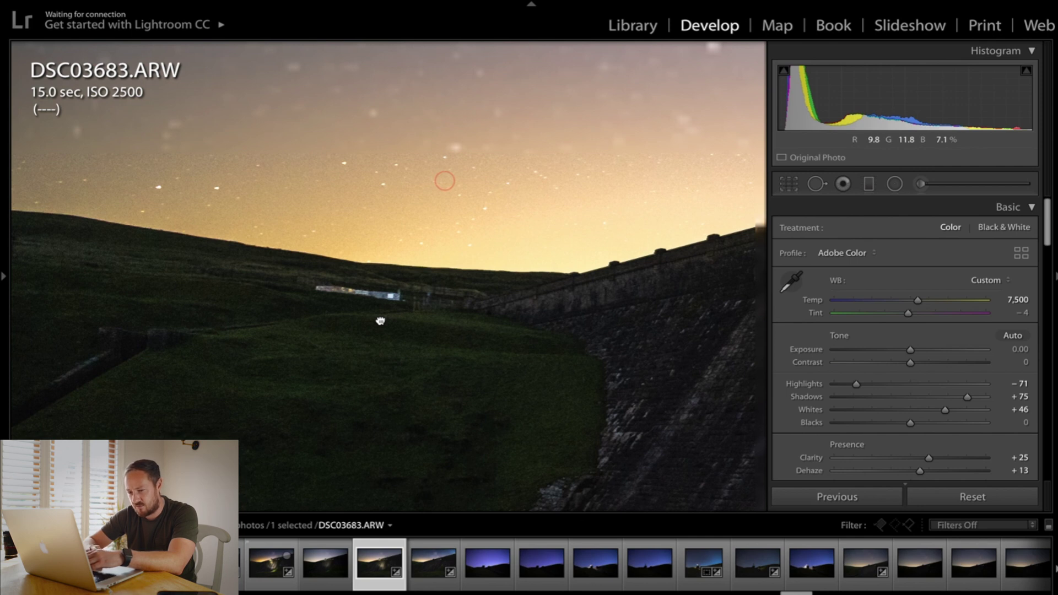
key(q)
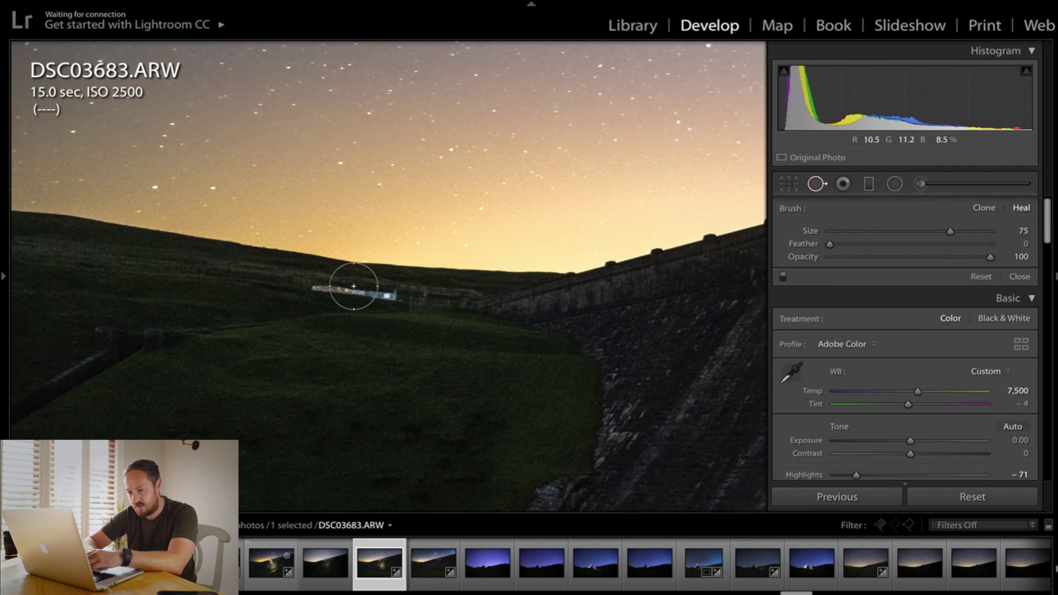
scroll(305, 295, down, 10)
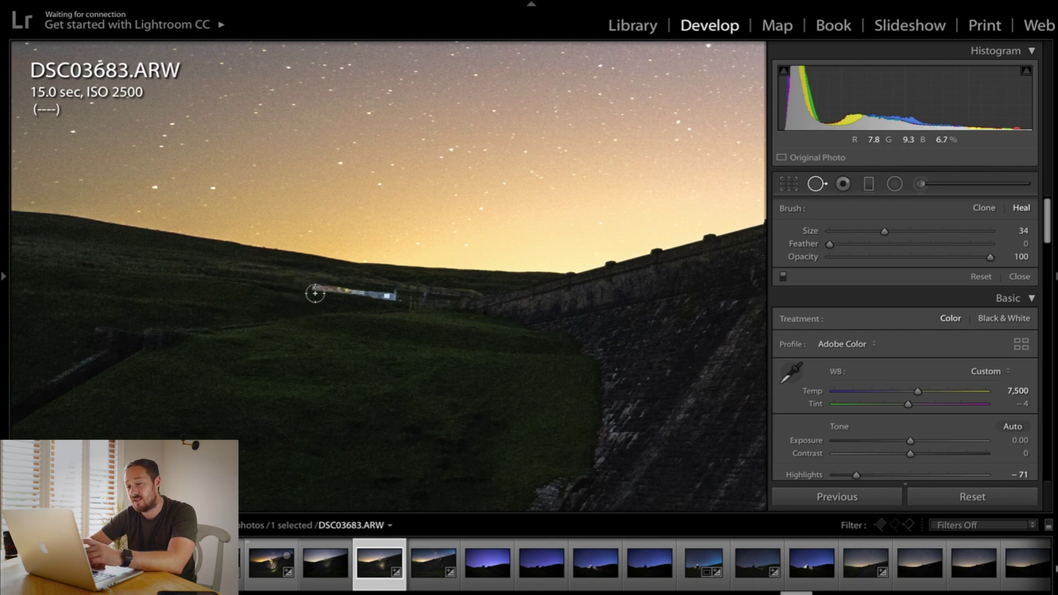
drag(310, 286, 391, 295)
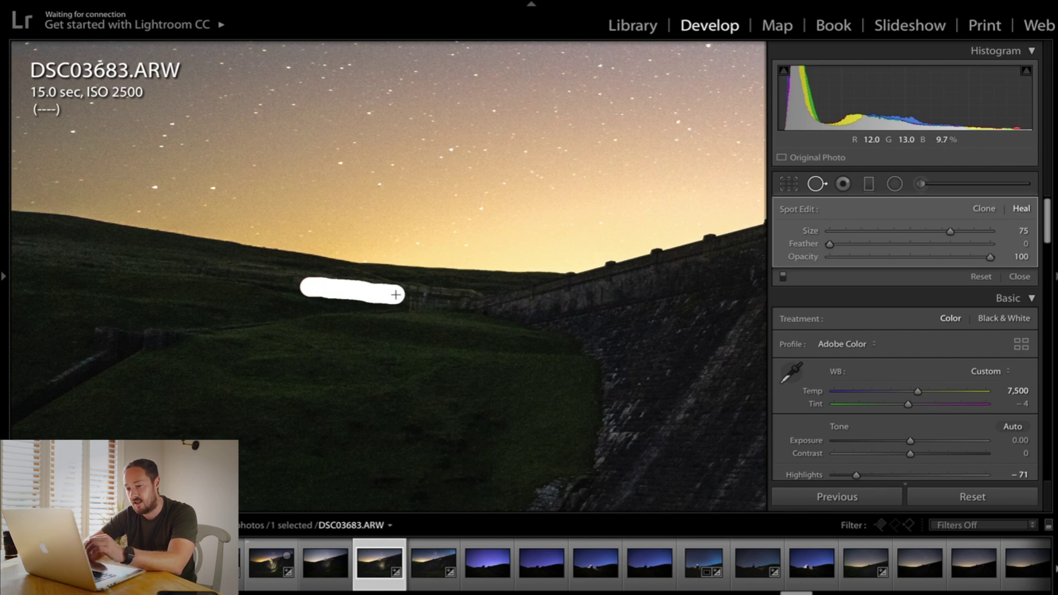
drag(395, 295, 395, 295)
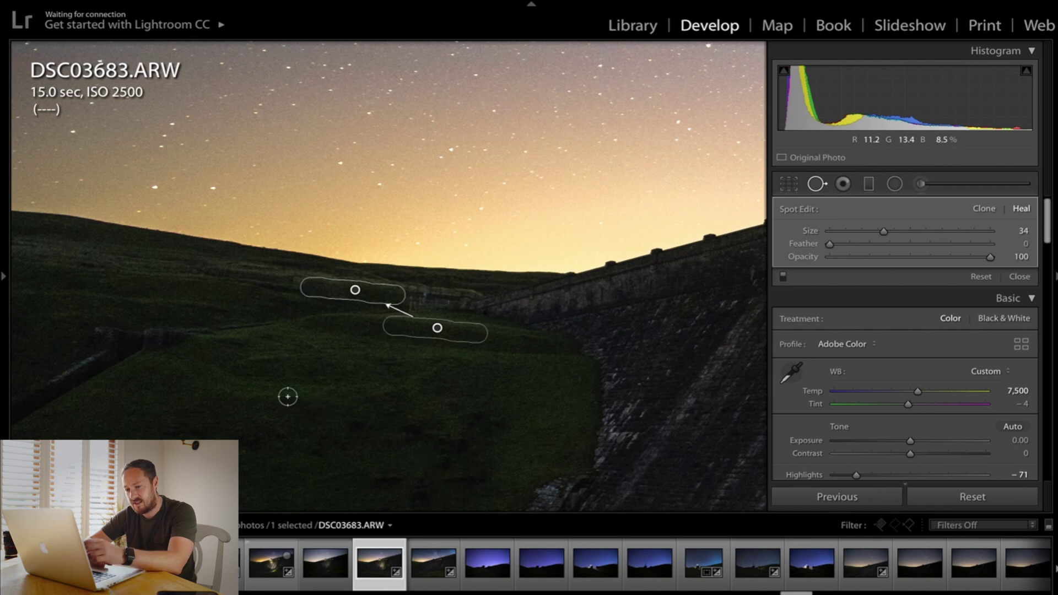
key(q)
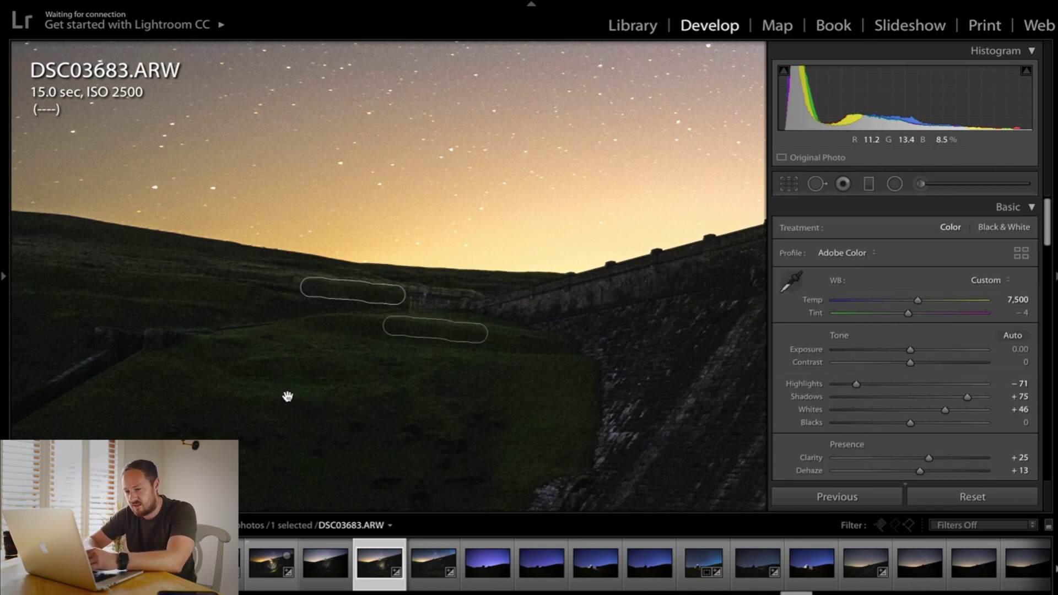
click(353, 367)
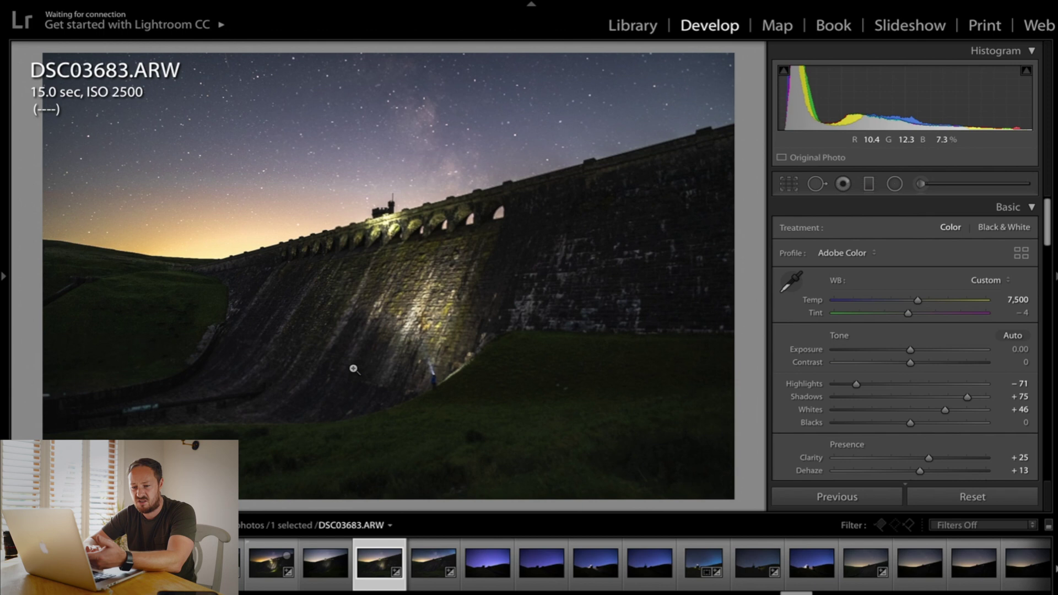
Paint a Spot Removal heal of size 48 over the turquoise pipe section at the dam's base.
click(149, 275)
drag(253, 313, 312, 301)
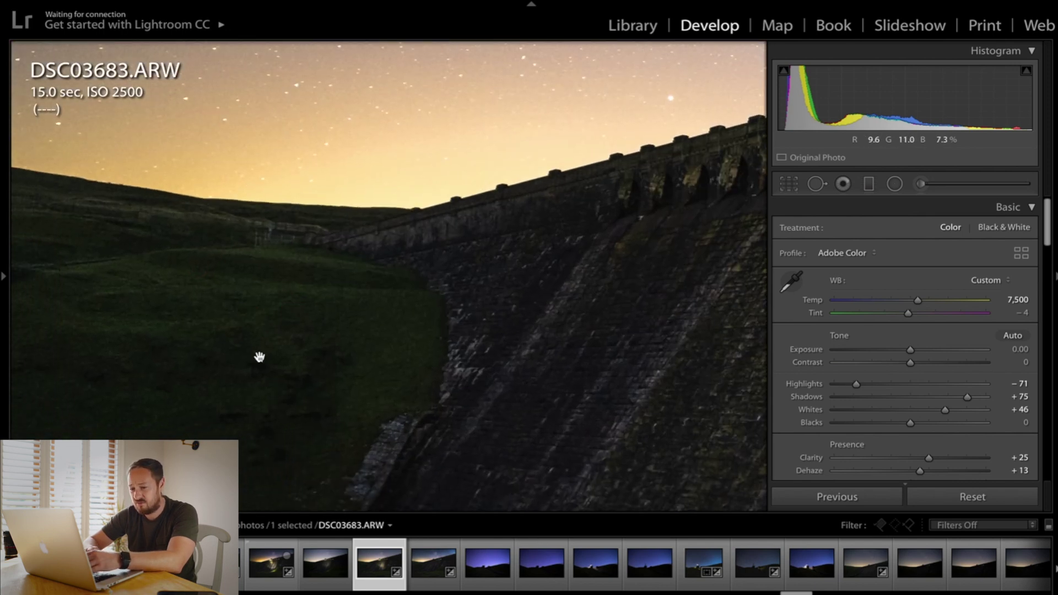
drag(260, 357, 417, 269)
drag(369, 428, 431, 234)
click(815, 185)
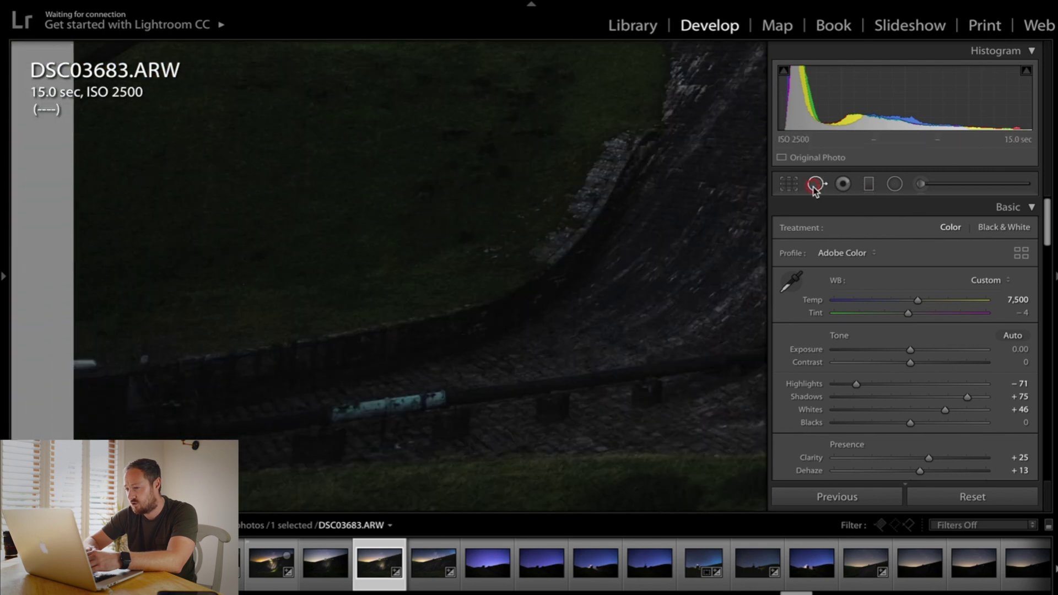
key(bracketright)
key(bracketright)
key(bracketright)
click(333, 415)
drag(334, 414, 437, 398)
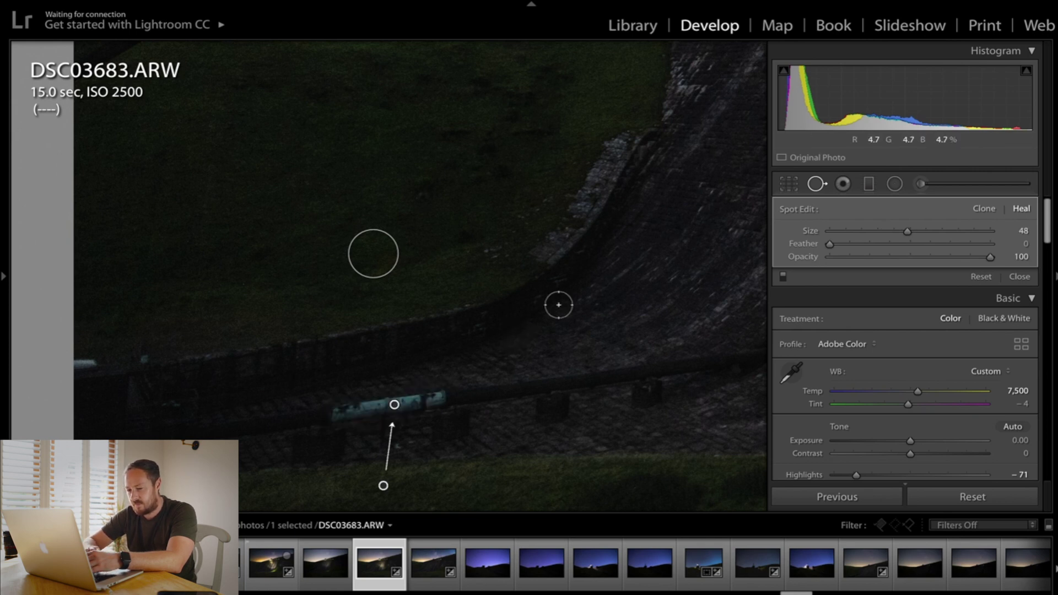
Move the pipe heal's source from the grass to the dark stonework just above the pipe, and finish spot removal.
drag(545, 365, 476, 254)
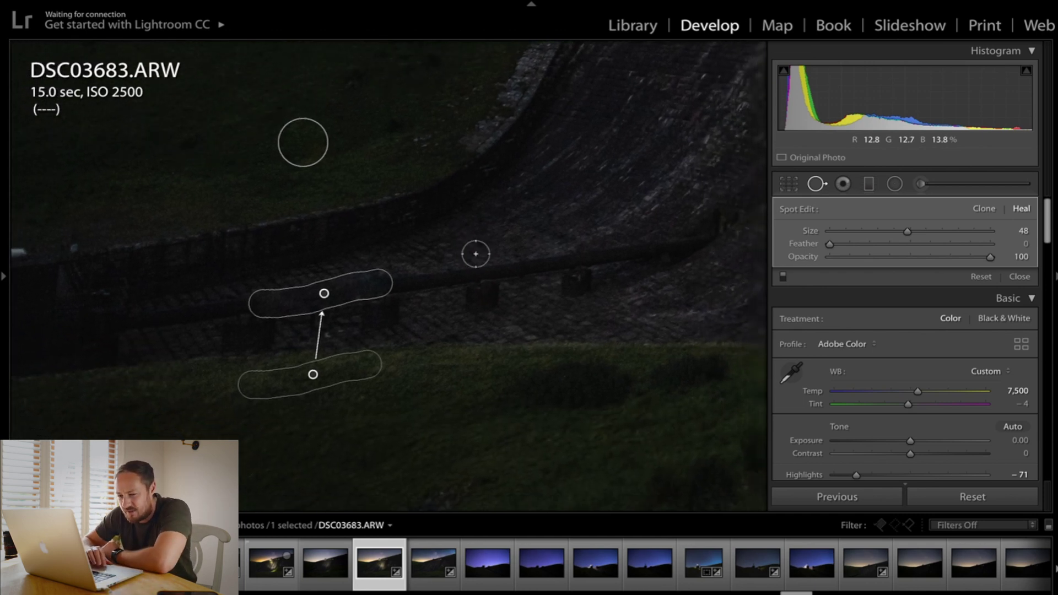
drag(312, 374, 315, 261)
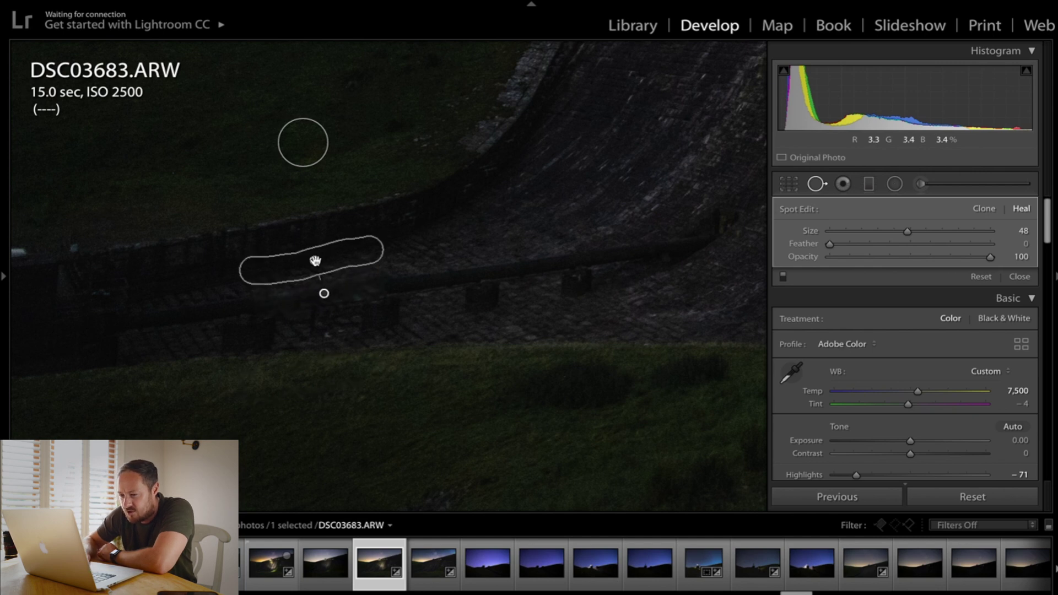
key(q)
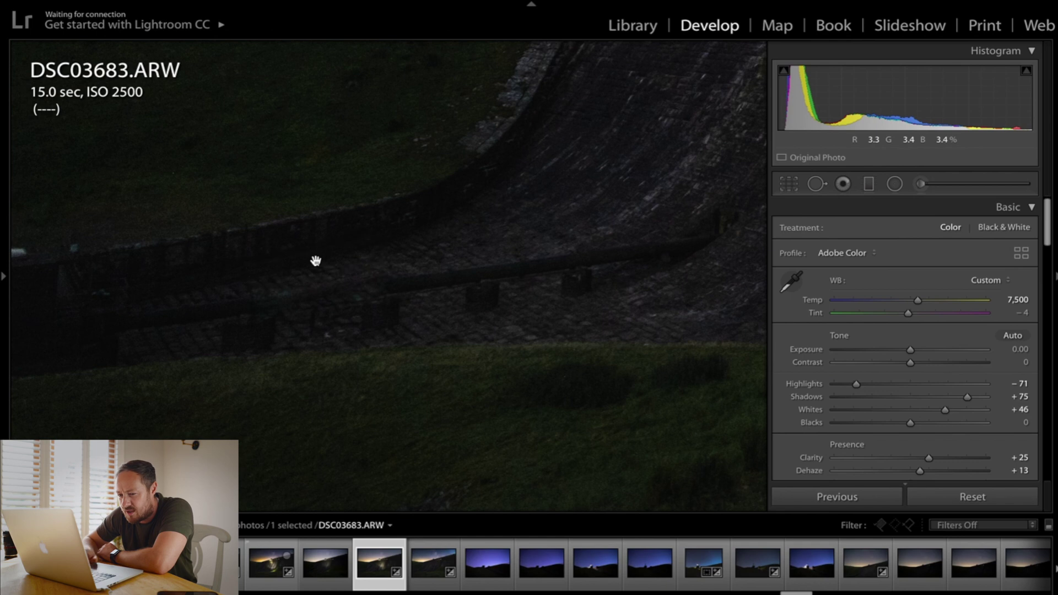
click(315, 260)
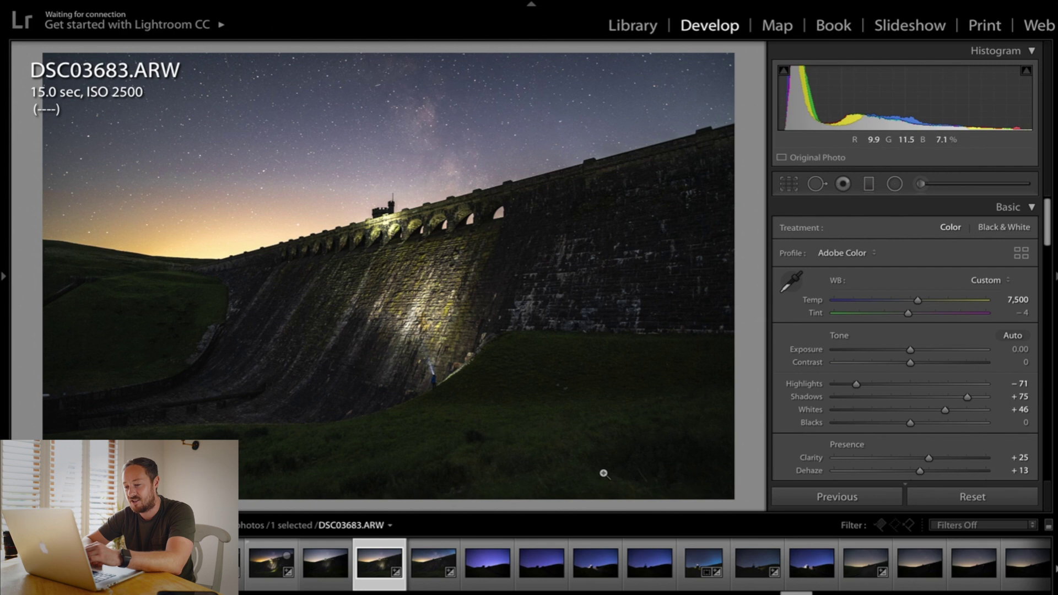
Inspect the grass foreground, dam wall and lower left of the photo at close zoom for remaining distractions.
click(561, 434)
drag(364, 408, 514, 407)
drag(296, 406, 639, 408)
drag(421, 441, 571, 270)
drag(291, 336, 501, 338)
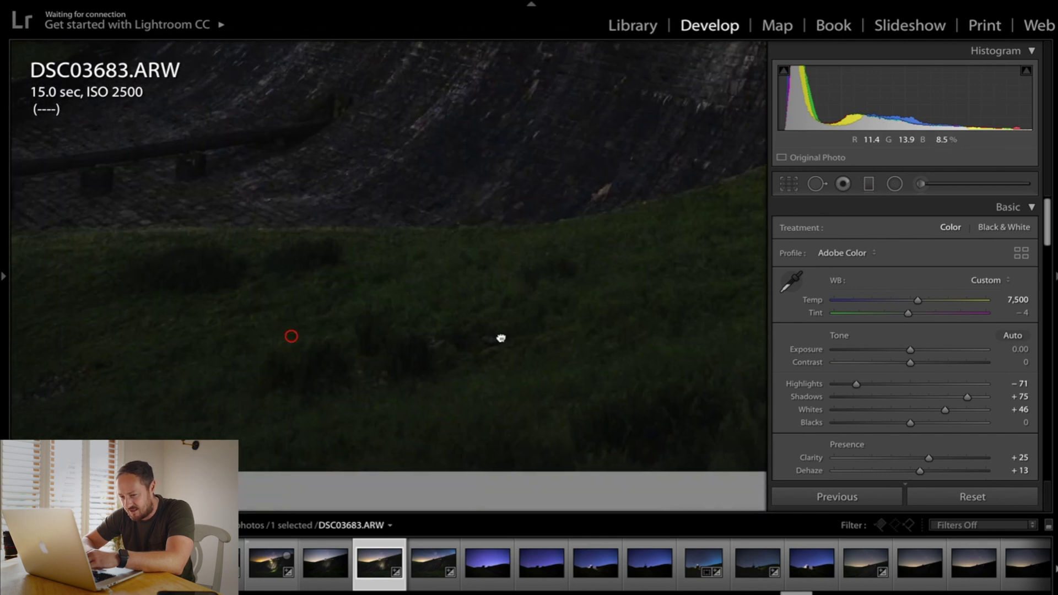
click(339, 305)
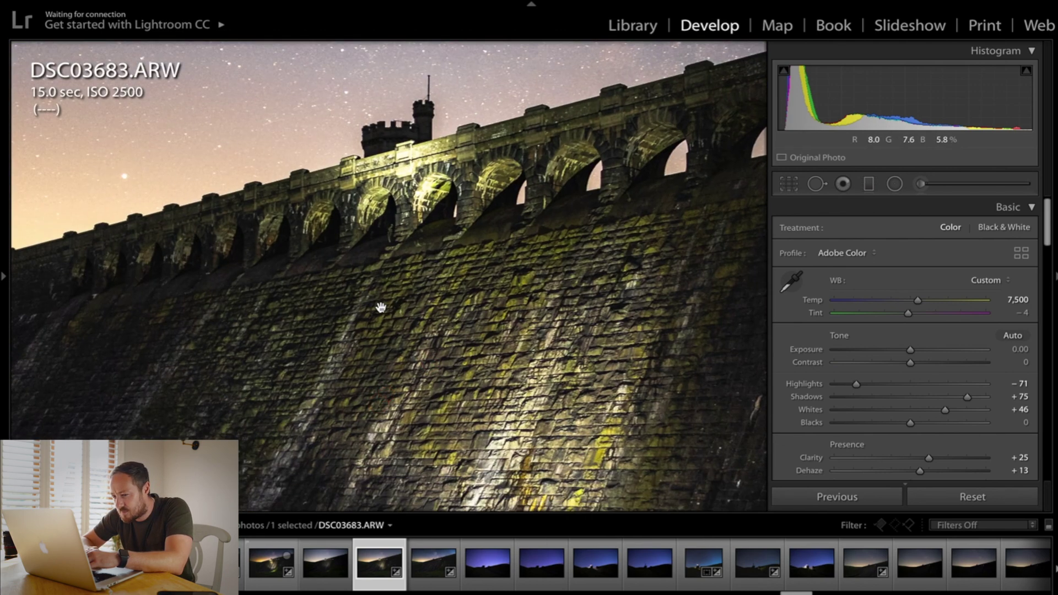
drag(323, 324, 670, 166)
drag(157, 394, 566, 346)
mouse_move(507, 277)
mouse_down()
mouse_move(520, 400)
mouse_move(531, 118)
mouse_move(494, 201)
mouse_up()
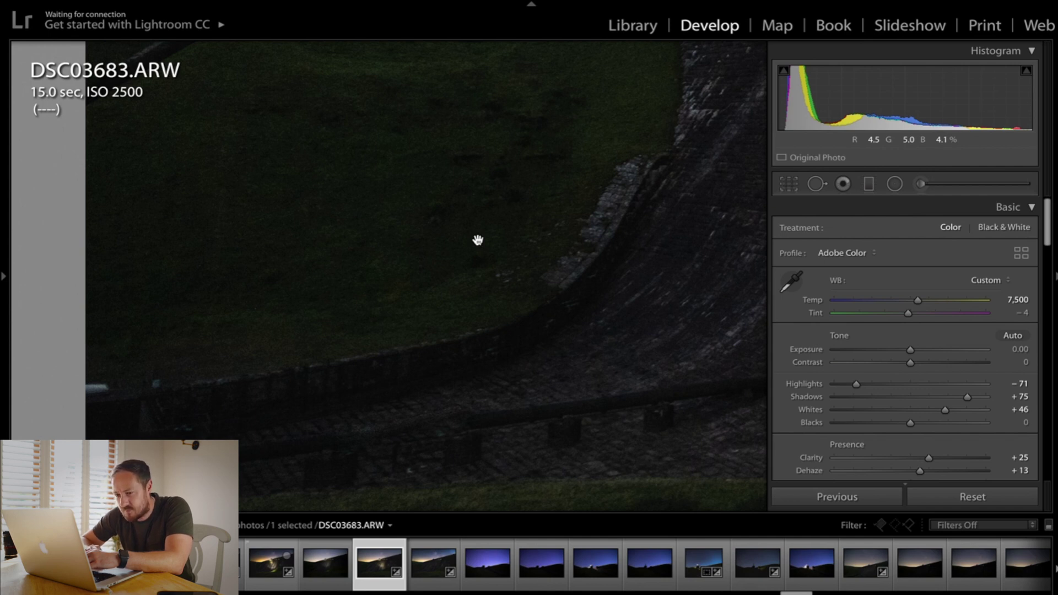
drag(475, 240, 475, 45)
drag(545, 259, 512, 194)
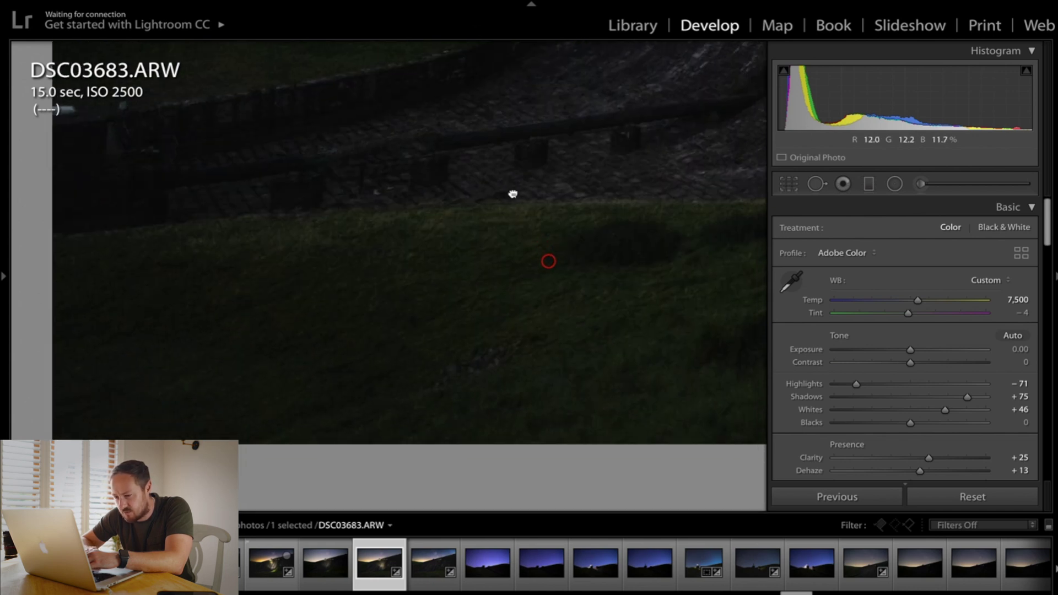
click(513, 194)
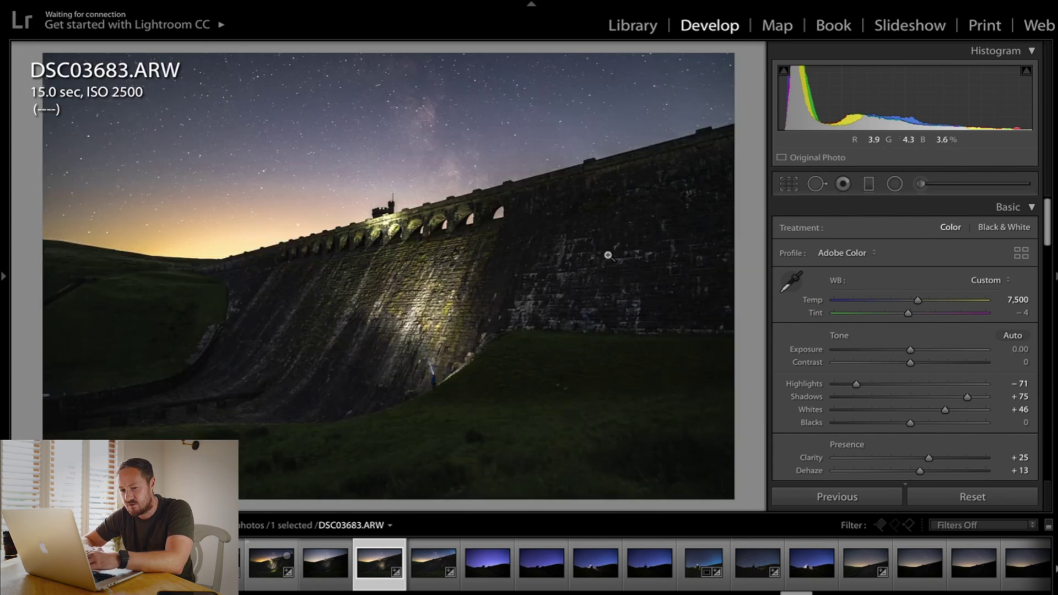
Heal the small bright spot at the photo's left edge beside the dam's base with a size 76 Spot Removal, and finish spot removal.
click(817, 184)
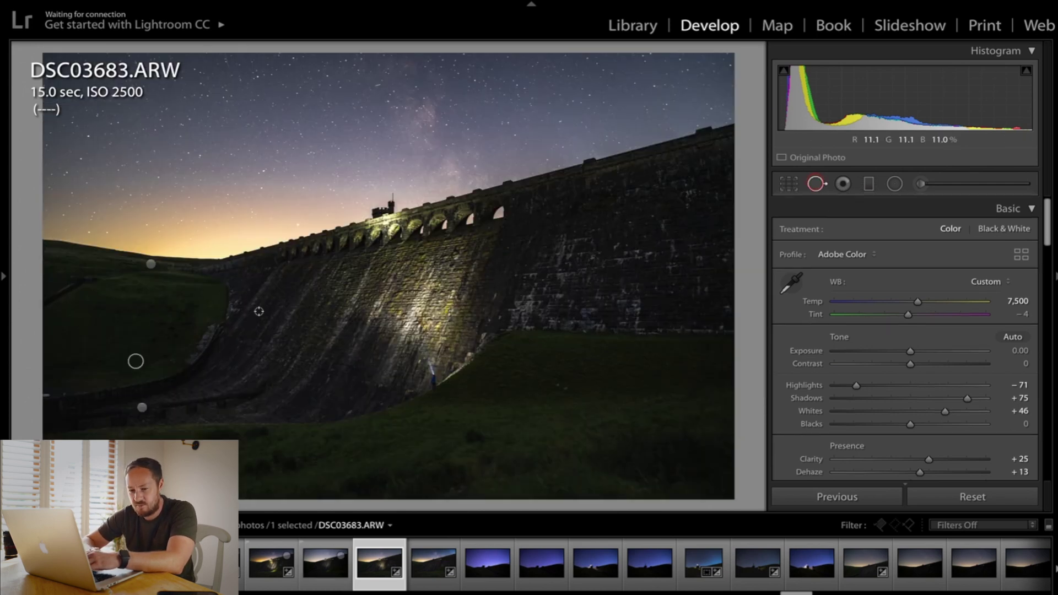
scroll(52, 395, up, 5)
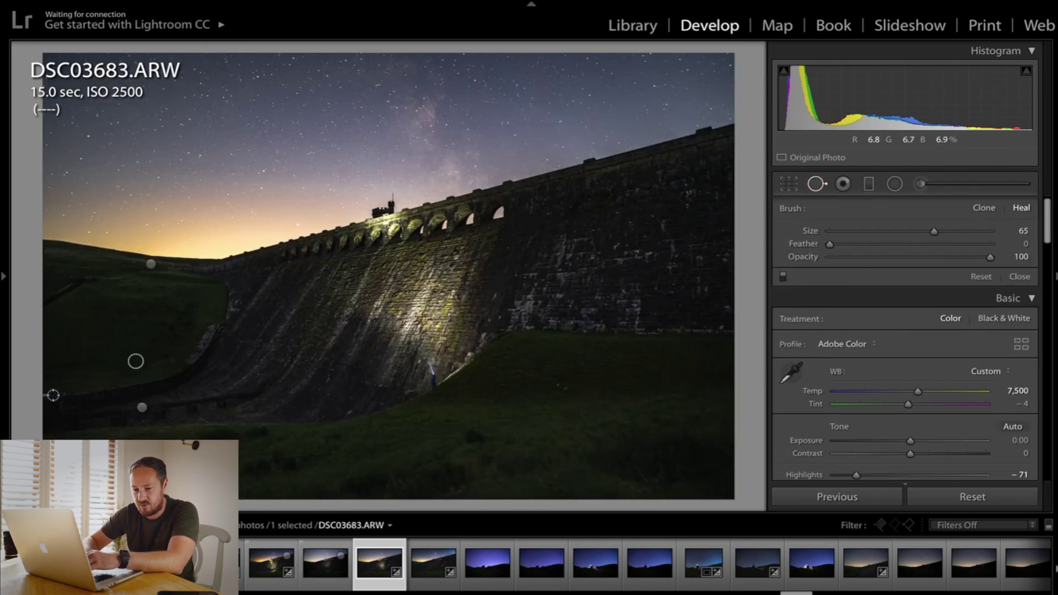
click(51, 395)
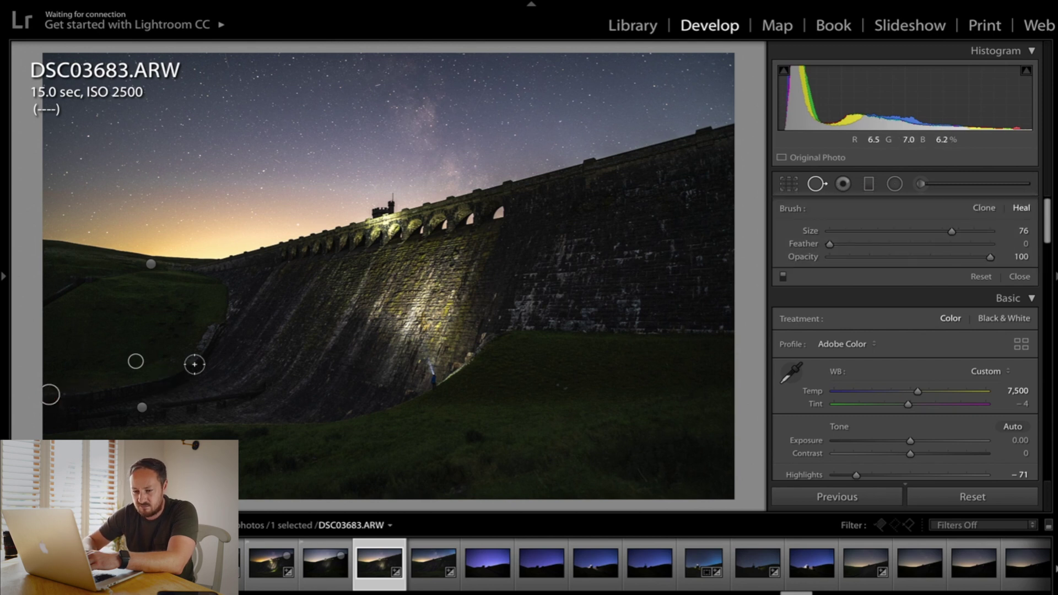
key(q)
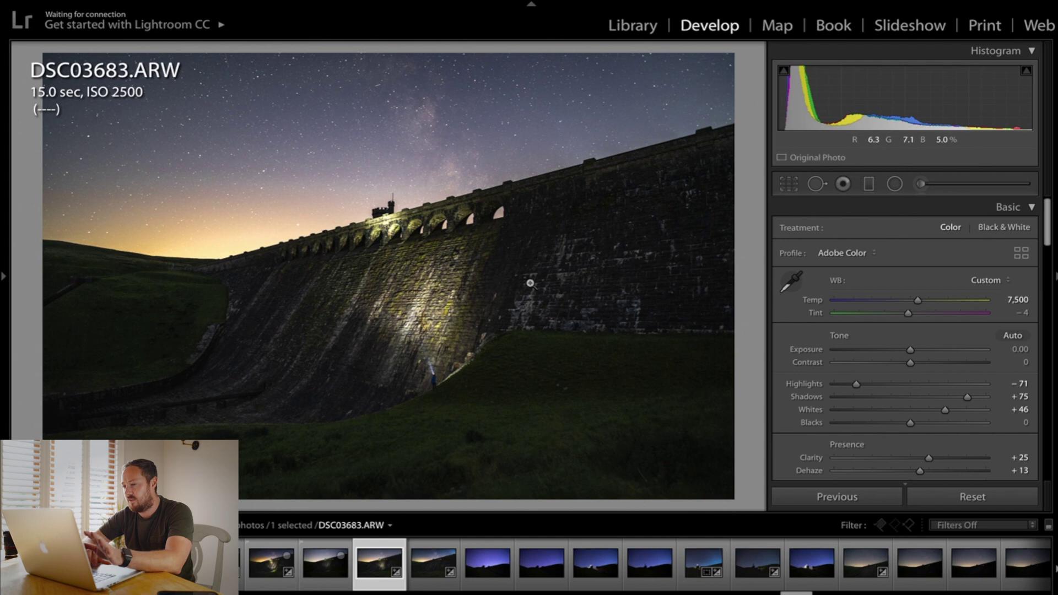
Draw a graduated filter over the sky tilted along the dam's crest, check its mask overlay, and widen and centre it on the tower.
click(870, 185)
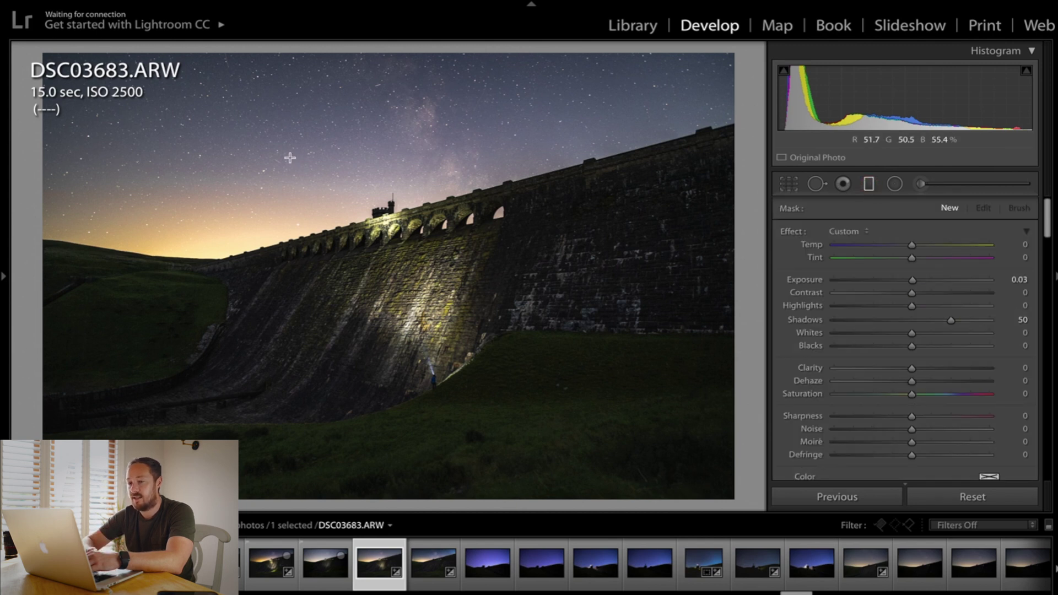
drag(345, 107, 380, 254)
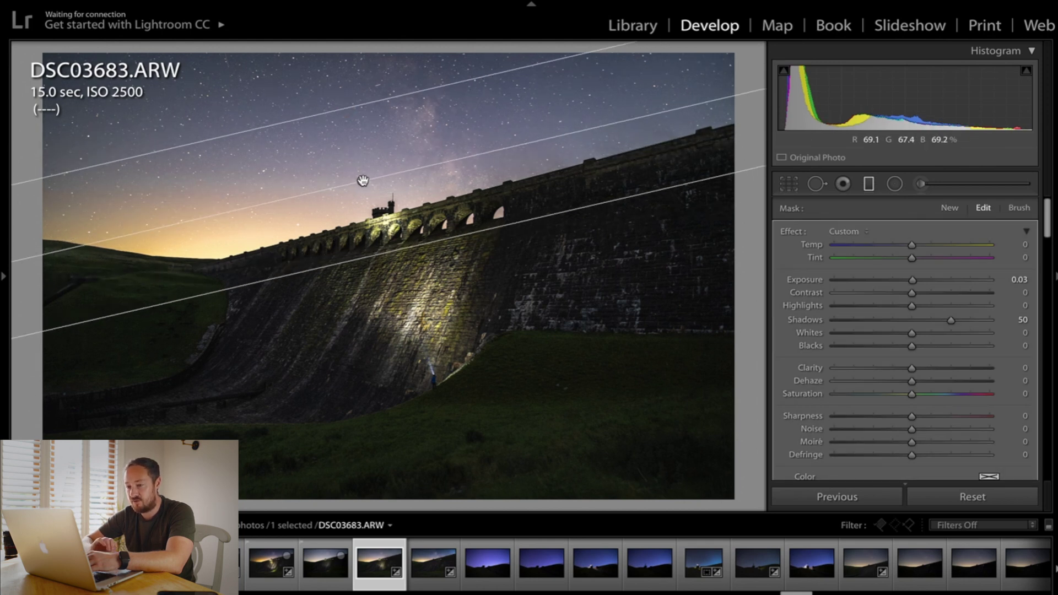
key(o)
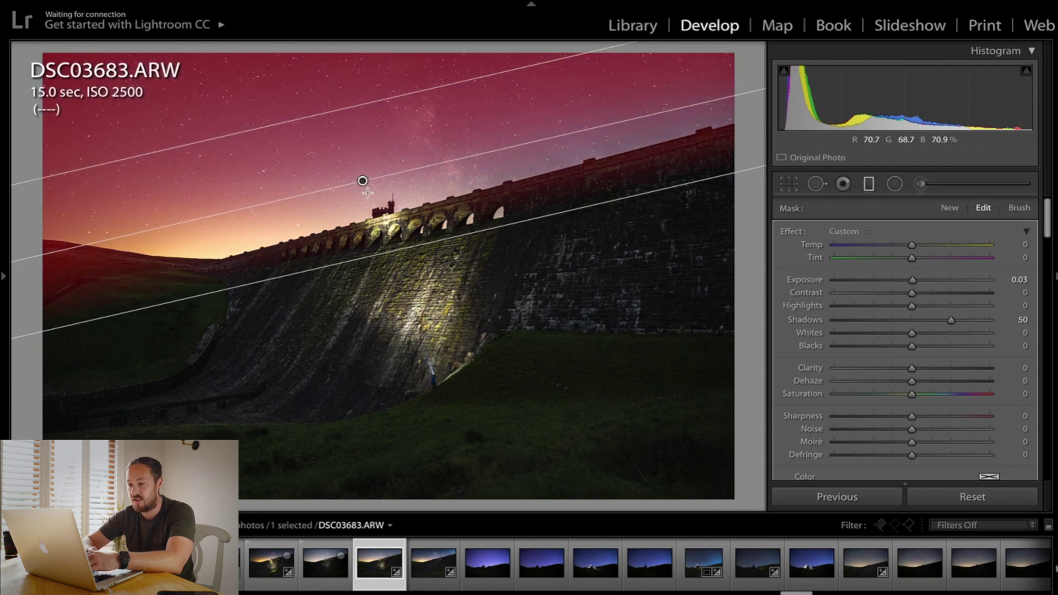
drag(404, 247, 416, 288)
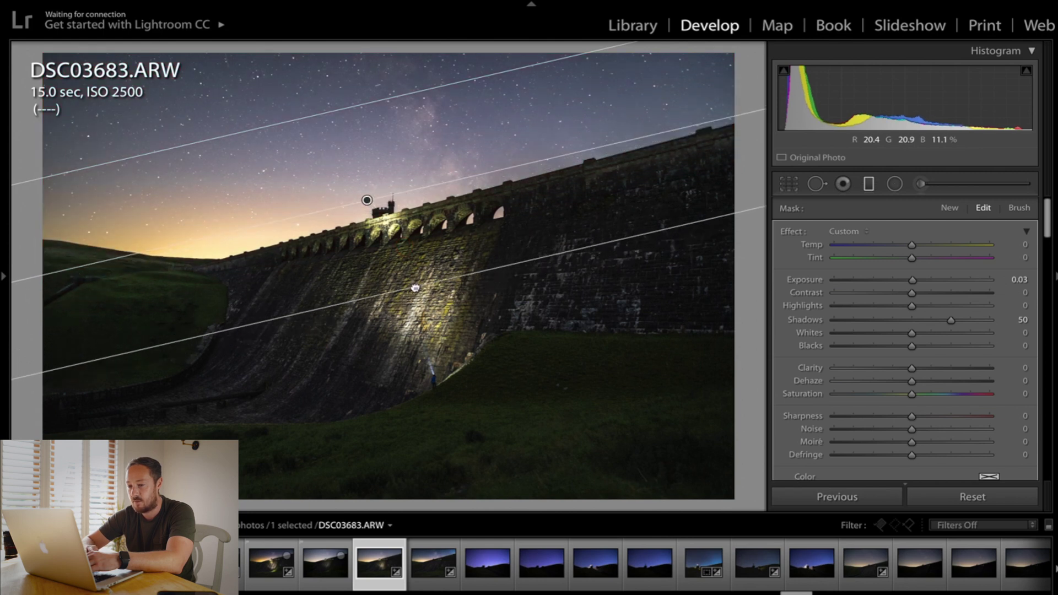
drag(367, 200, 377, 206)
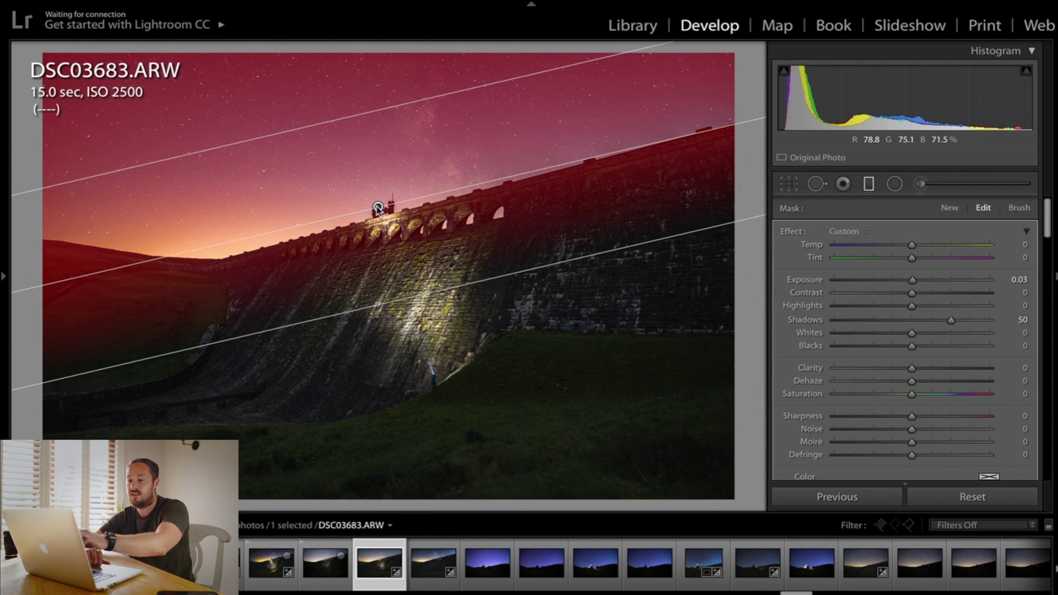
mouse_move(415, 300)
mouse_down()
mouse_move(444, 389)
mouse_move(392, 240)
mouse_move(414, 311)
mouse_up()
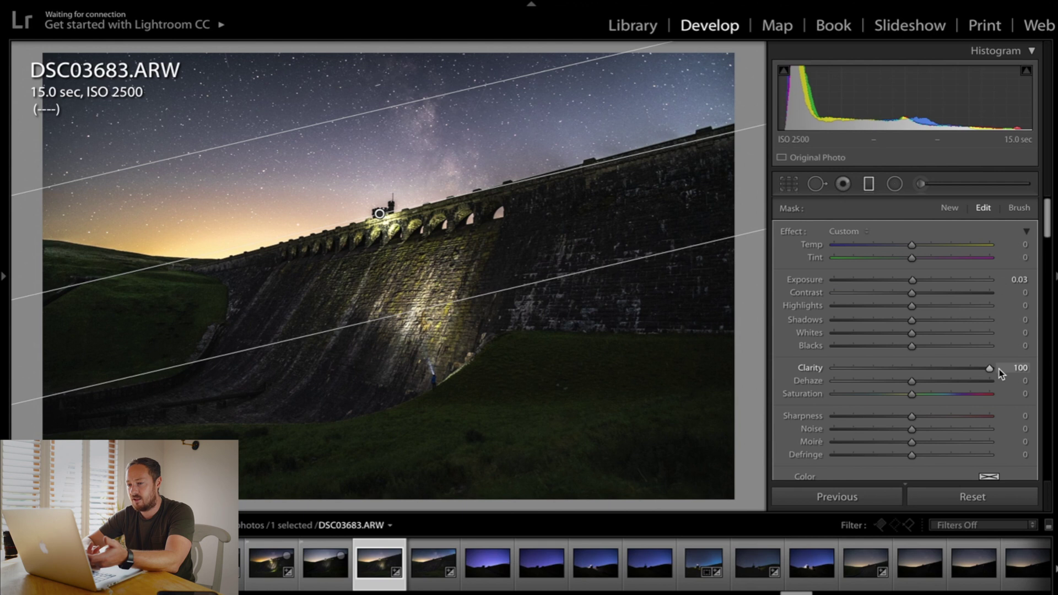
Set the sky filter's Highlights to -42, Shadows to 0, Whites to 25, Clarity to 85 and Dehaze to 6.
drag(993, 369, 979, 368)
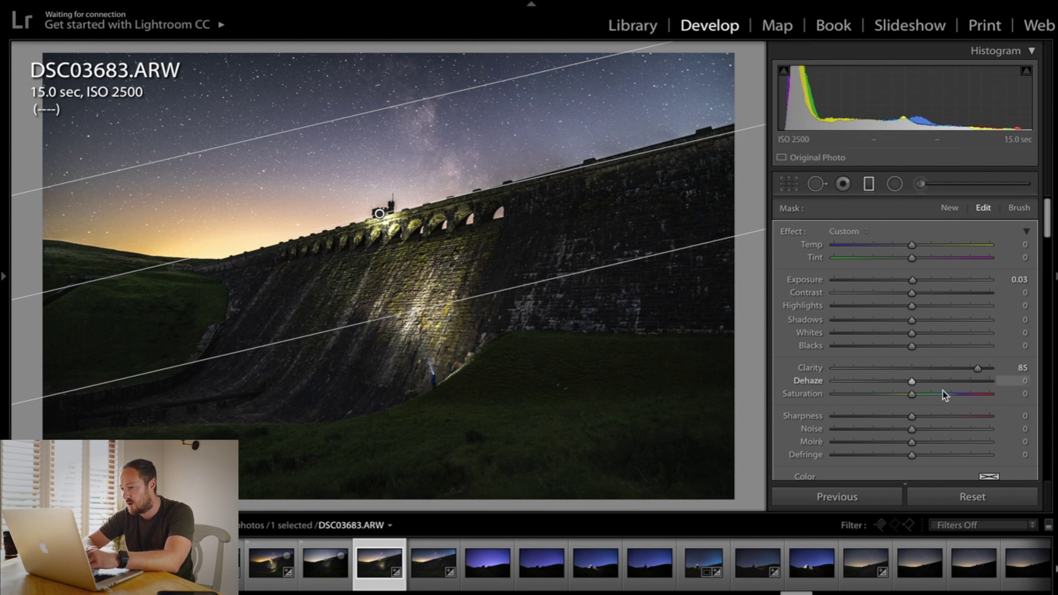
click(931, 381)
click(918, 380)
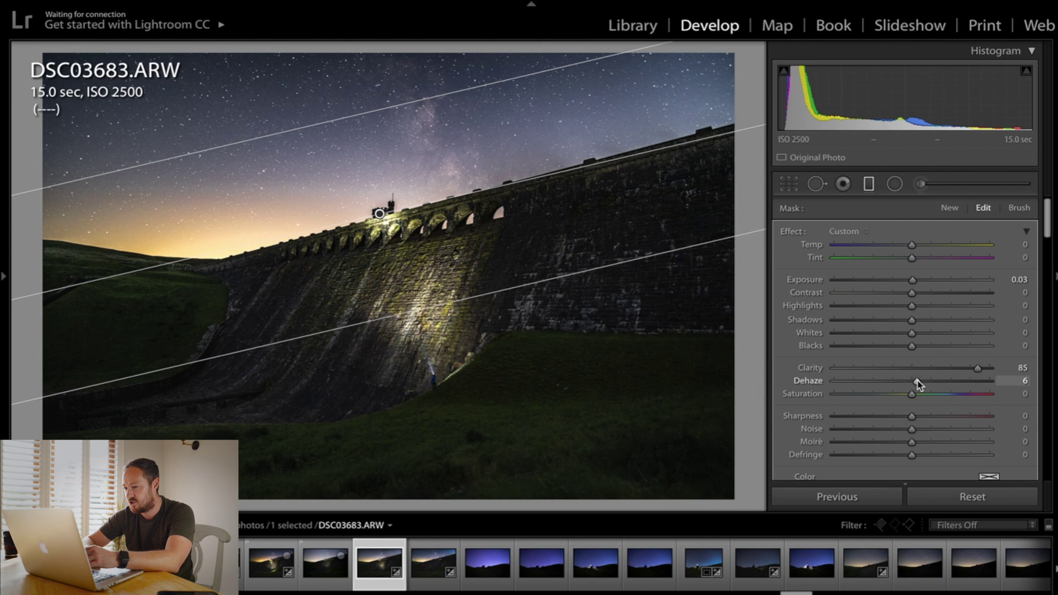
drag(825, 308, 870, 306)
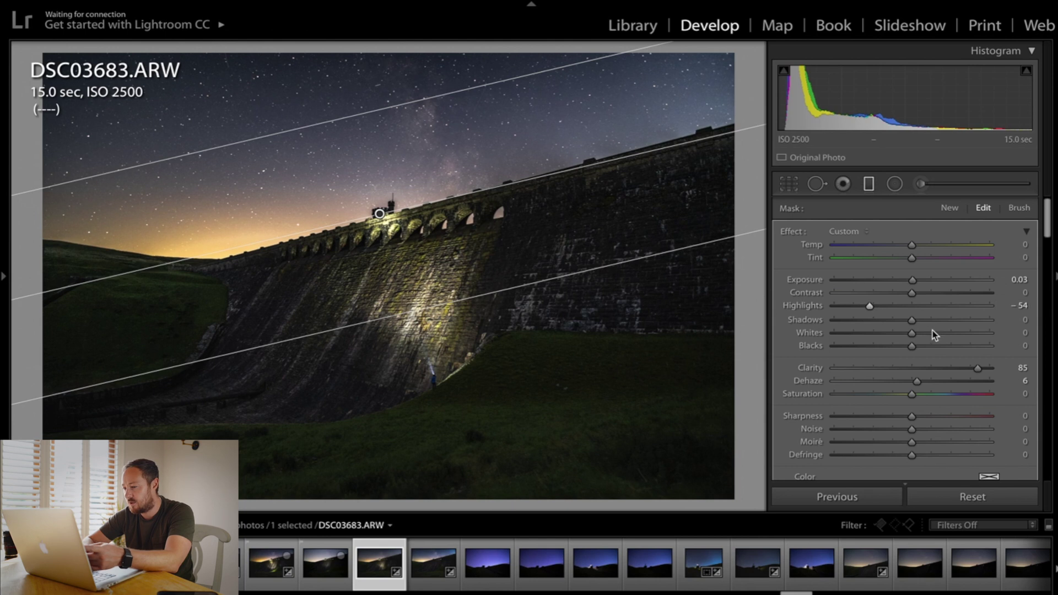
click(931, 332)
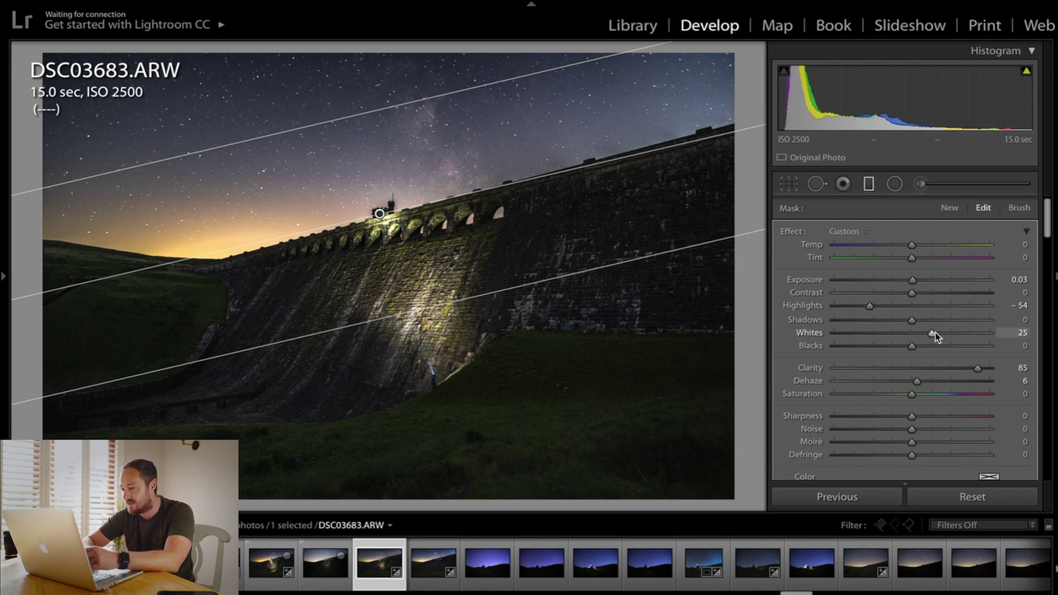
mouse_move(868, 307)
mouse_down()
mouse_move(887, 307)
mouse_move(877, 305)
mouse_up()
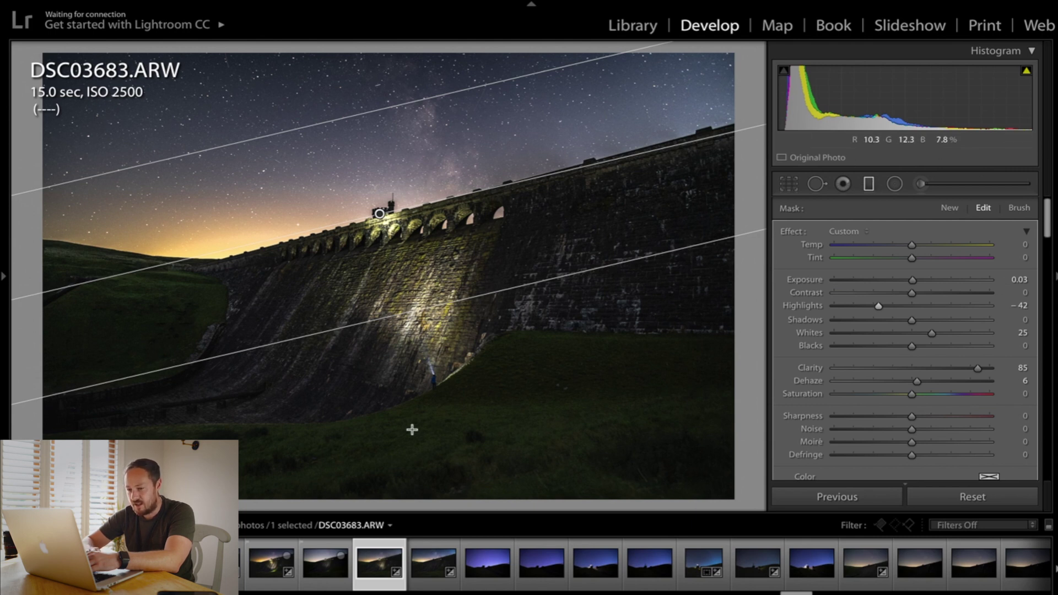
drag(424, 439, 415, 329)
drag(419, 384, 445, 406)
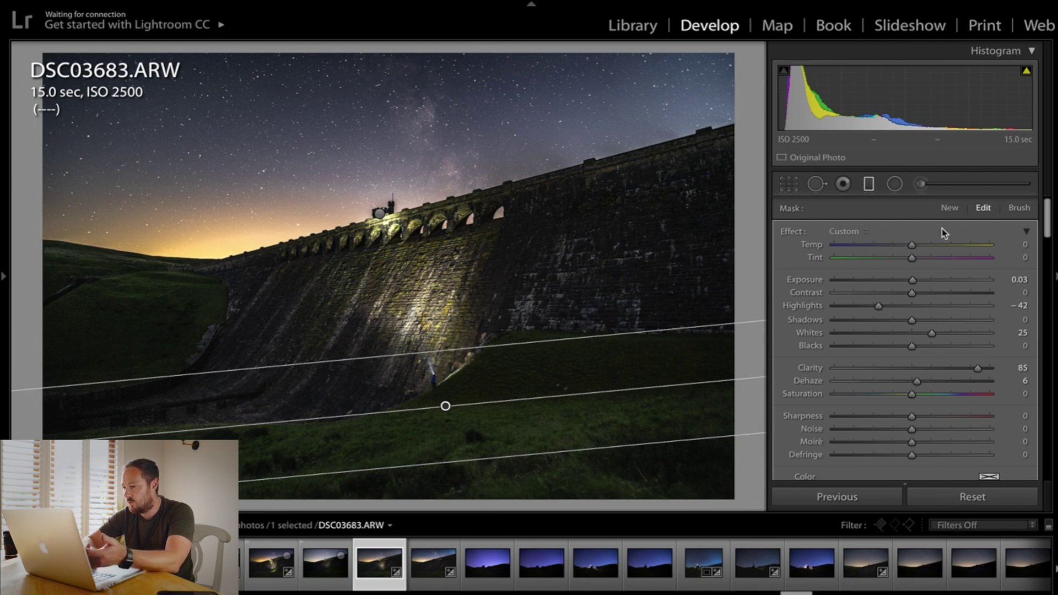
click(950, 208)
click(446, 406)
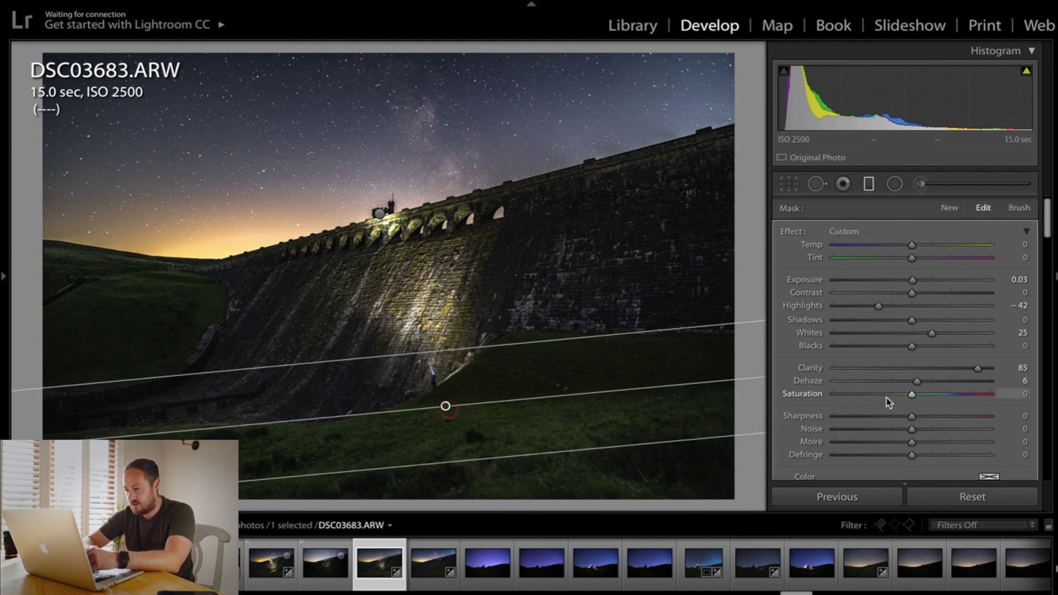
key(Delete)
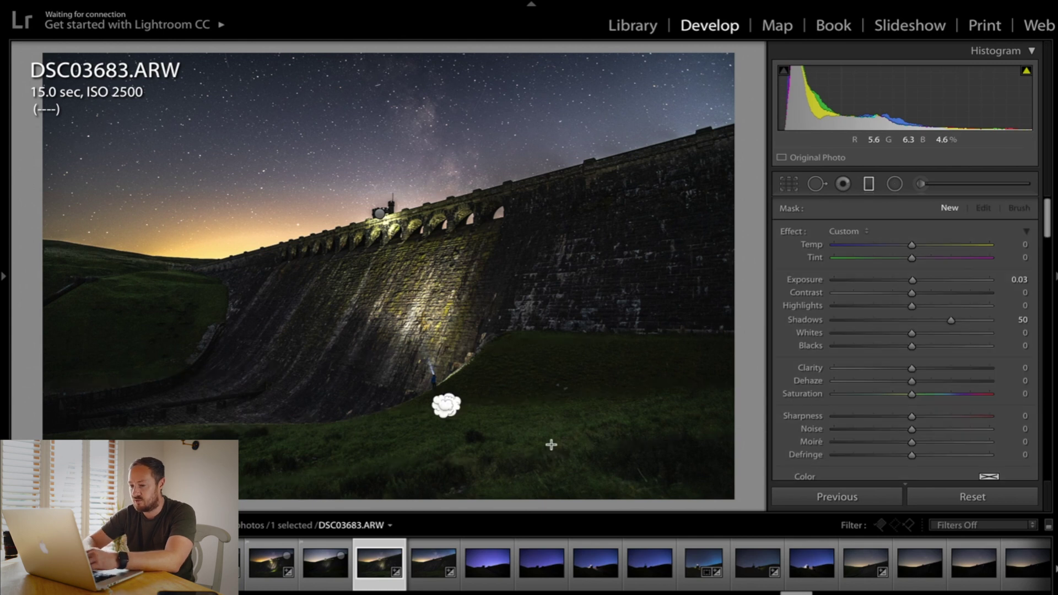
drag(446, 447, 423, 351)
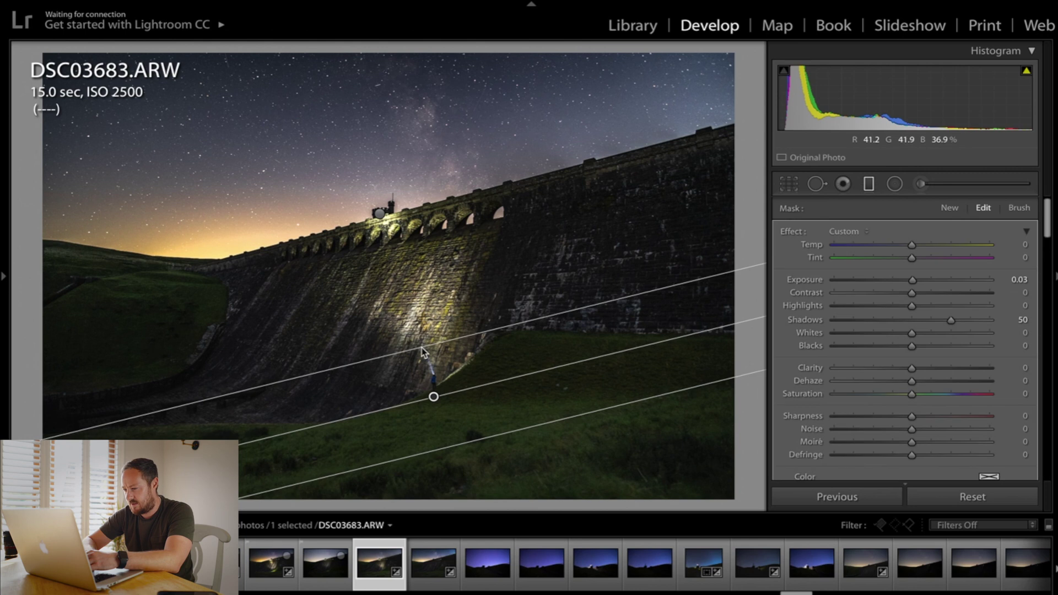
double_click(801, 319)
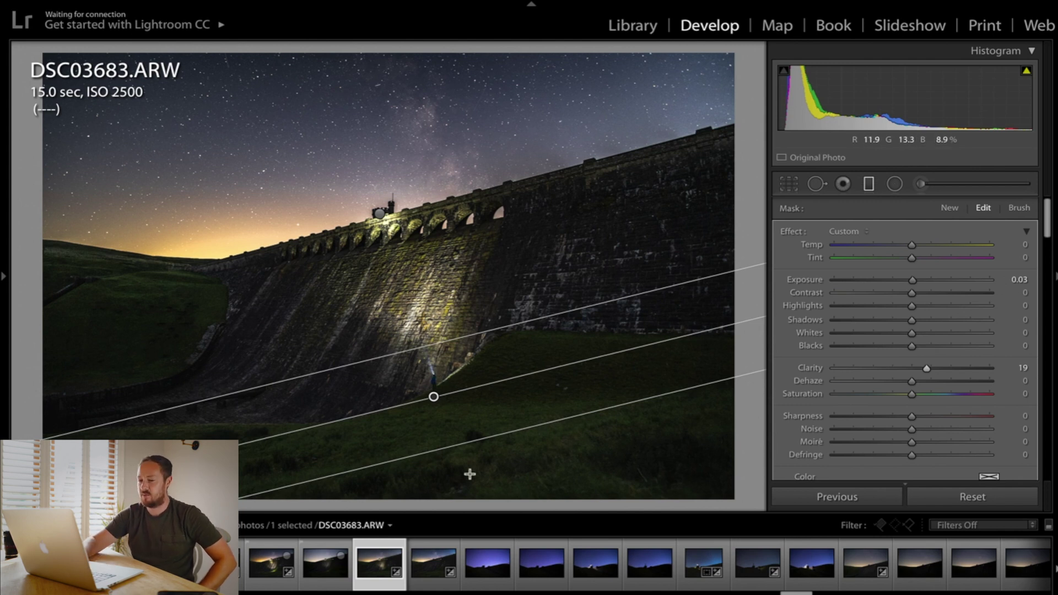
key(Delete)
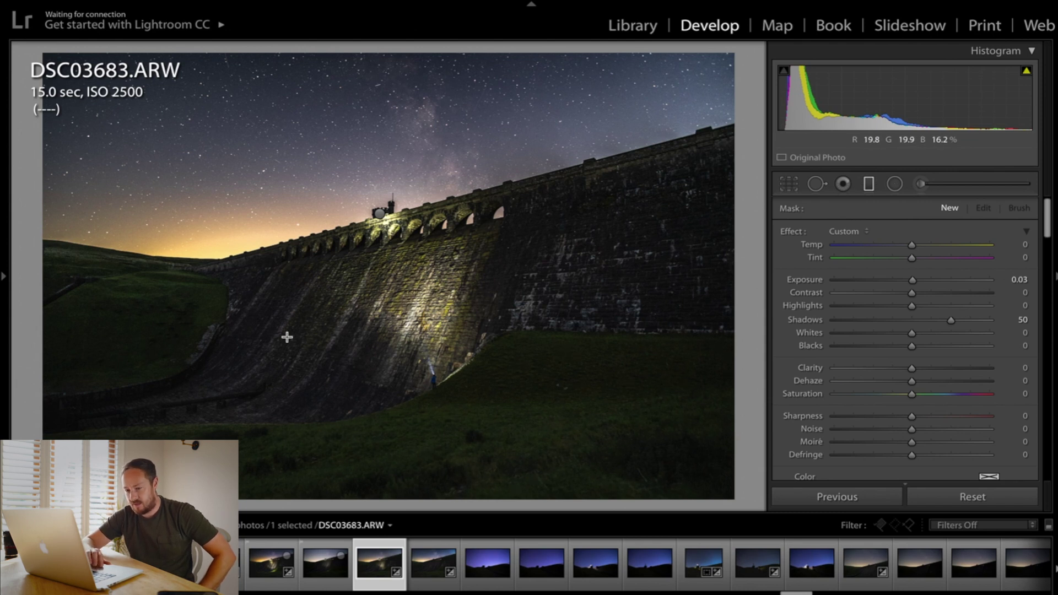
Draw a radial filter around the person at the dam's foot, centre it on them, and check its feather and invert settings.
click(896, 186)
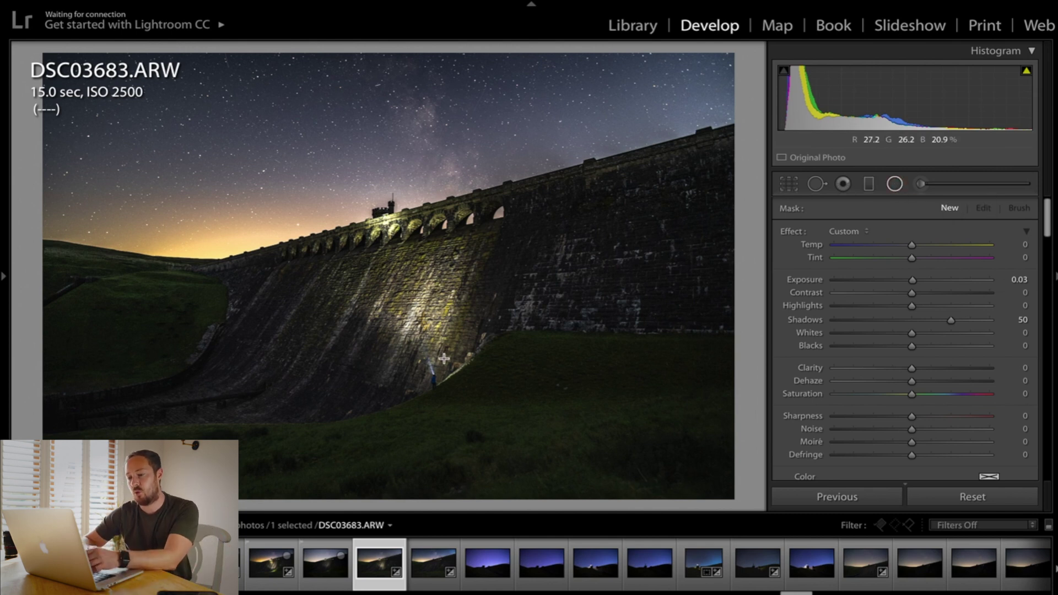
drag(394, 340, 473, 396)
drag(394, 340, 434, 375)
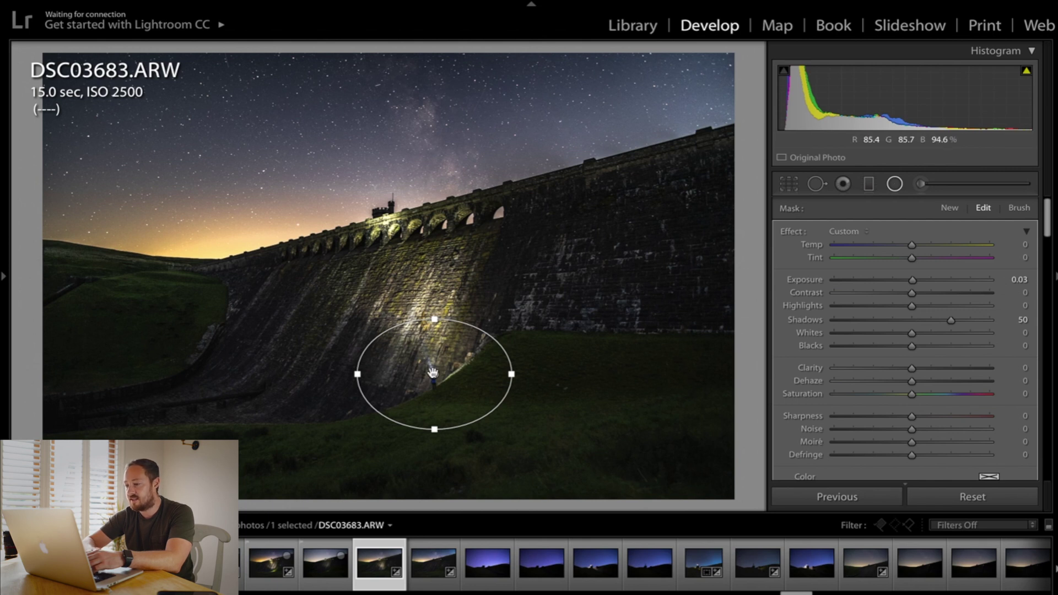
scroll(929, 333, down, 2)
scroll(928, 333, down, 2)
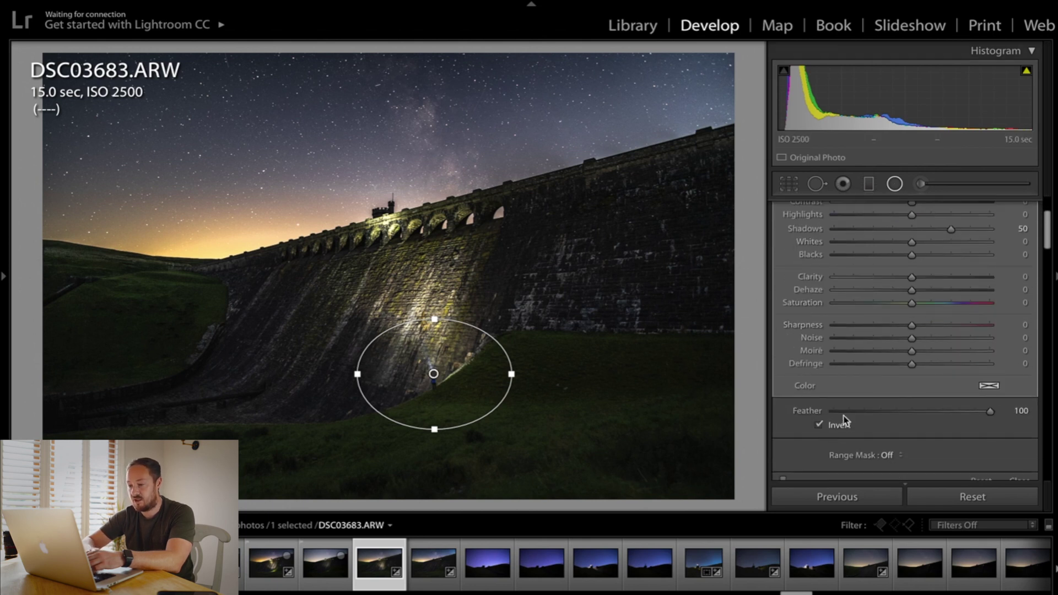
scroll(884, 322, up, 4)
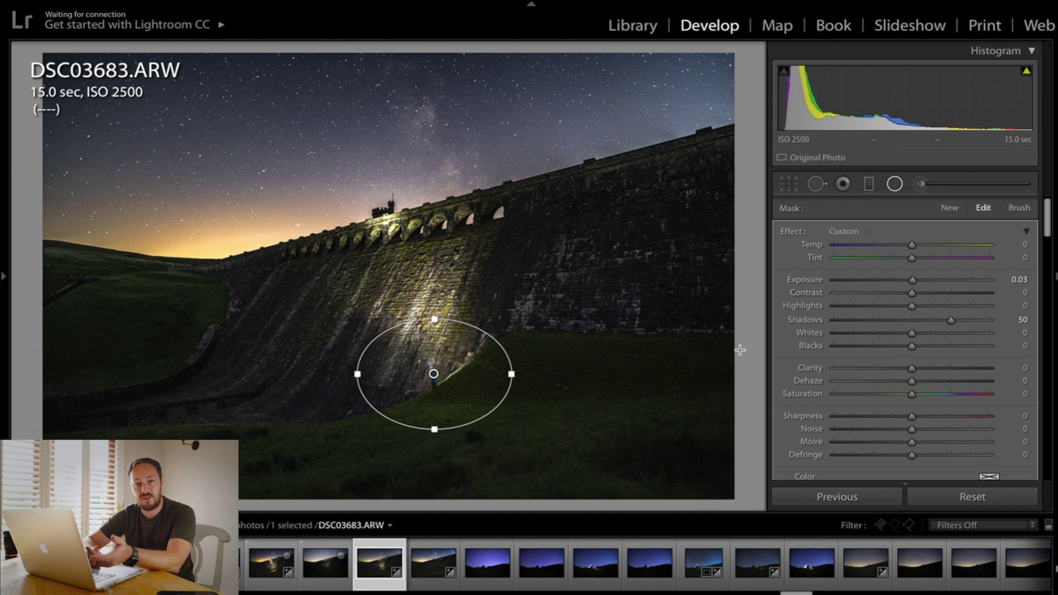
drag(303, 165, 613, 428)
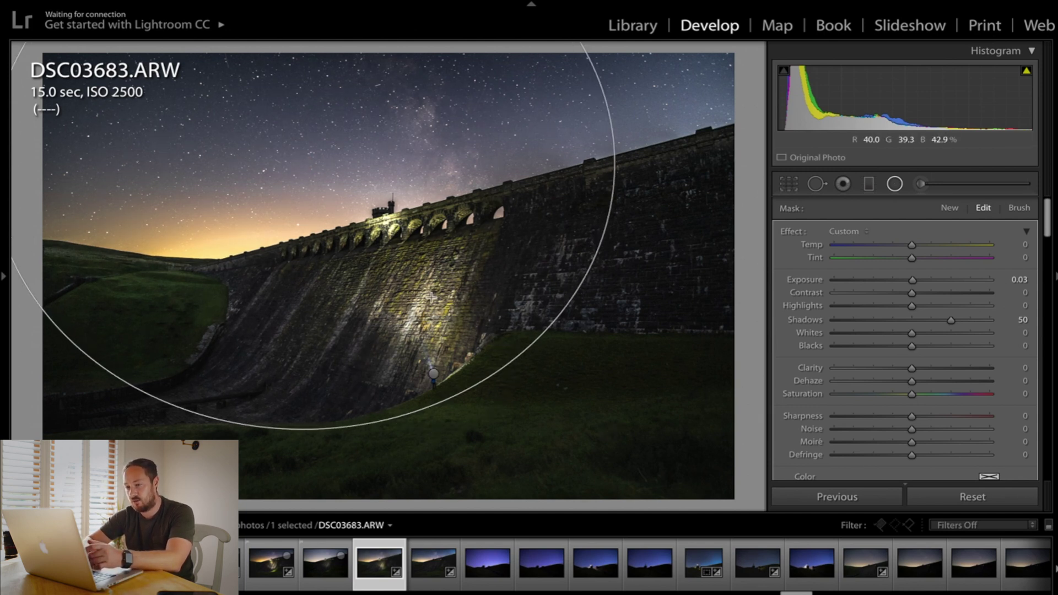
drag(303, 159, 400, 260)
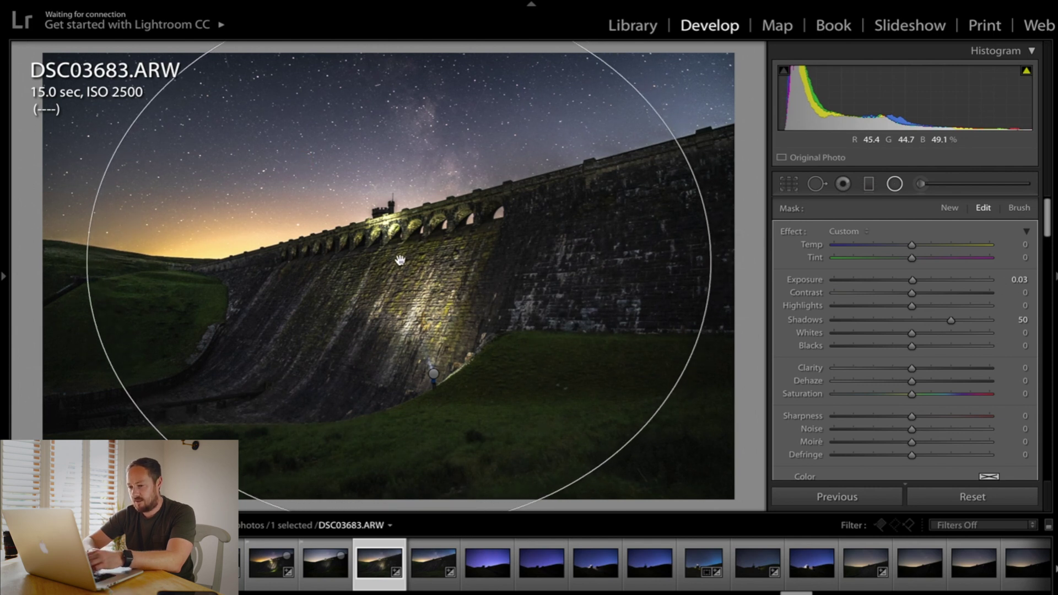
mouse_move(921, 316)
mouse_down()
mouse_move(883, 320)
mouse_move(940, 320)
mouse_up()
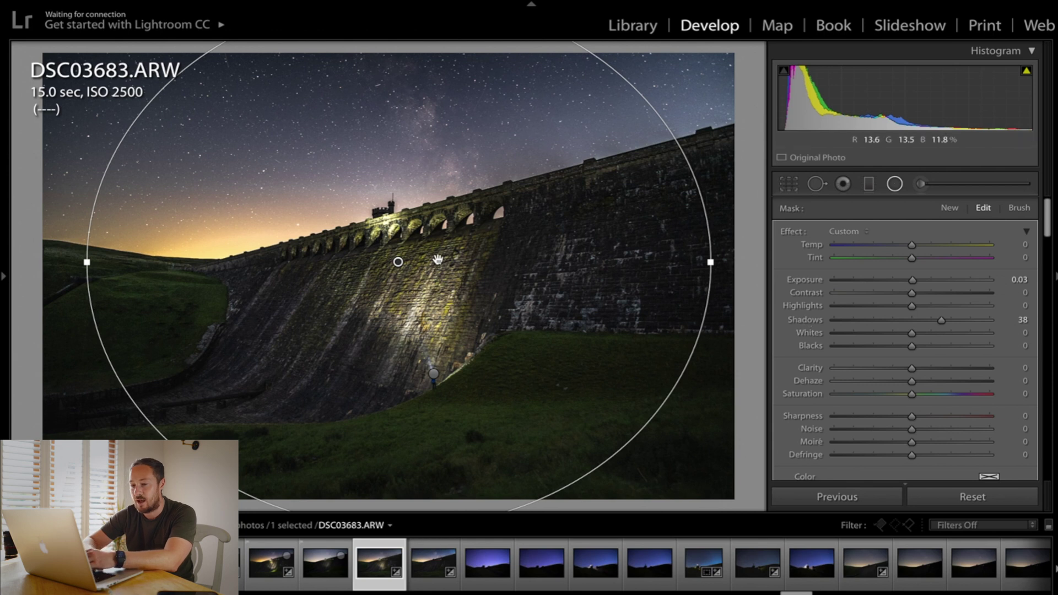
key(Delete)
Set the Highlights to 46, Shadows to 74 and Clarity to 58 in the radial filter around the person.
click(434, 374)
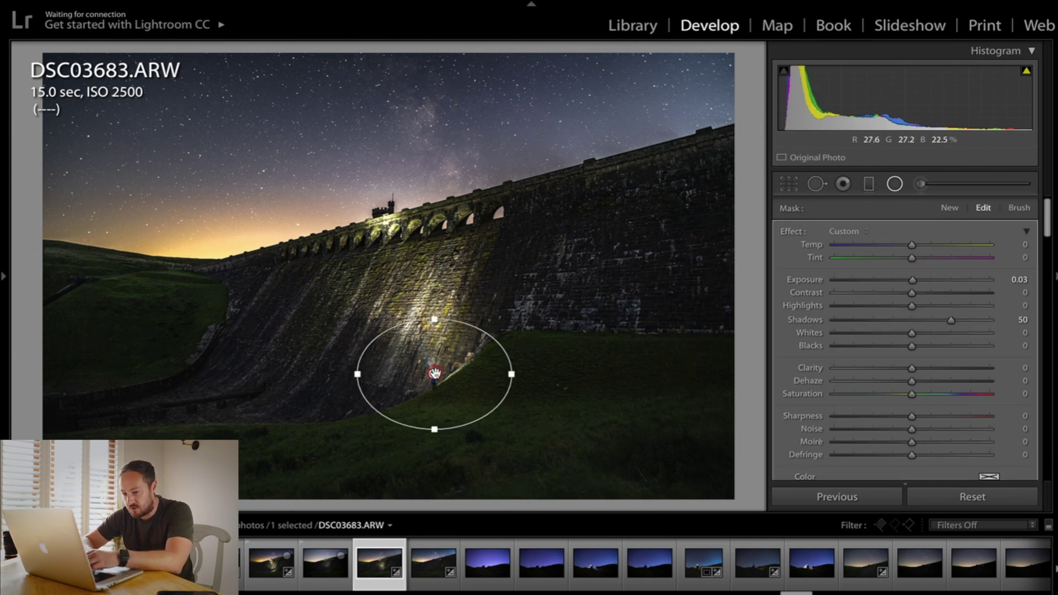
mouse_move(951, 320)
mouse_down()
mouse_move(970, 321)
mouse_move(948, 306)
mouse_up()
click(912, 369)
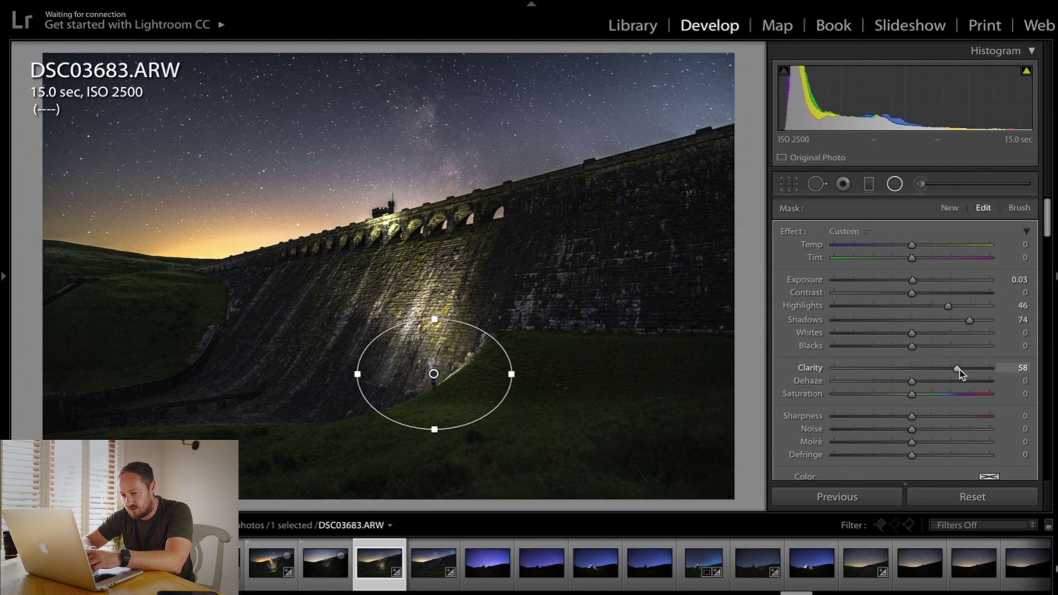
Set the Clarity to 42 and Dehaze to 15 in the radial filter around the person, and view the photo without the filter overlay.
drag(948, 368, 924, 381)
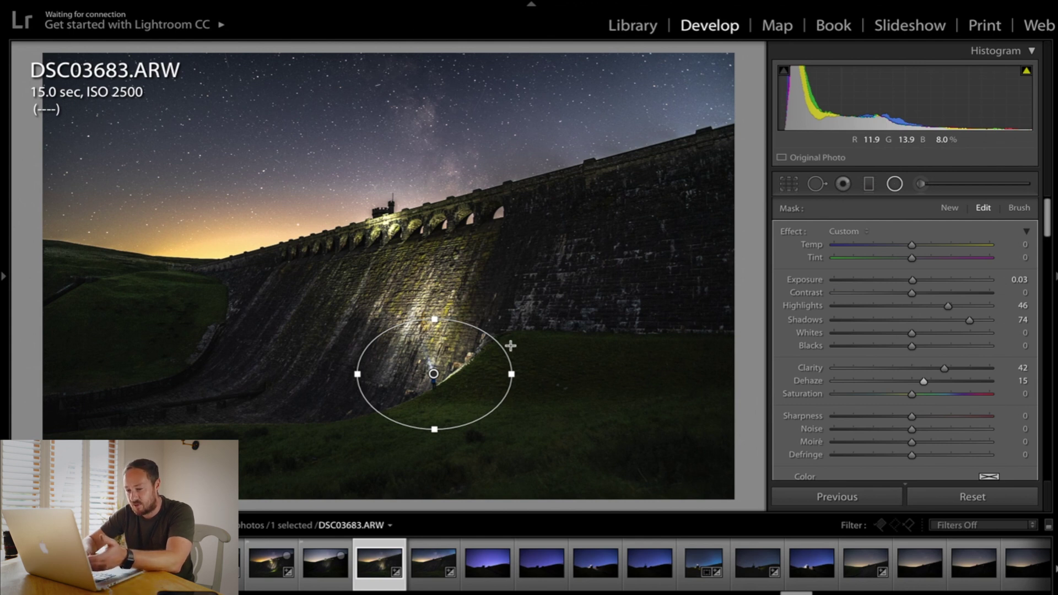
key(shift+m)
click(443, 383)
mouse_move(441, 379)
mouse_down()
mouse_move(524, 373)
mouse_move(550, 296)
mouse_move(515, 281)
mouse_move(495, 322)
mouse_up()
click(895, 185)
key(shift+m)
click(461, 305)
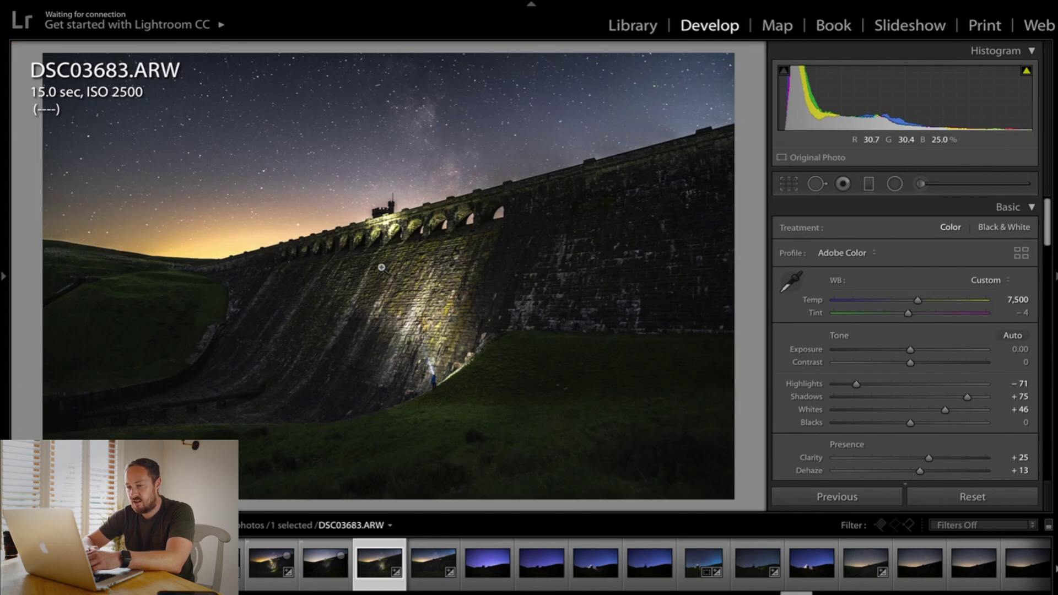
click(344, 258)
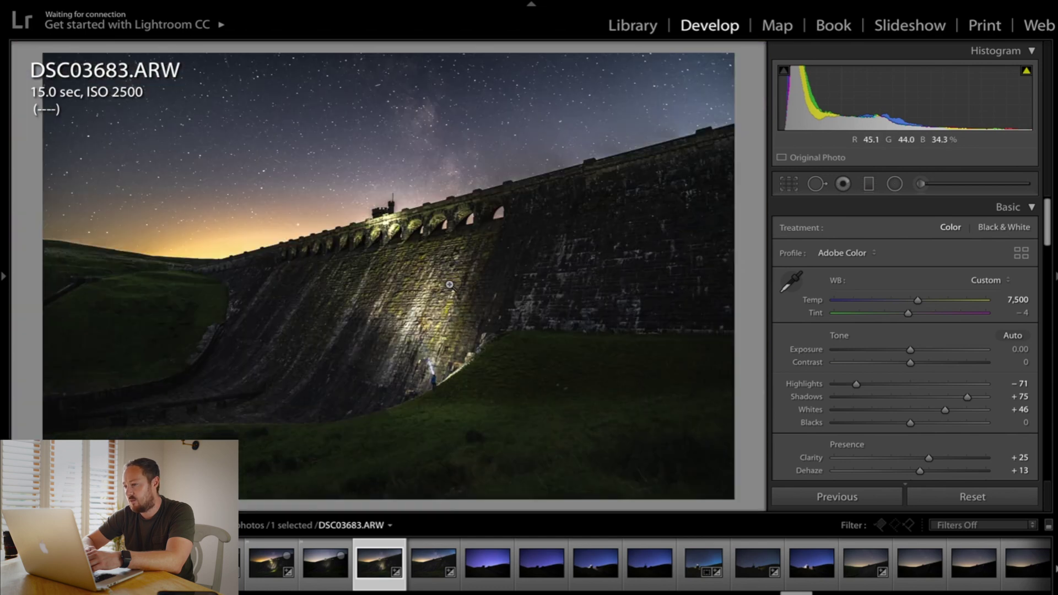
Draw a wide radial filter over the orange glow on the horizon, centre it there, and tilt it along the dam's crest.
click(895, 184)
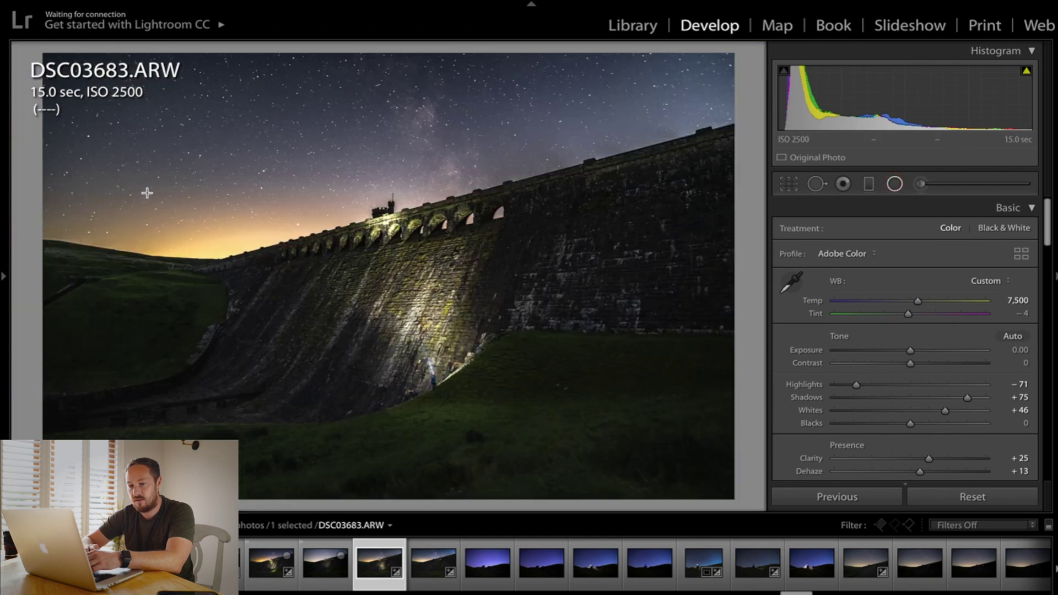
click(81, 187)
drag(268, 250, 279, 247)
mouse_move(81, 191)
mouse_down()
mouse_move(249, 221)
mouse_move(217, 223)
mouse_up()
drag(349, 188, 344, 173)
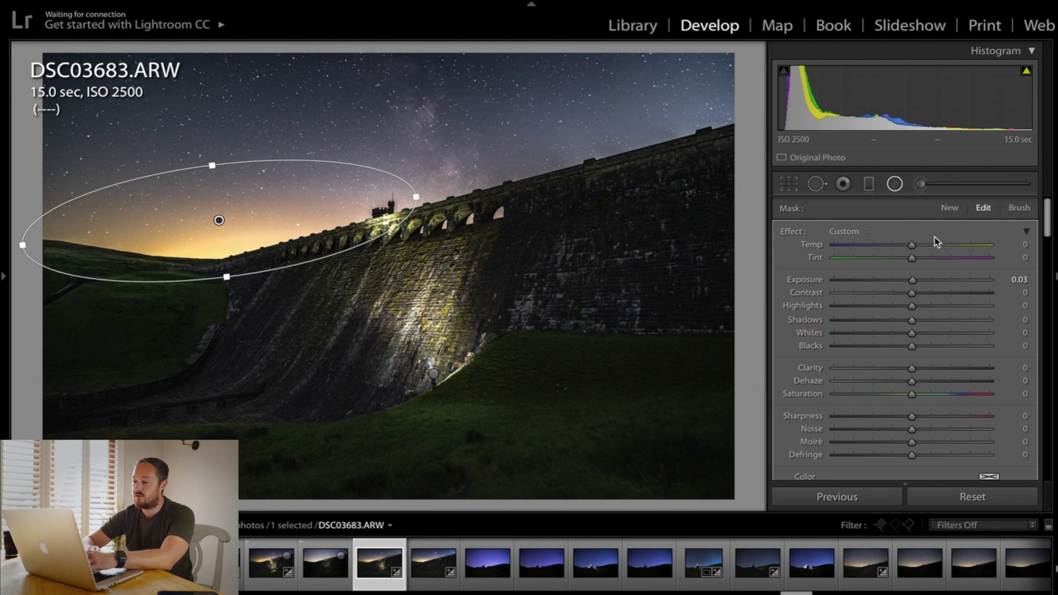
Set the Temp to 73 and Saturation to -14 in the horizon glow's radial filter and finish editing it.
drag(914, 247, 1008, 251)
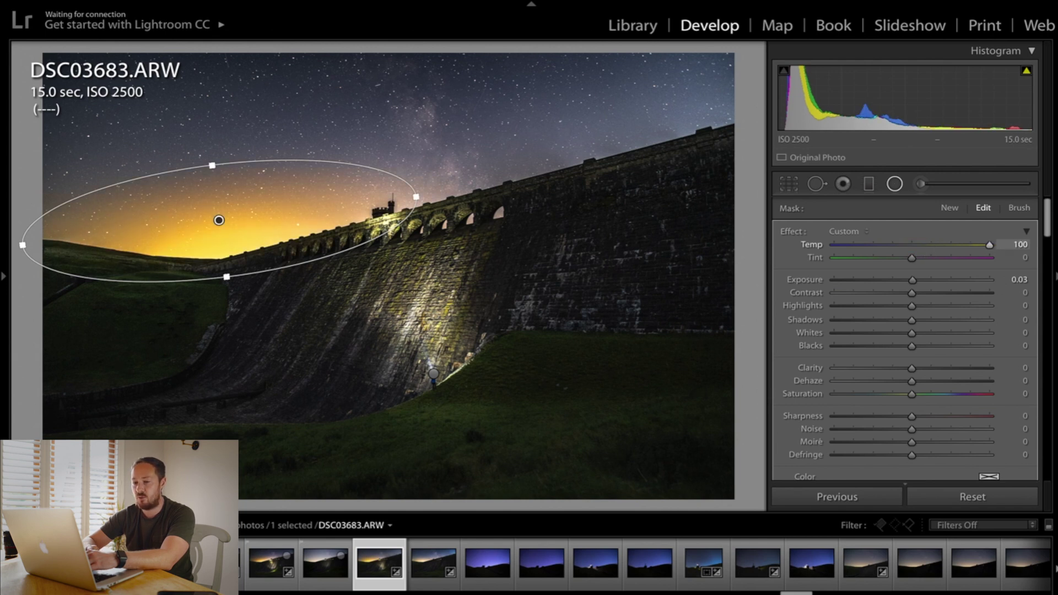
click(969, 244)
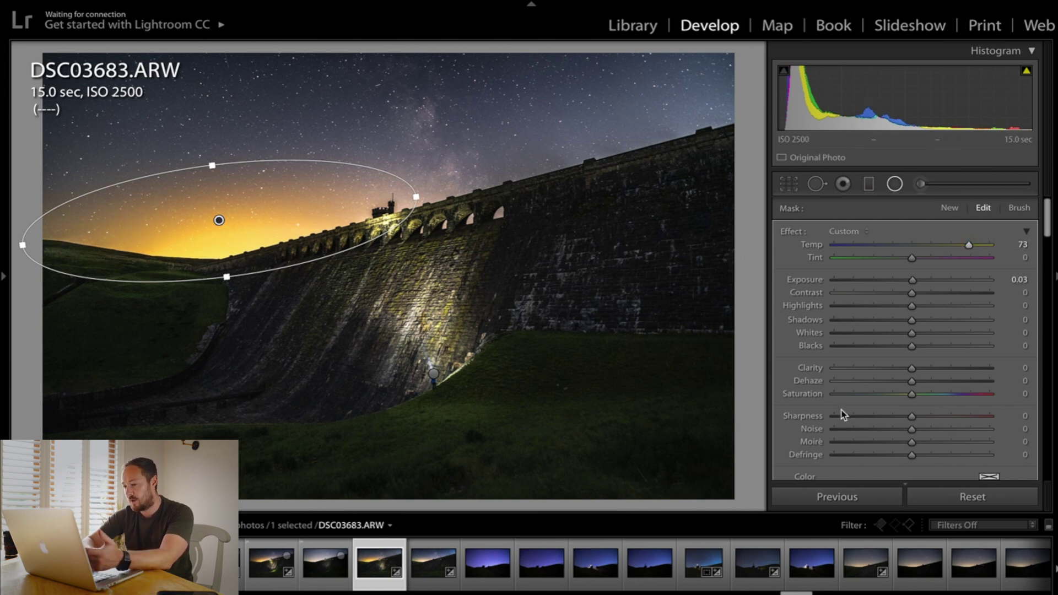
drag(911, 395, 902, 398)
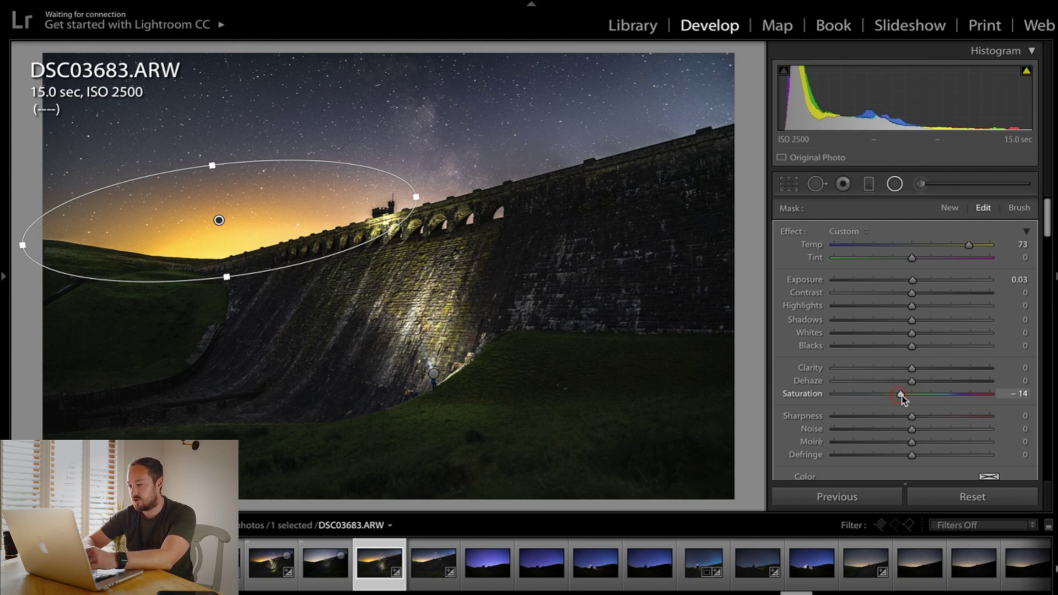
key(shift+m)
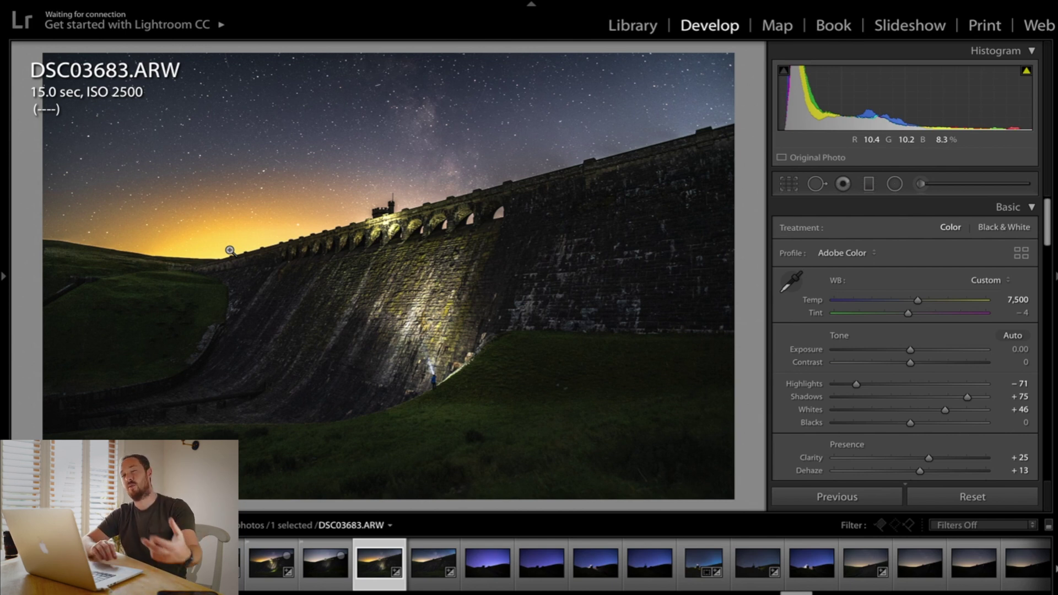
Draw a tall radial filter over the Milky Way above the dam, tilted along it and centred on its core.
click(893, 184)
drag(379, 83, 428, 112)
drag(376, 82, 447, 131)
drag(447, 131, 442, 130)
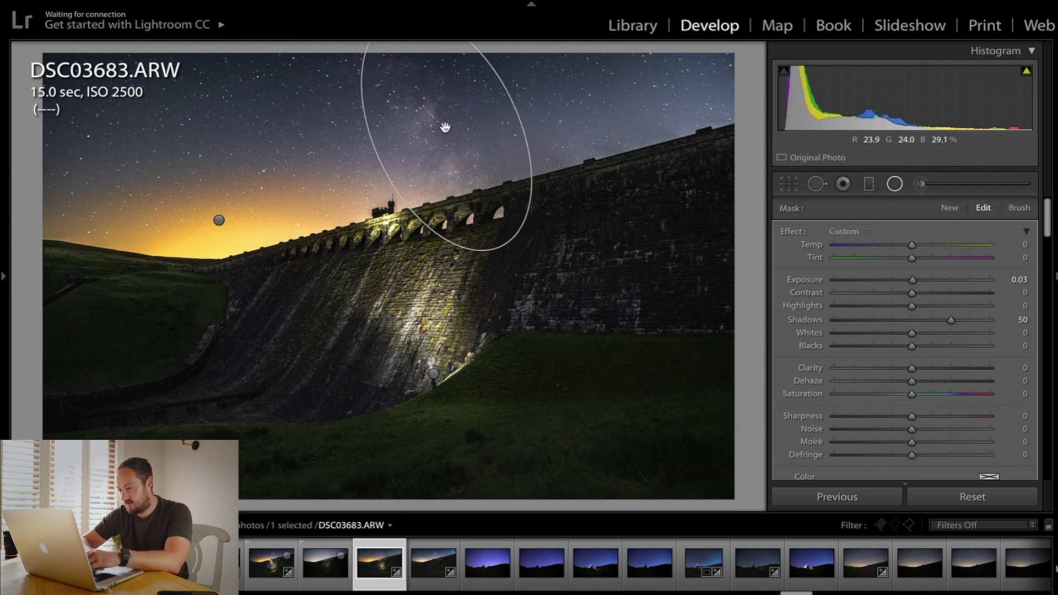
Set the Milky Way filter's Shadows to 0, Clarity to 24 and Contrast to 26.
double_click(809, 319)
drag(912, 367, 953, 368)
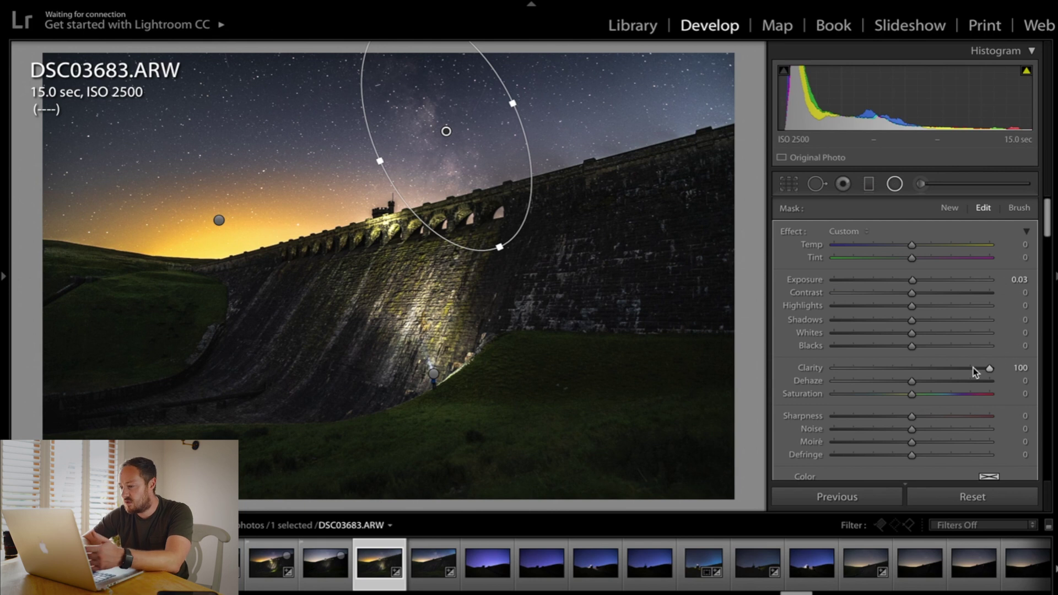
click(929, 368)
drag(914, 292, 1035, 303)
click(934, 296)
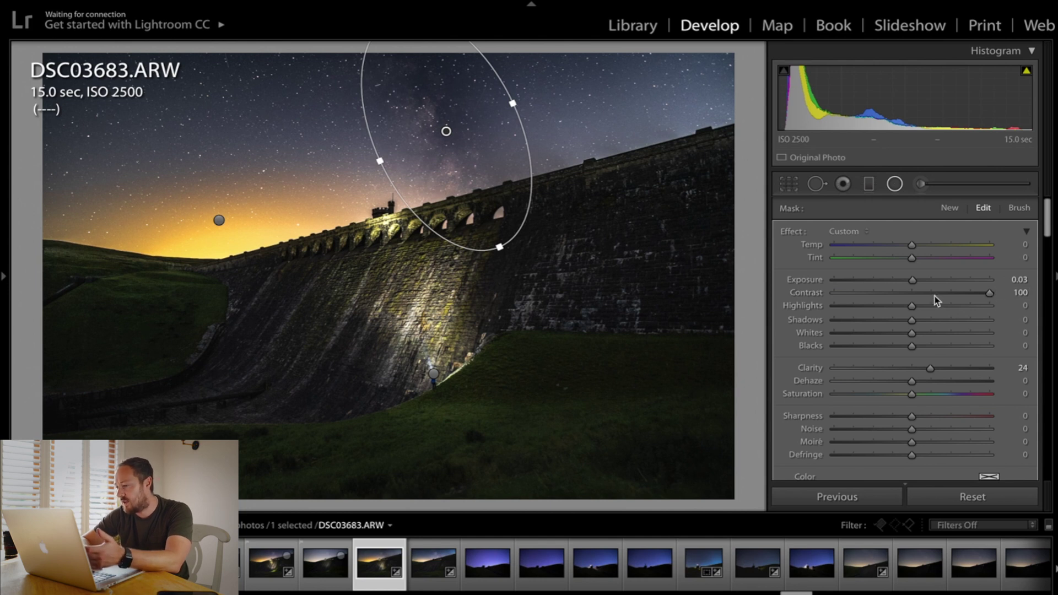
Set the Milky Way filter's Highlights to 0 and Whites to 34, and finish editing it.
click(911, 305)
drag(911, 307, 941, 334)
double_click(810, 307)
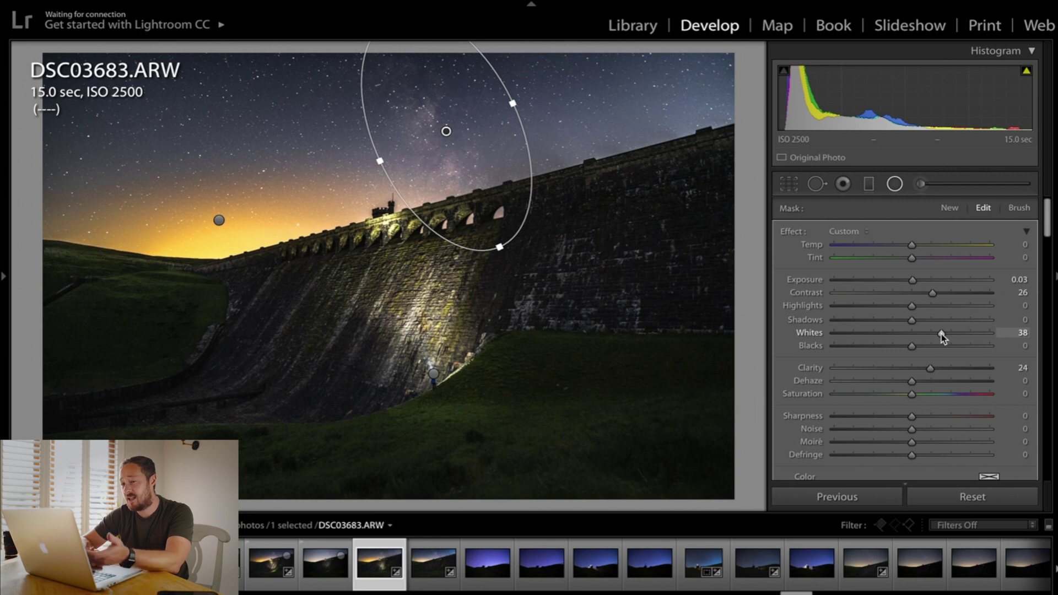
drag(941, 334, 938, 334)
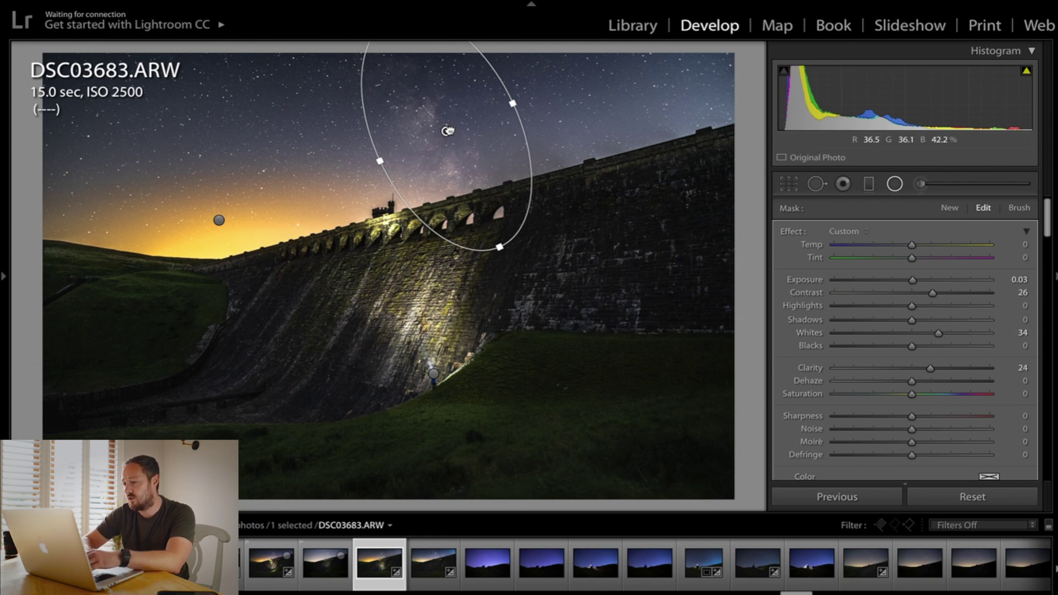
drag(446, 131, 453, 130)
key(shift+m)
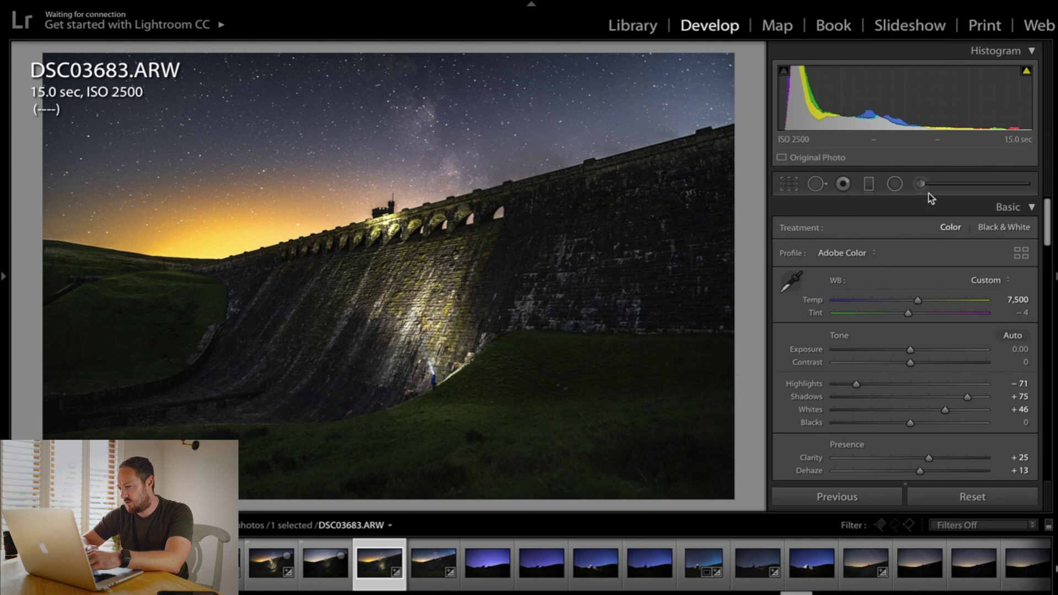
Reselect the sky's graduated filter at the tower and set its Highlights to -89.
click(870, 185)
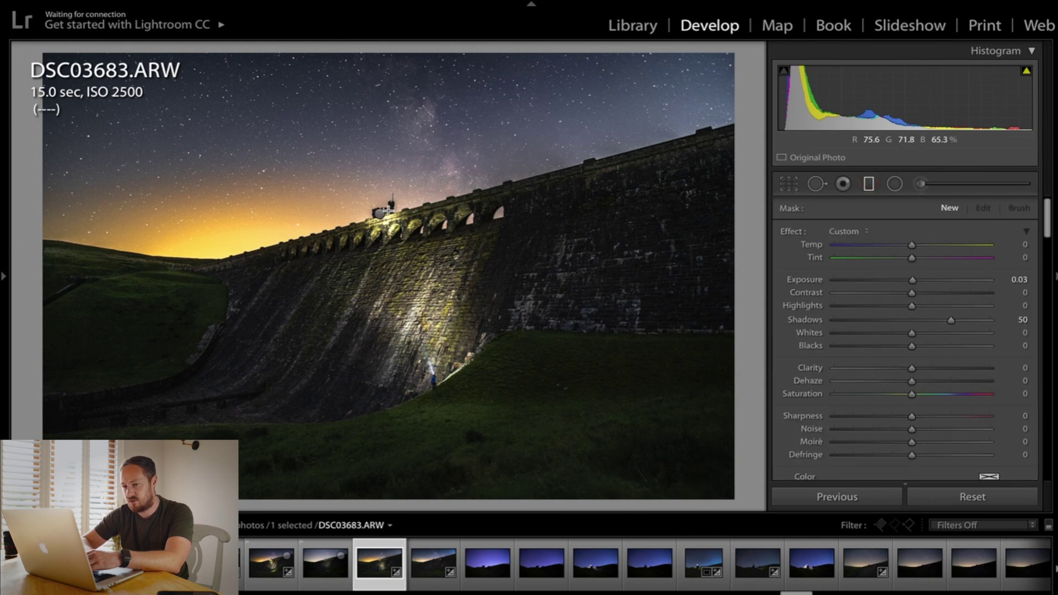
click(378, 211)
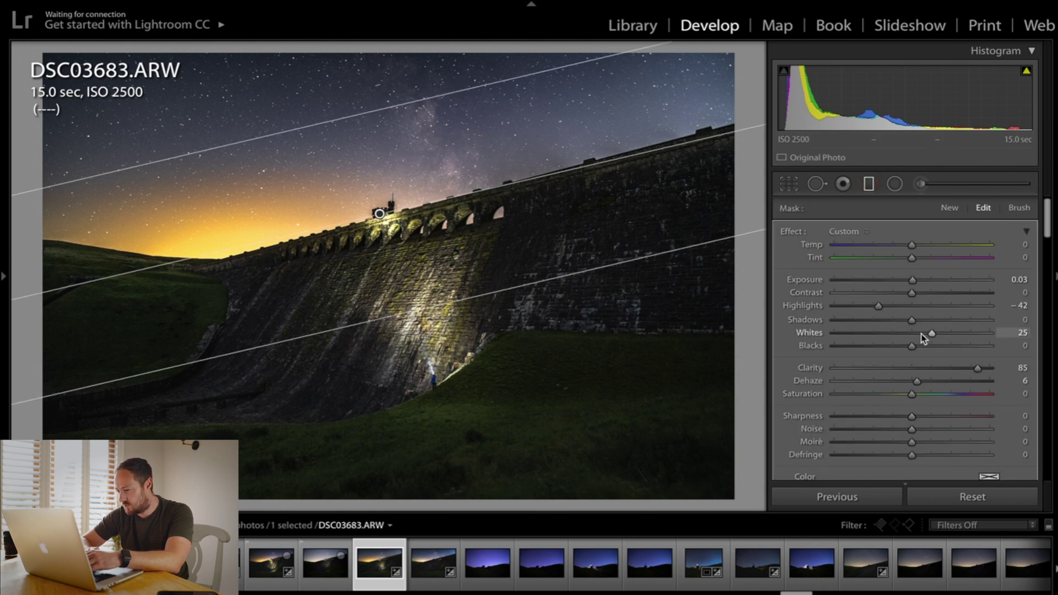
drag(861, 303, 841, 306)
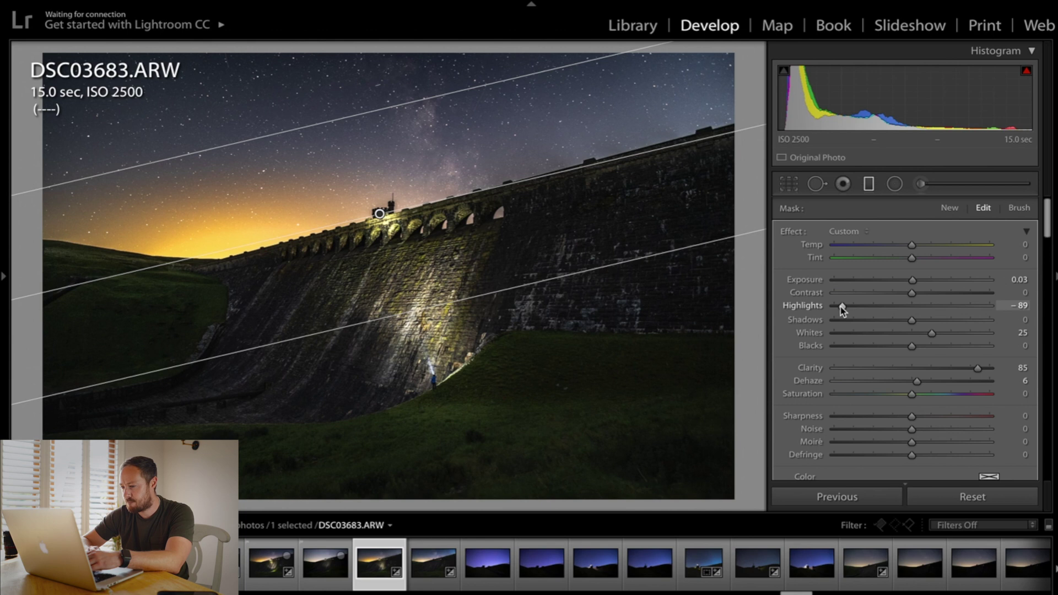
key(m)
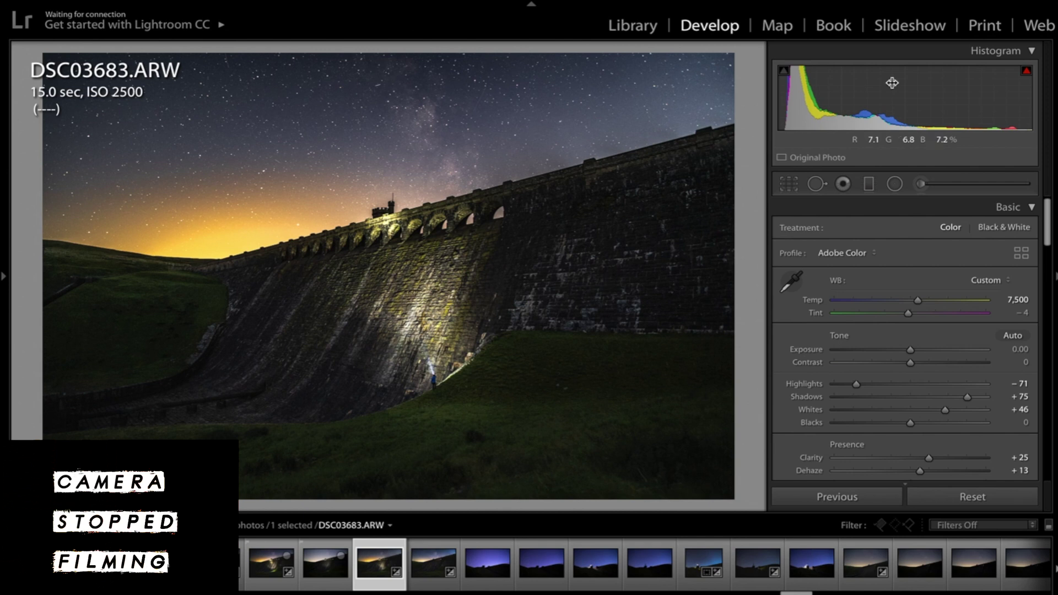
Paint an adjustment brush stroke along the Milky Way with Shadows at 0.
click(919, 185)
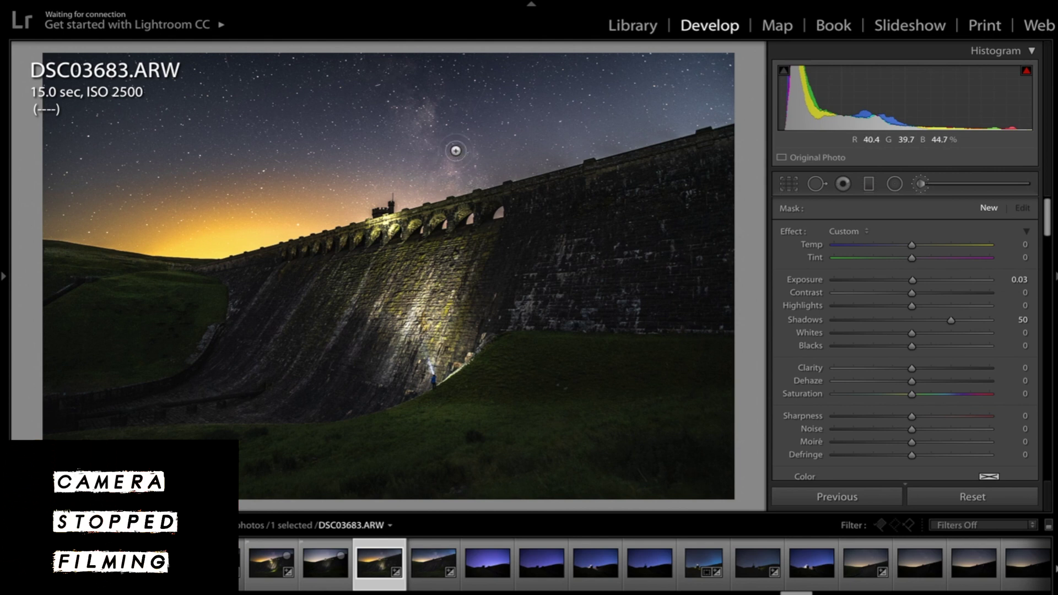
double_click(808, 317)
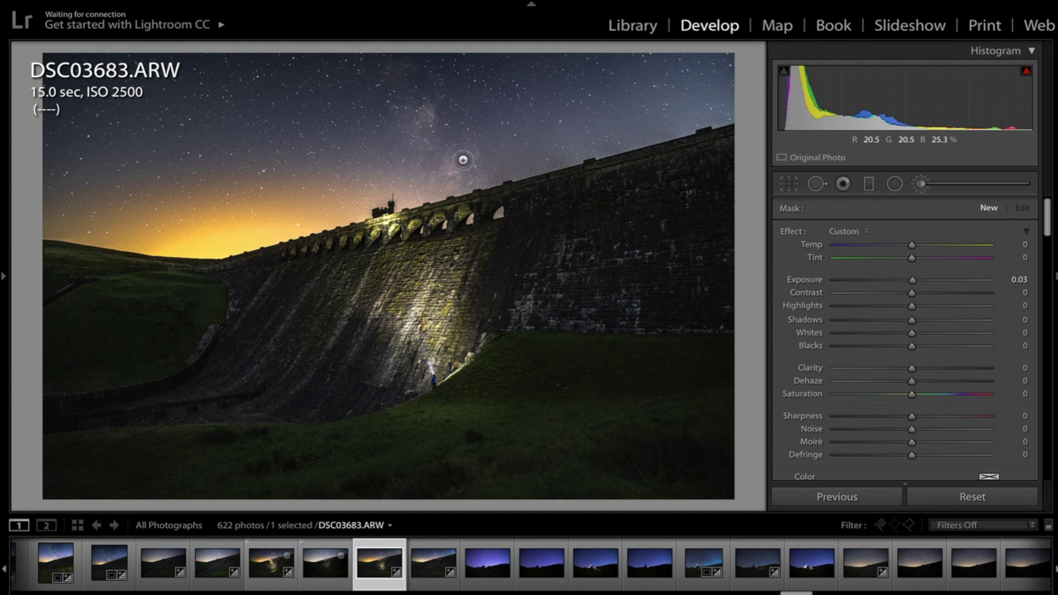
drag(482, 170, 481, 169)
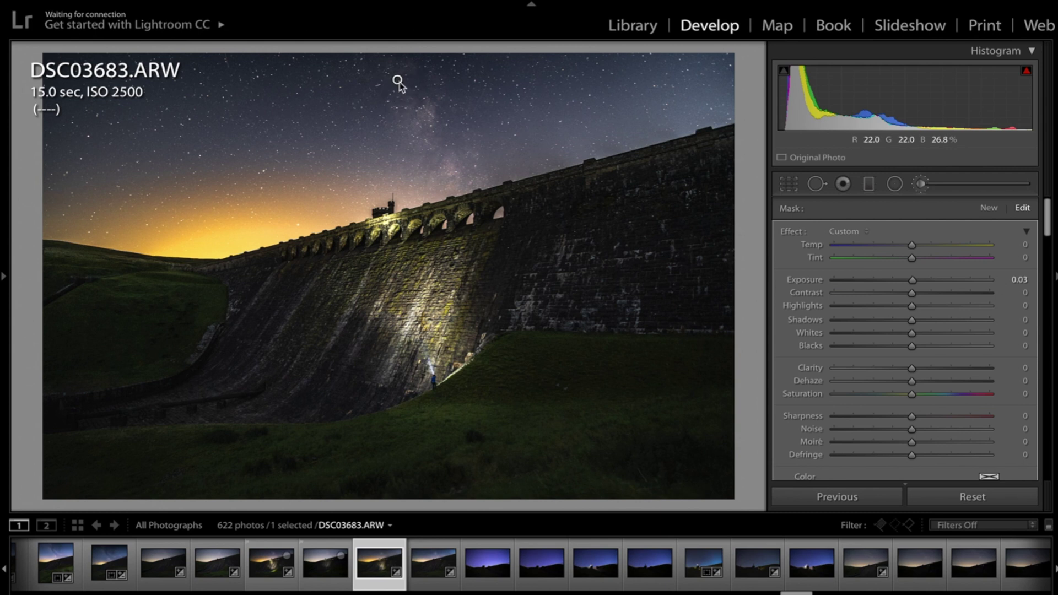
mouse_move(398, 81)
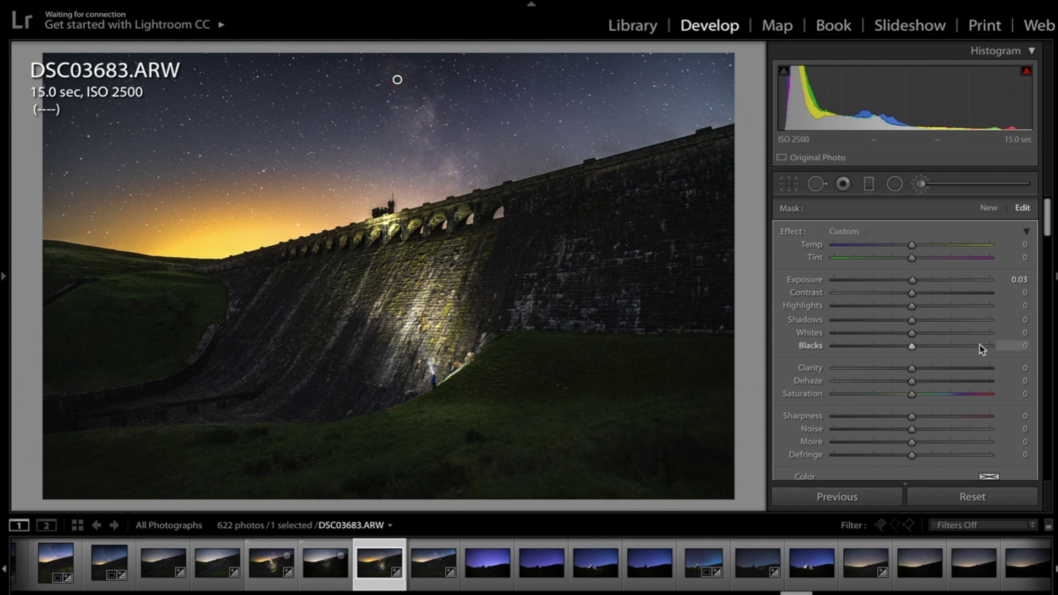
click(921, 183)
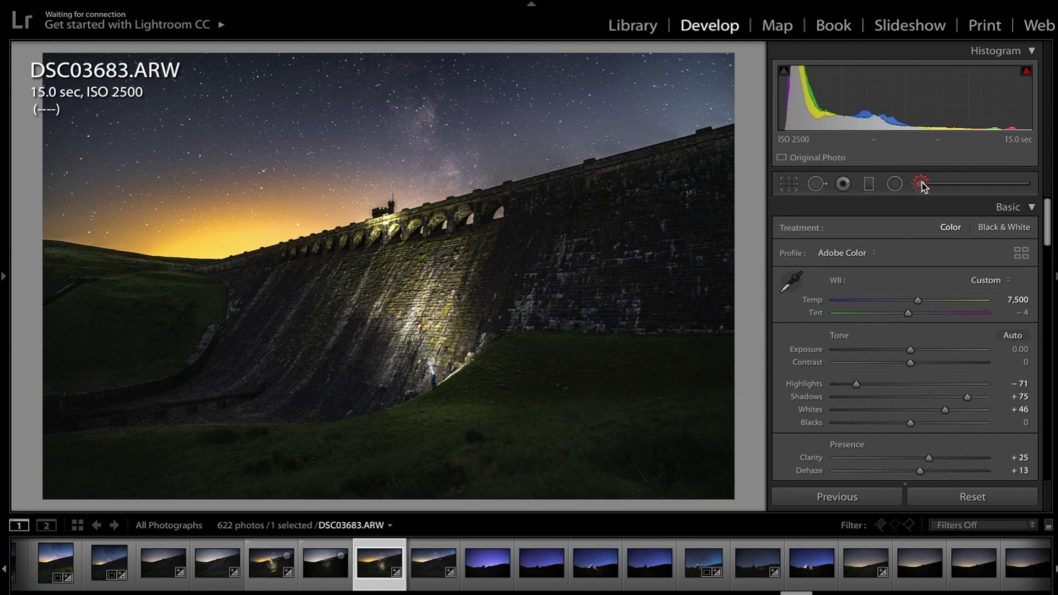
Look through the adjustment brush's effect presets and keep the Custom effect.
click(921, 183)
click(847, 231)
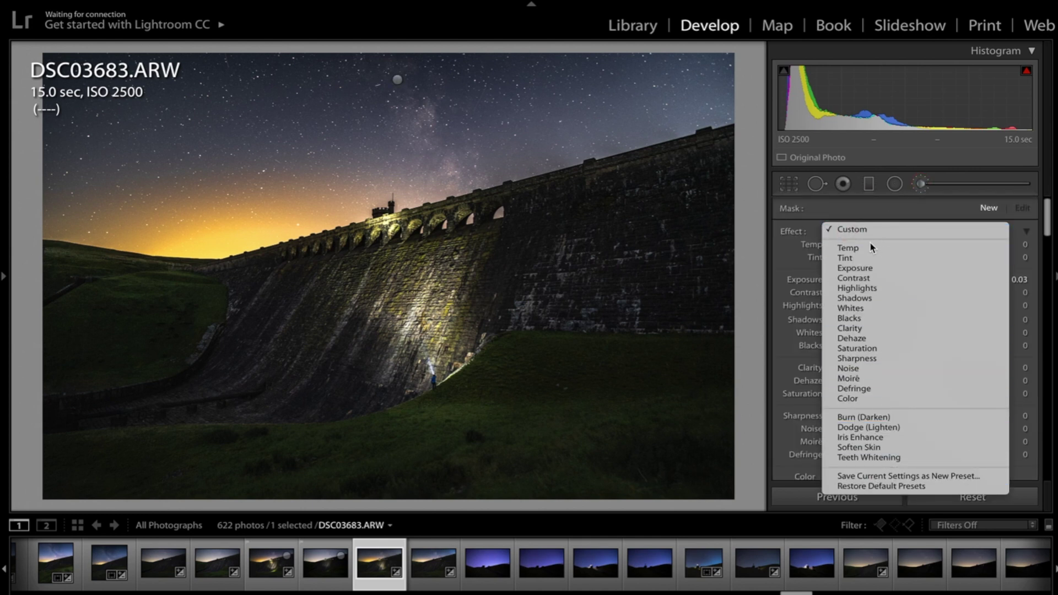
click(871, 226)
click(887, 209)
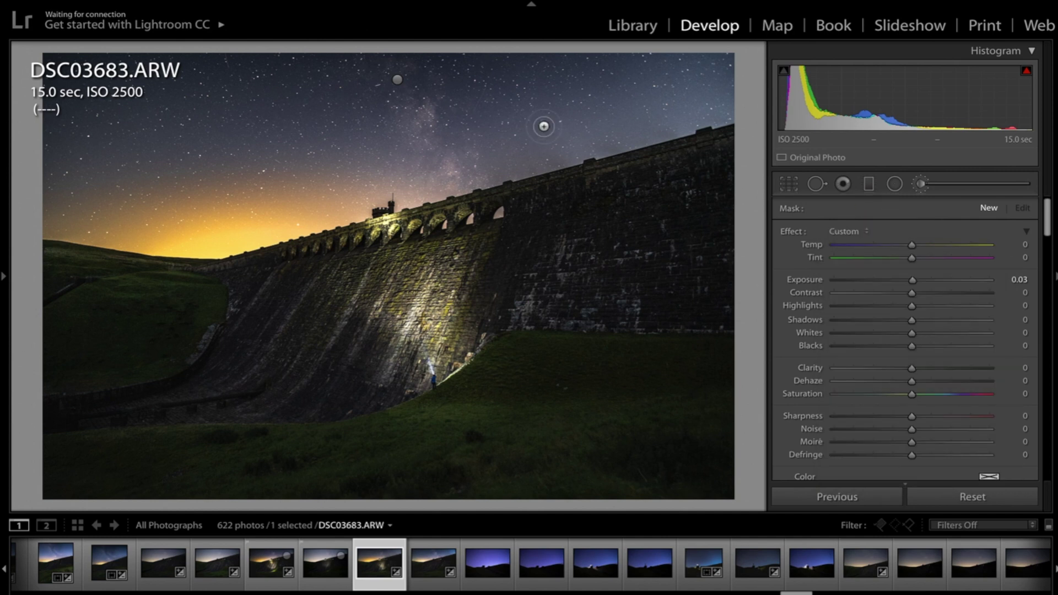
Select the Milky Way brush adjustment and try Clarity 21, Whites 36 and Contrast -48 on it.
click(397, 79)
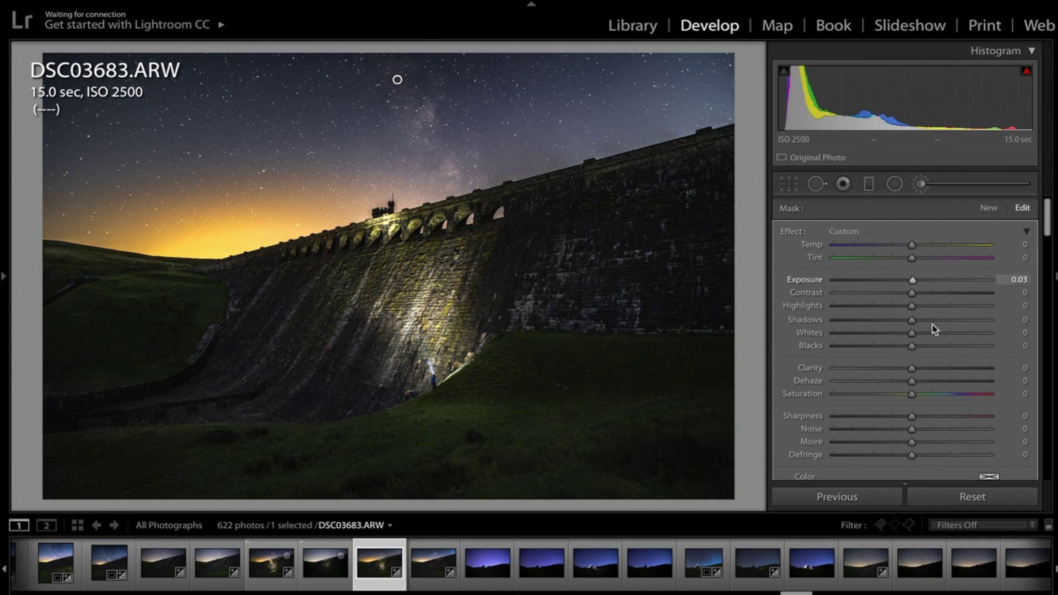
drag(913, 366, 1019, 395)
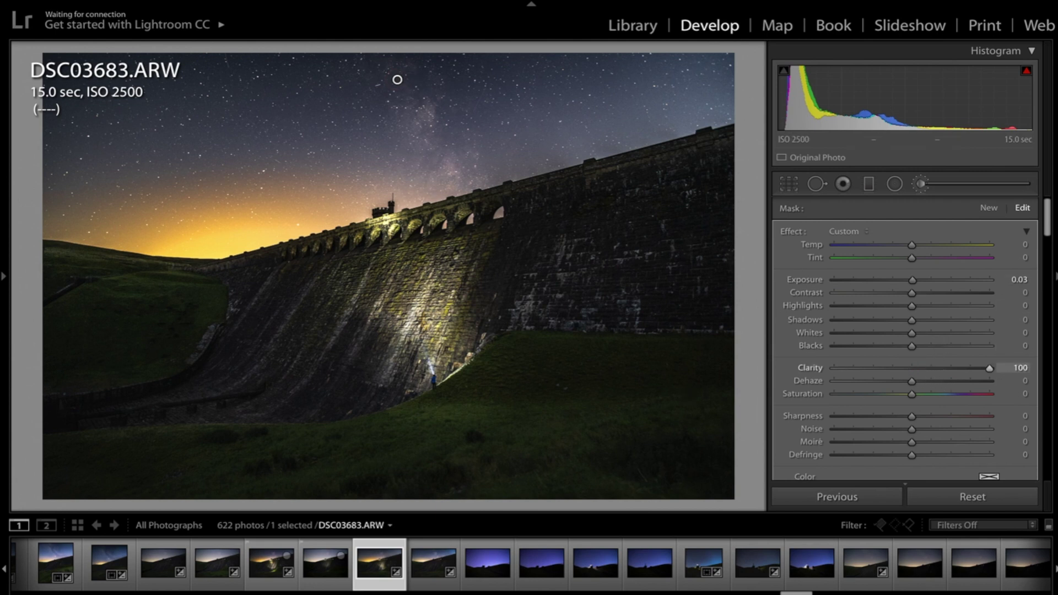
drag(955, 369, 931, 368)
drag(912, 332, 941, 333)
mouse_move(911, 292)
mouse_down()
mouse_move(959, 292)
mouse_move(915, 292)
mouse_up()
click(875, 292)
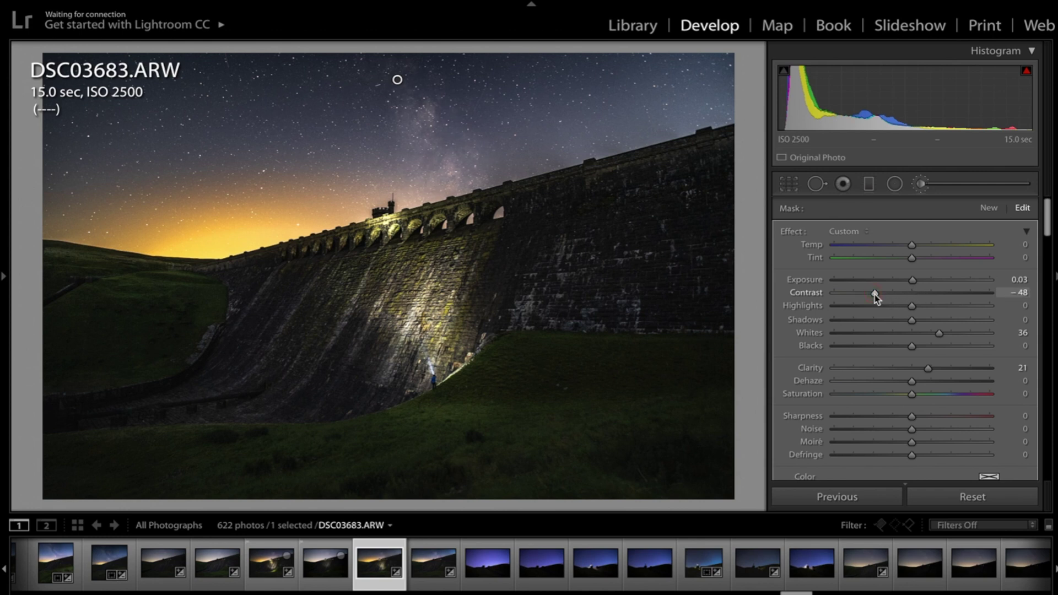
Delete the Milky Way brush adjustment and leave the adjustment brush.
click(397, 81)
key(Delete)
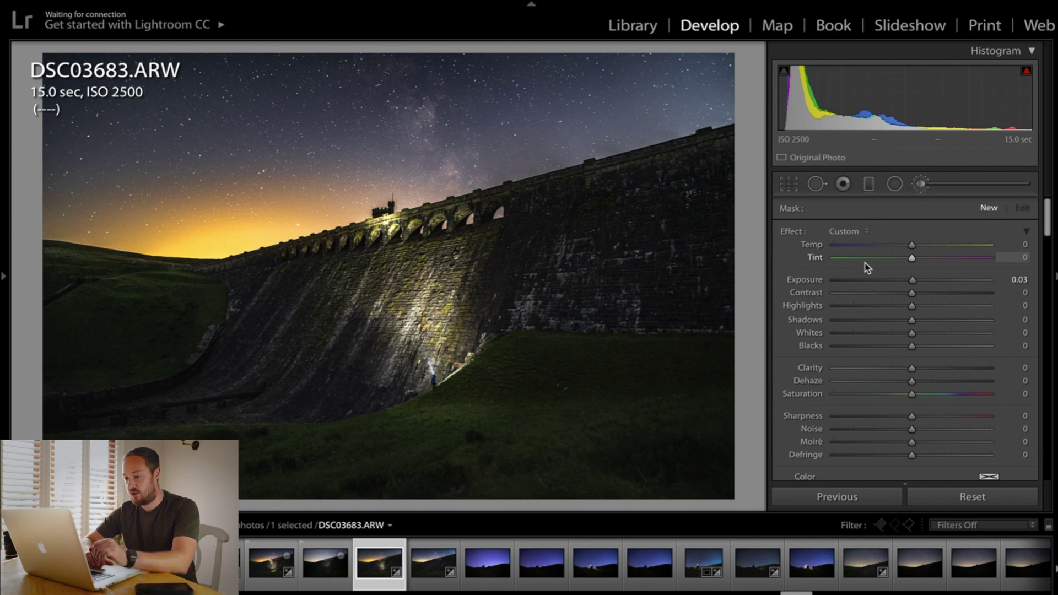
click(921, 184)
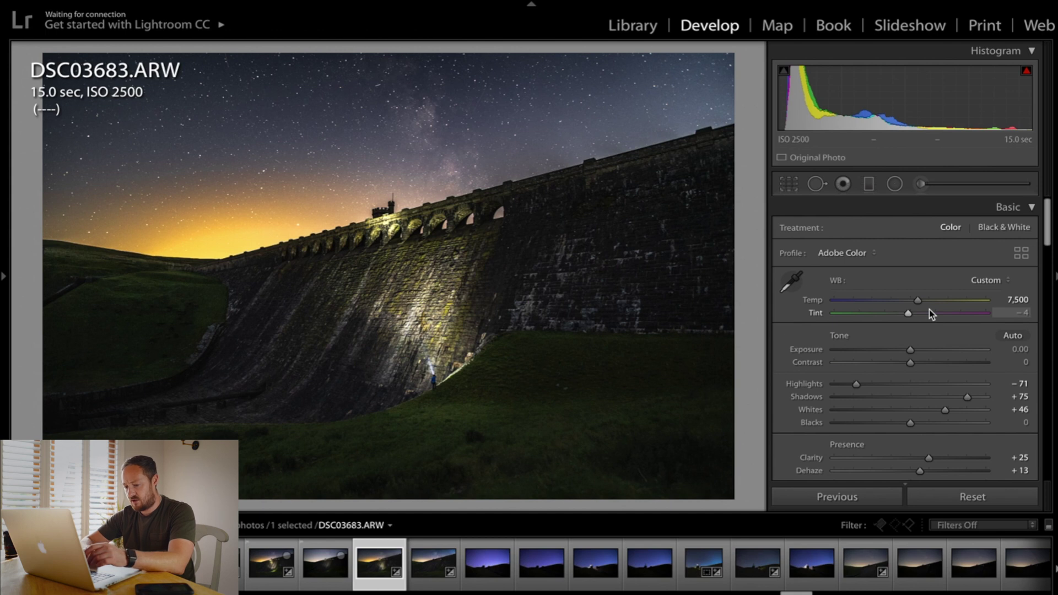
Reset all develop adjustments on DSC03683.ARW and apply the Astro user preset to it.
click(968, 496)
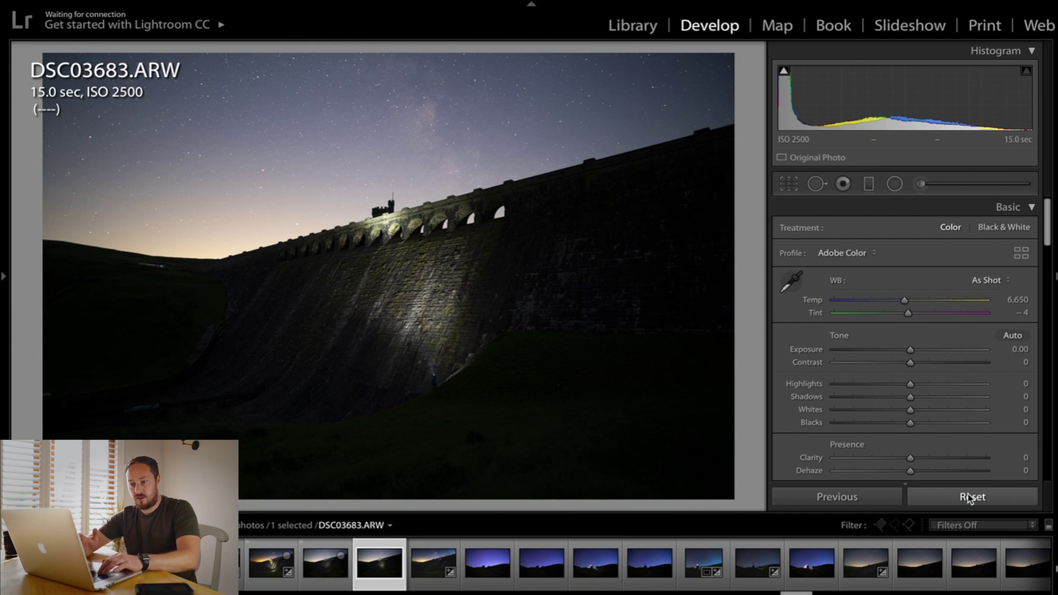
key(super+z)
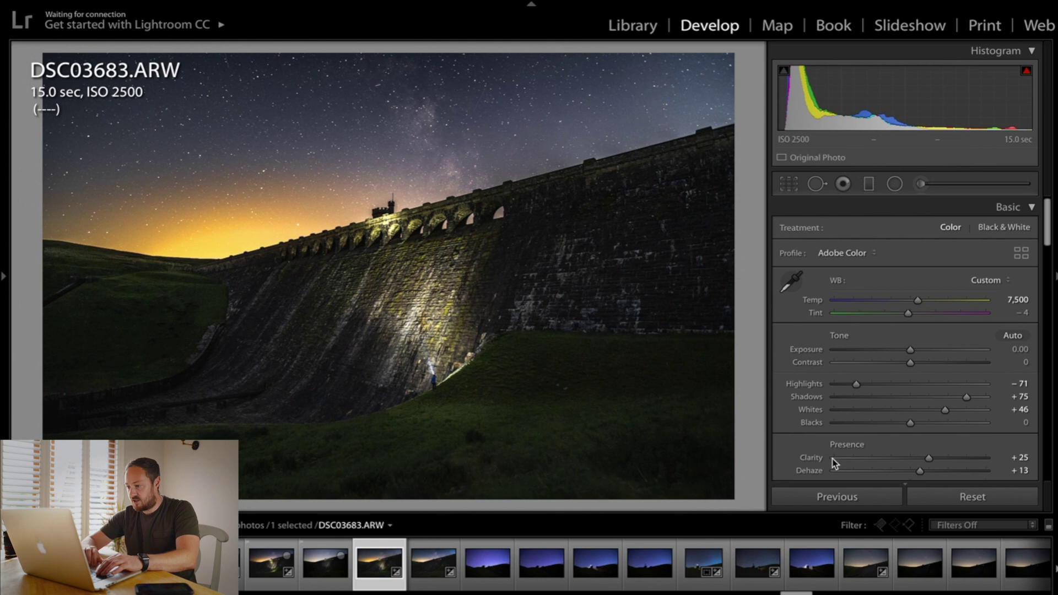
click(970, 497)
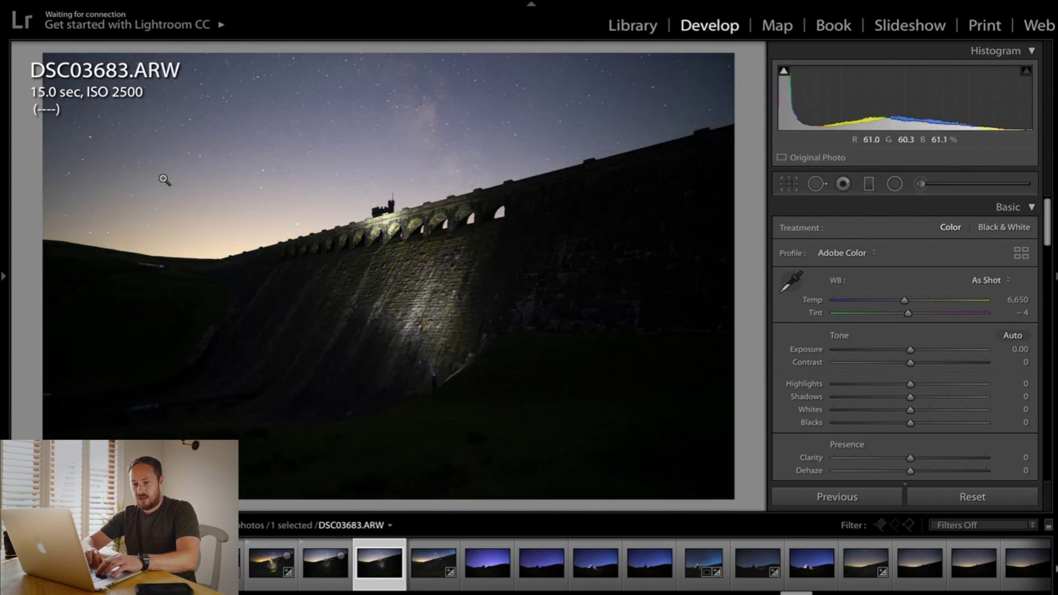
click(4, 277)
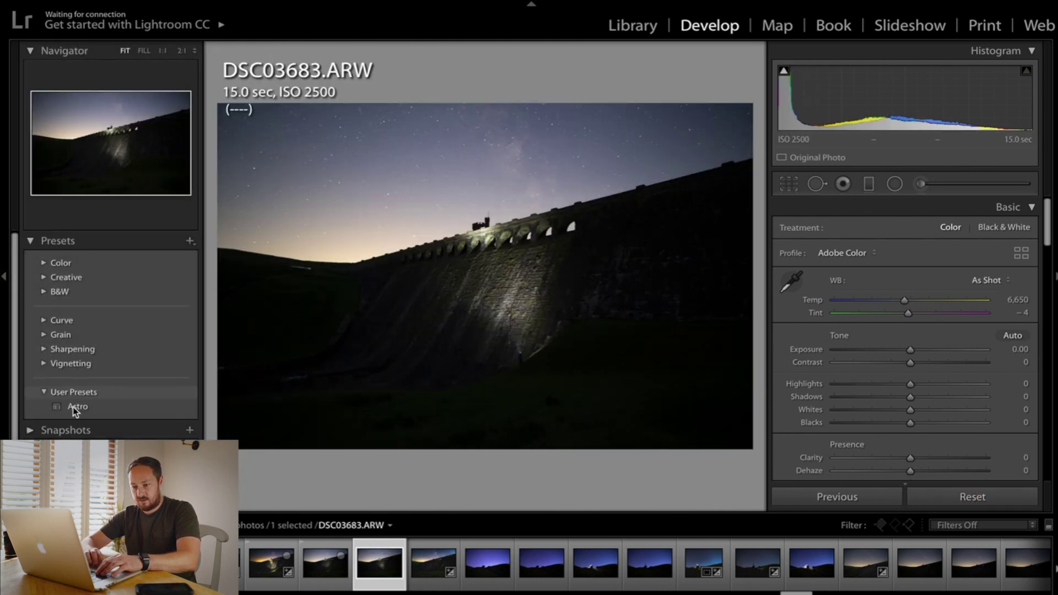
click(74, 407)
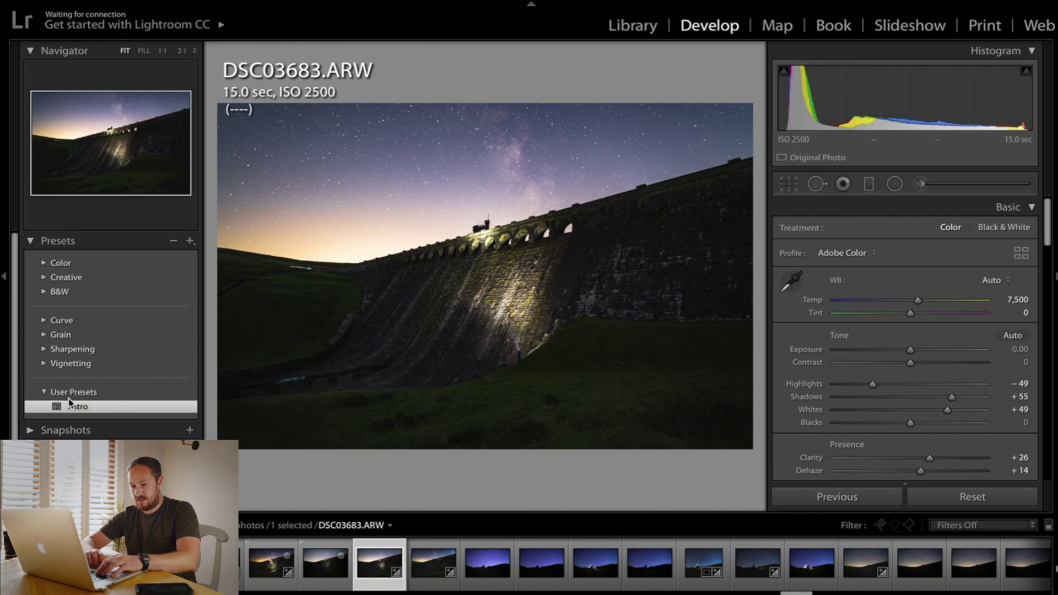
click(6, 279)
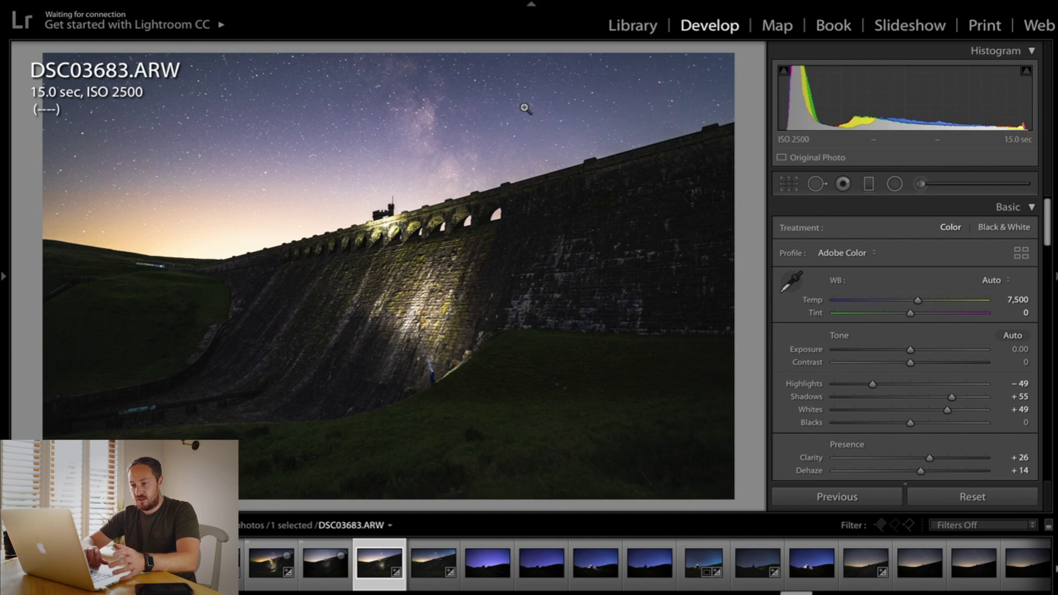
Try a wide radial filter with Temp 45 over the glow on the horizon, delete it and leave the local adjustment tools.
click(894, 184)
drag(89, 193, 322, 256)
drag(184, 218, 260, 242)
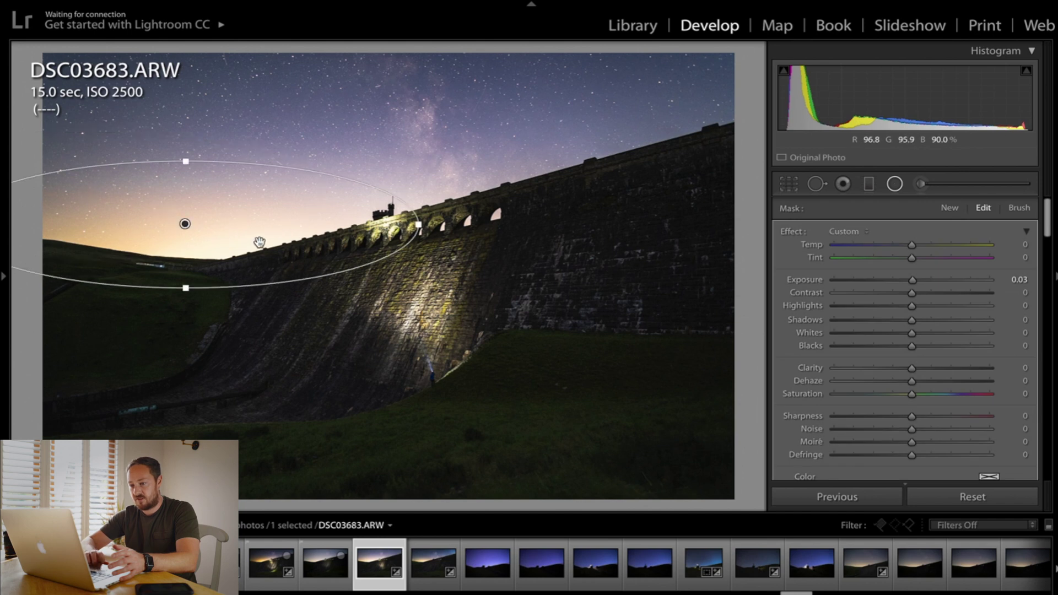
drag(950, 245, 990, 249)
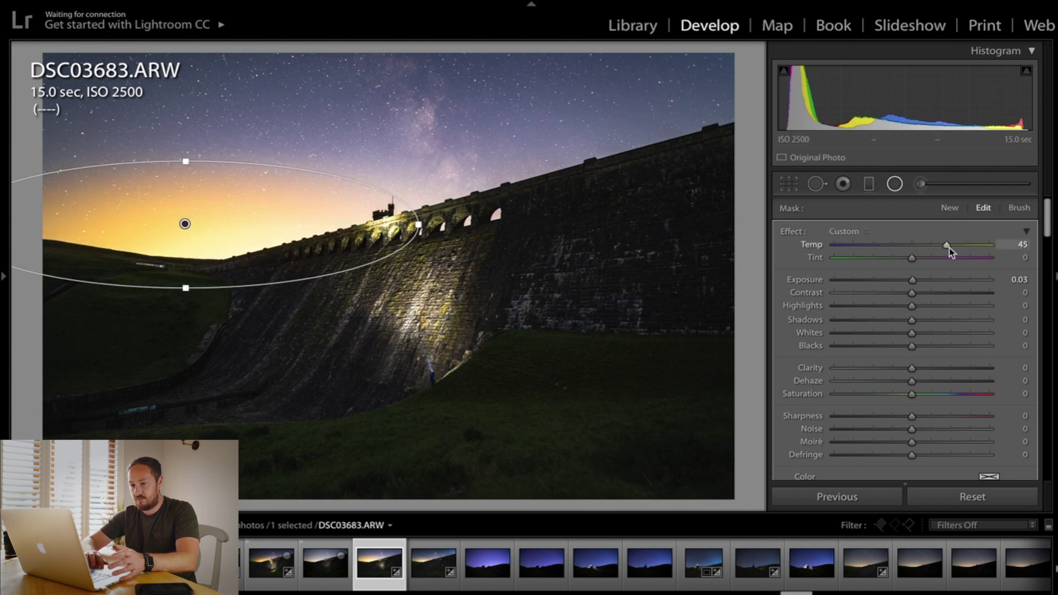
key(BackSpace)
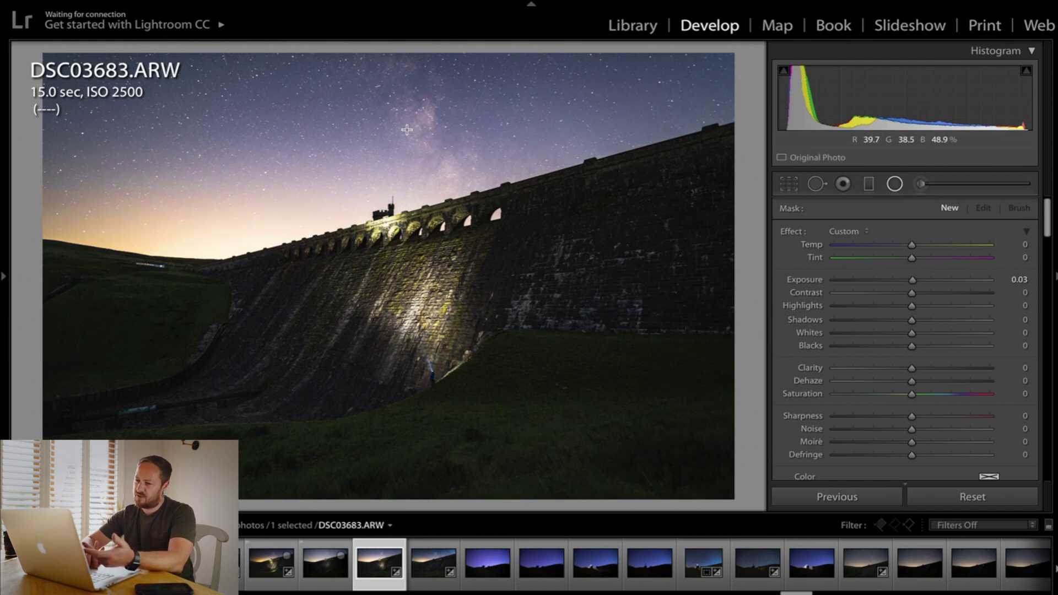
click(869, 185)
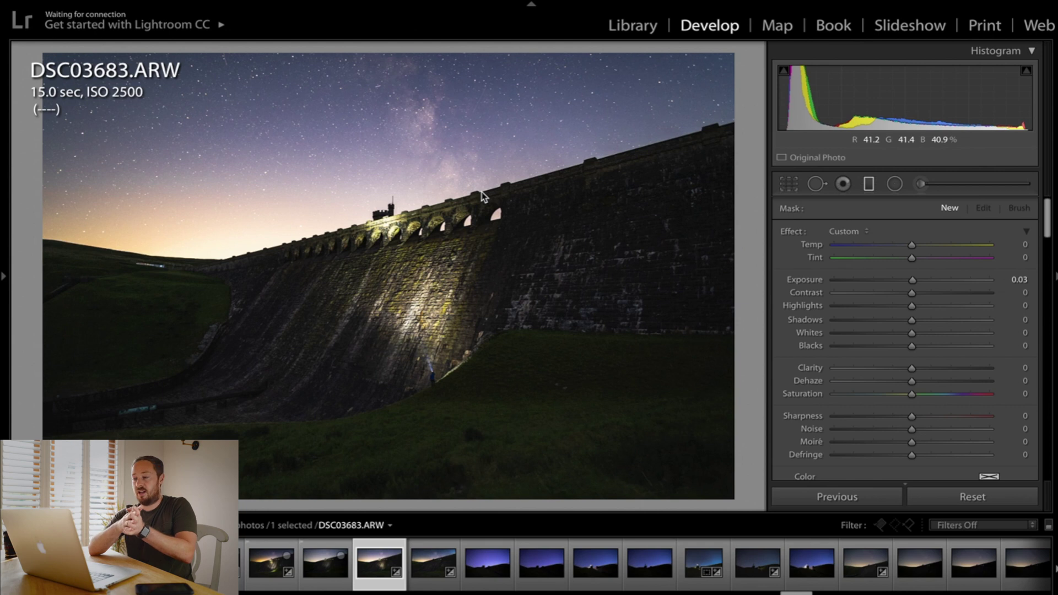
click(868, 185)
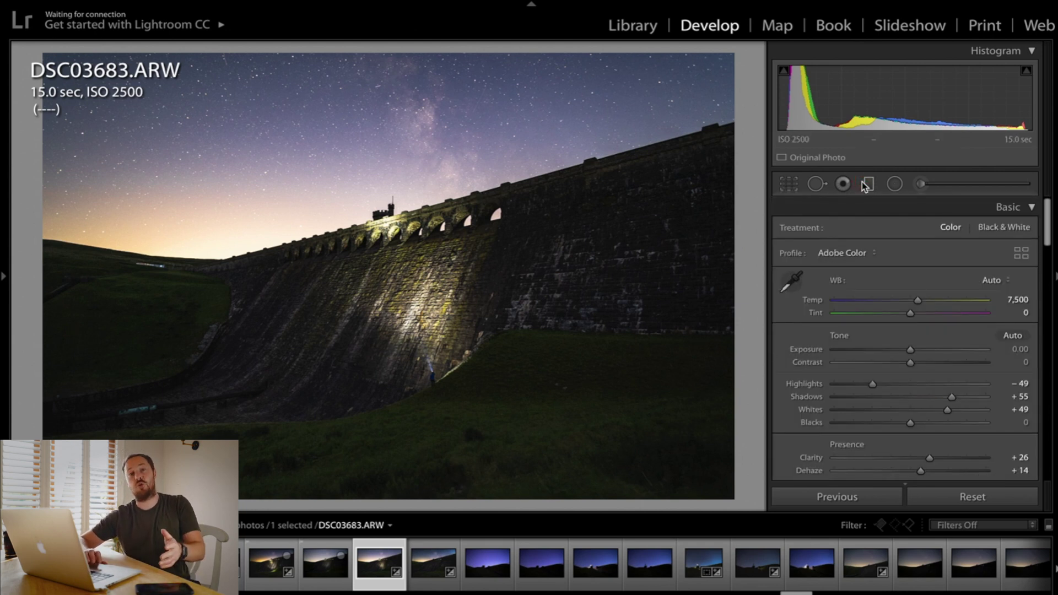
Review the develop settings applied by the Astro preset, from the basic tone values through the lens corrections.
scroll(937, 366, down, 1)
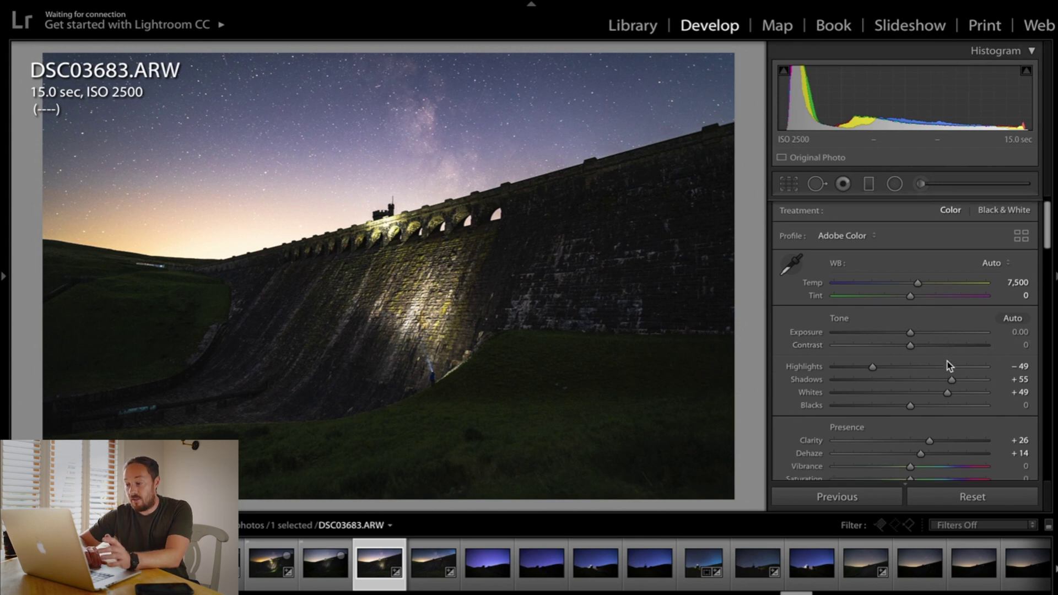
scroll(947, 361, down, 5)
scroll(946, 361, down, 15)
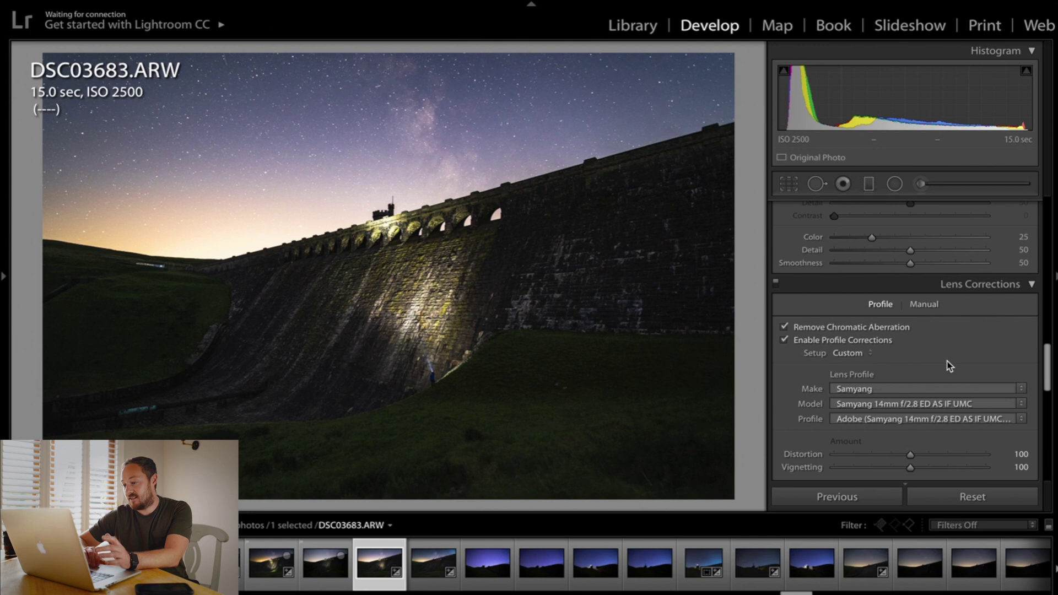
scroll(947, 361, down, 4)
scroll(947, 362, up, 20)
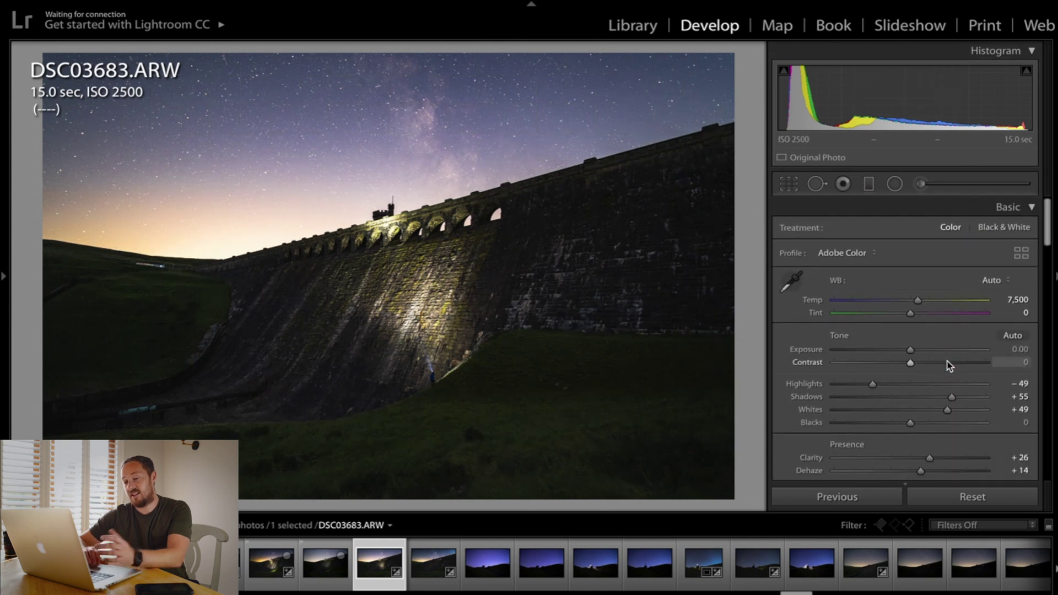